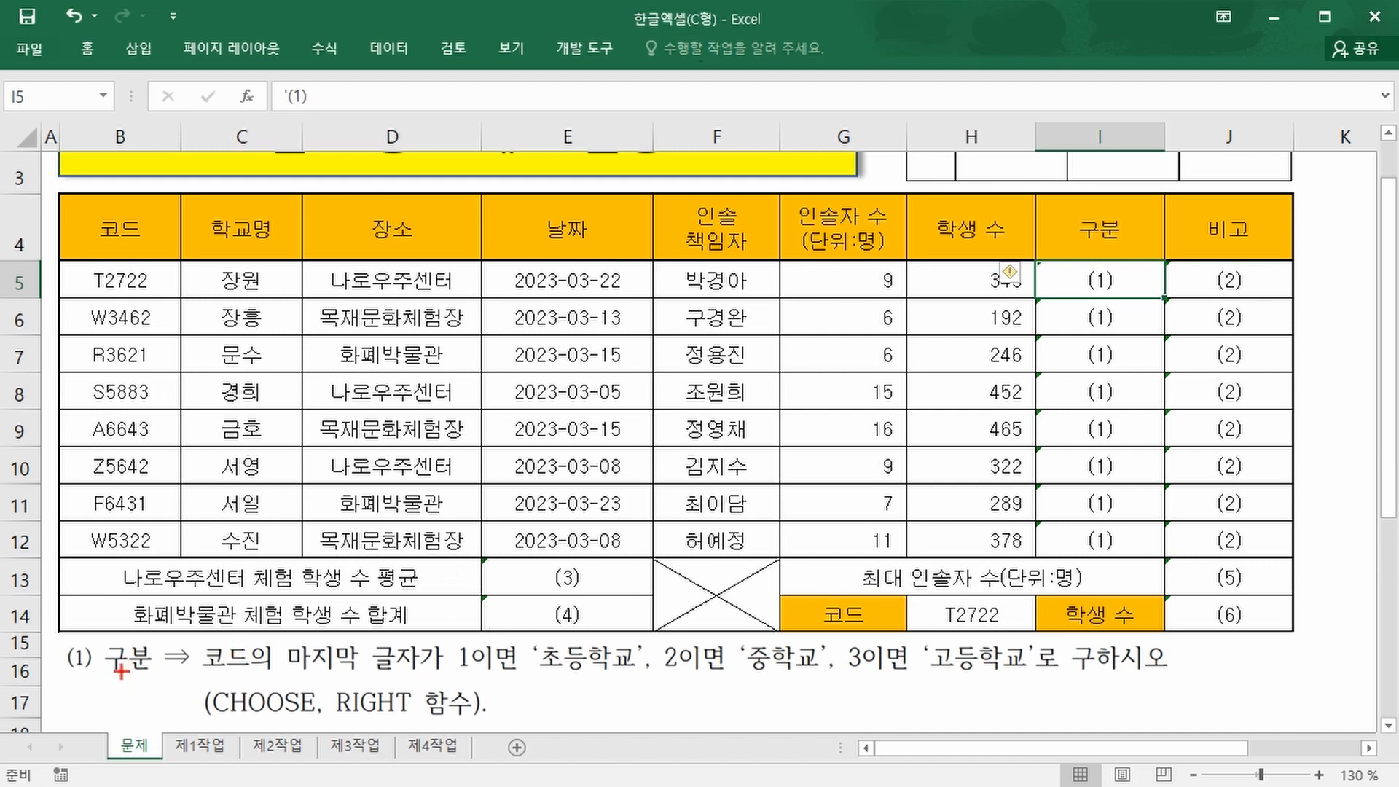
mouse_move(108, 680)
mouse_down()
mouse_move(508, 685)
mouse_move(584, 657)
mouse_up()
mouse_move(681, 630)
mouse_down()
mouse_move(758, 583)
mouse_move(794, 630)
mouse_move(900, 594)
mouse_move(984, 635)
mouse_up()
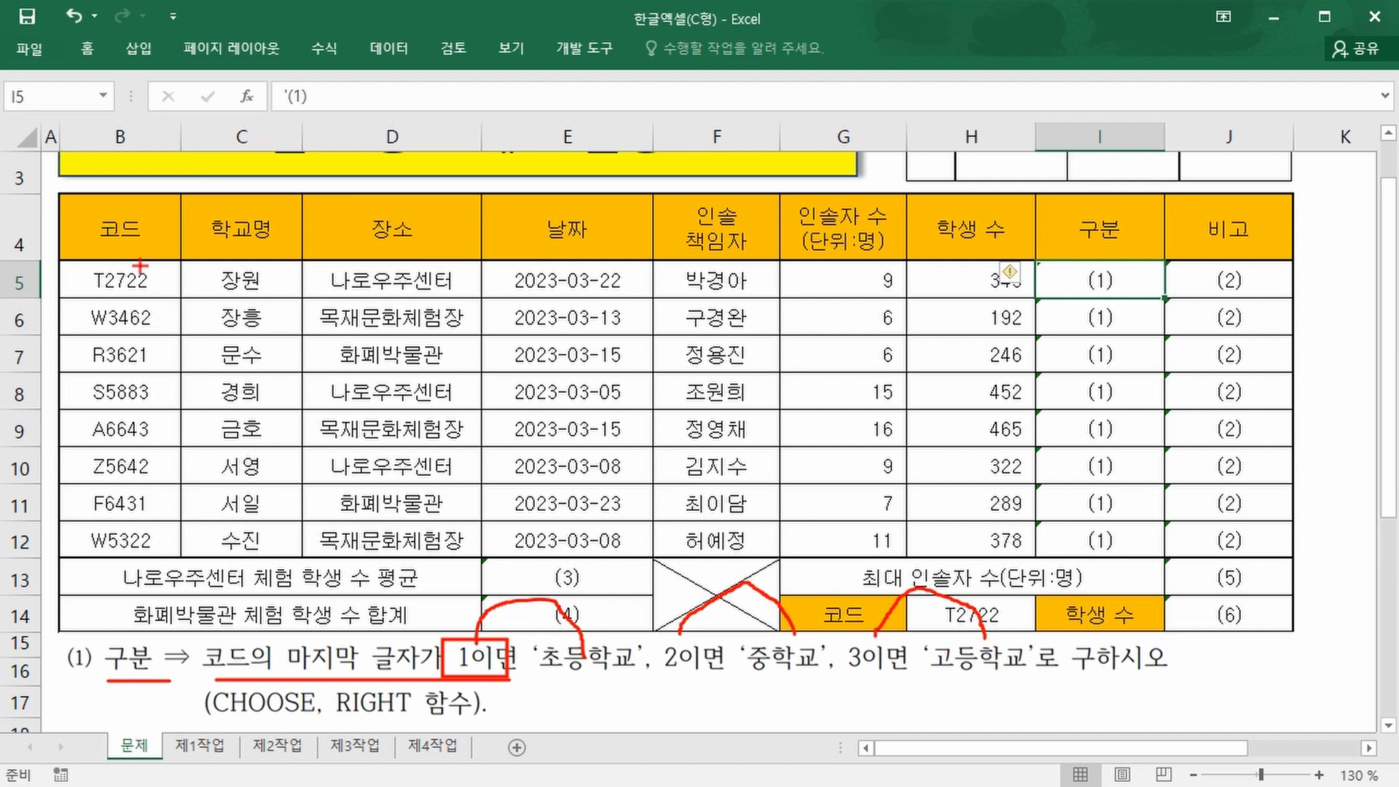
mouse_move(136, 261)
mouse_down()
mouse_move(166, 386)
mouse_move(161, 554)
mouse_up()
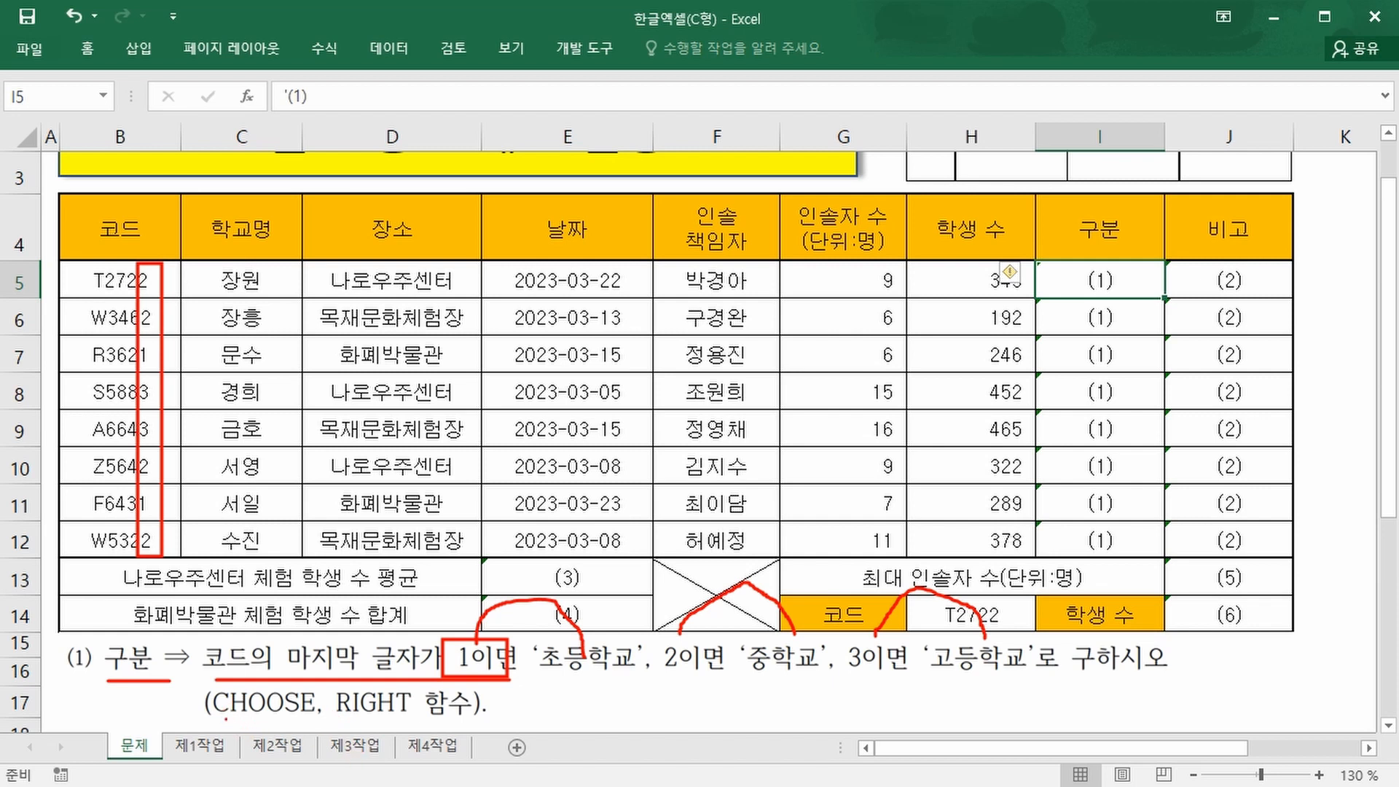
drag(227, 717, 407, 719)
key(Escape)
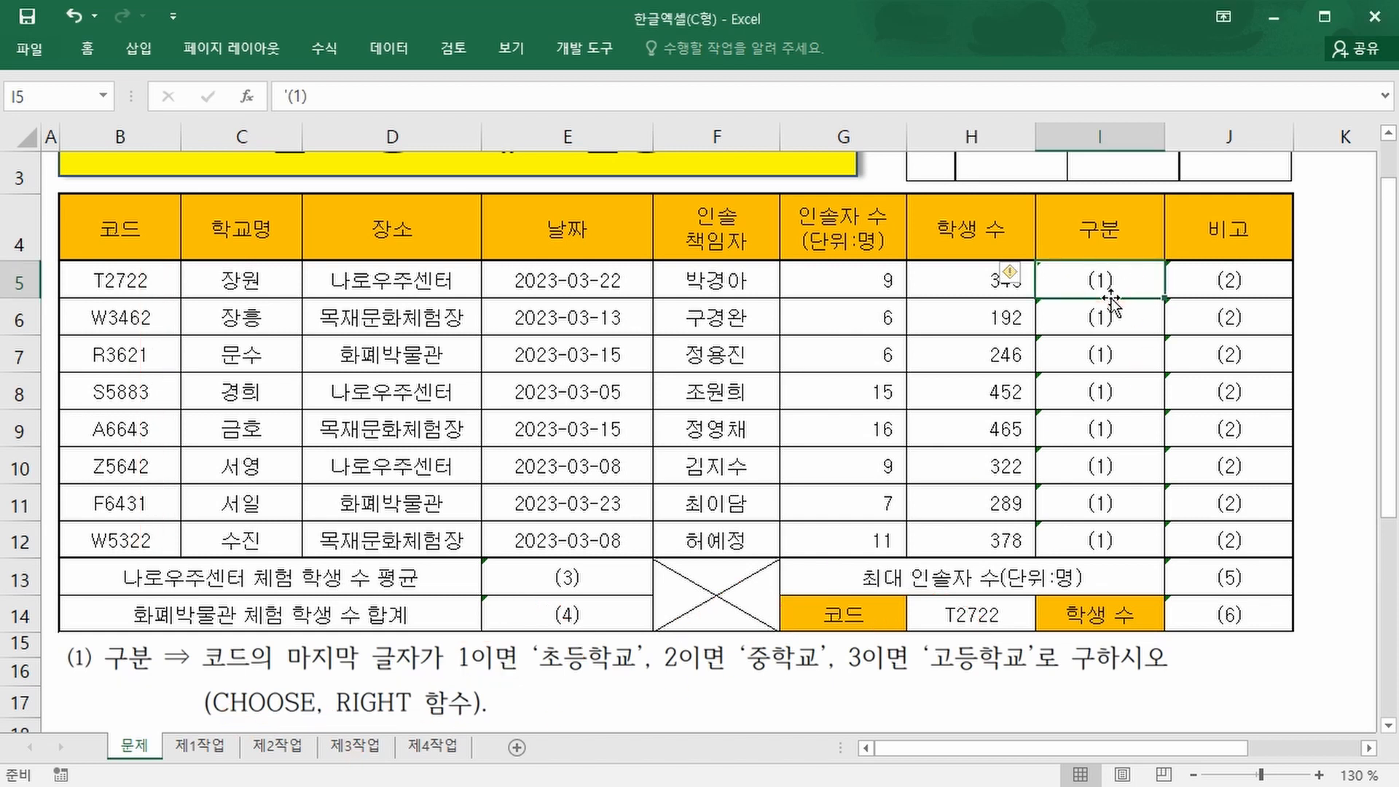
Enter =RIGHT(B5,1) in cell I5 to extract the last character of the code
text(=)
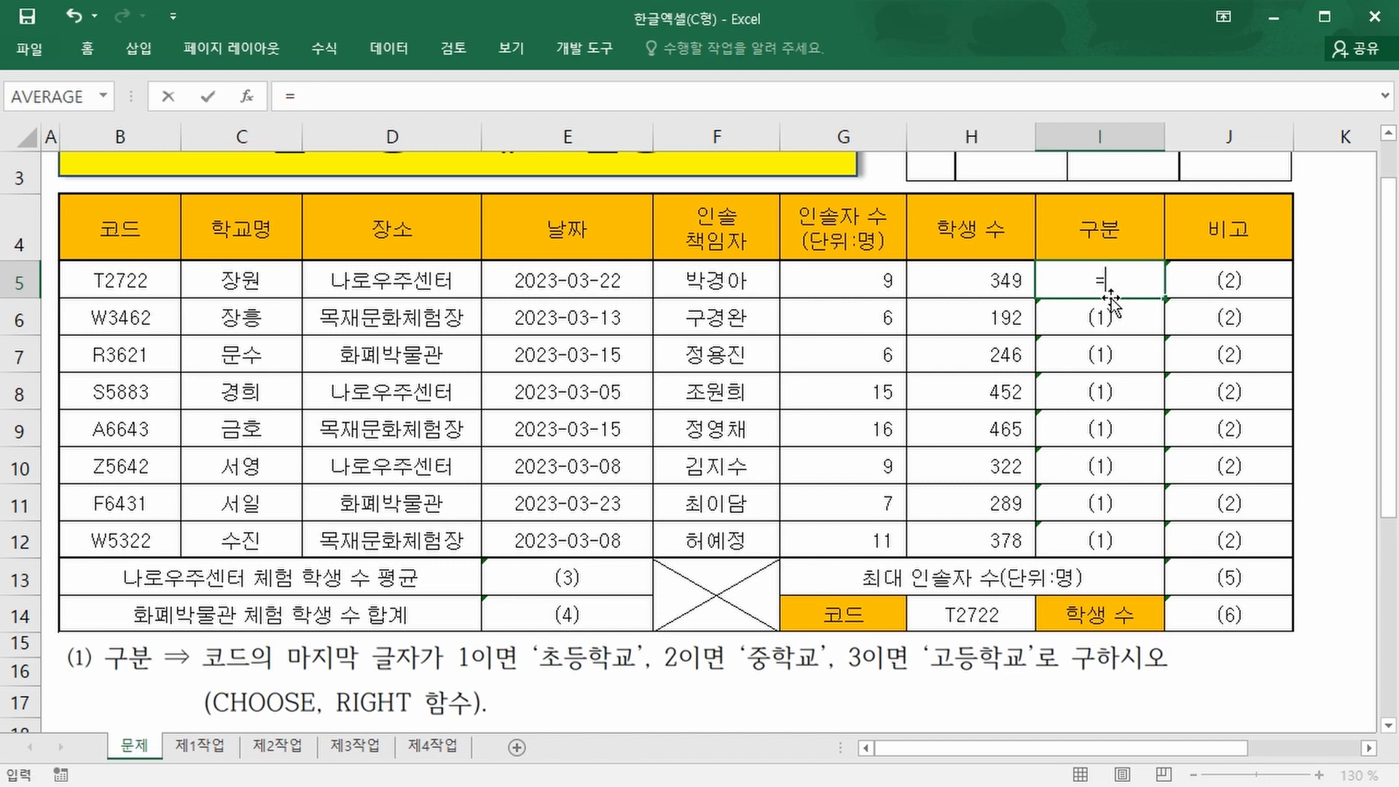
text(rig)
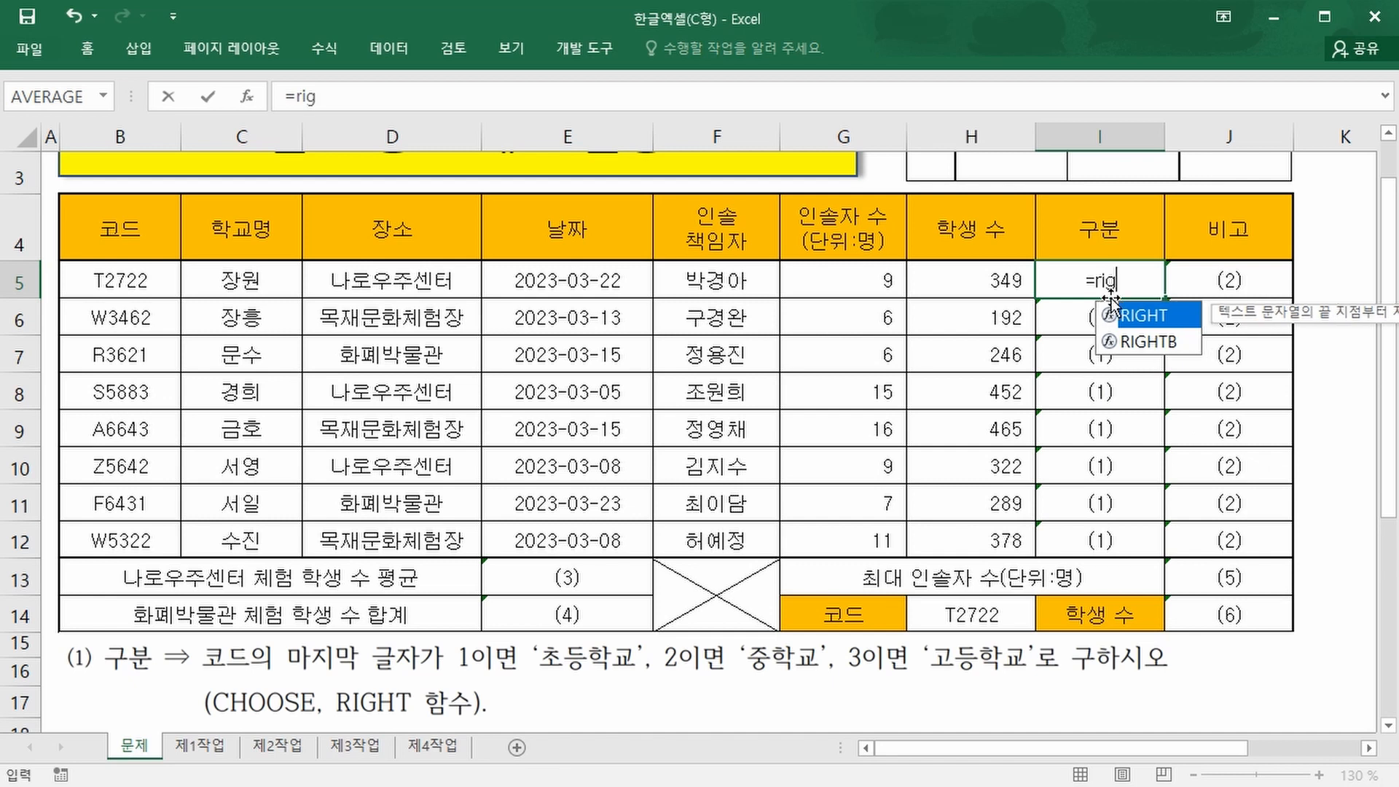
key(Tab)
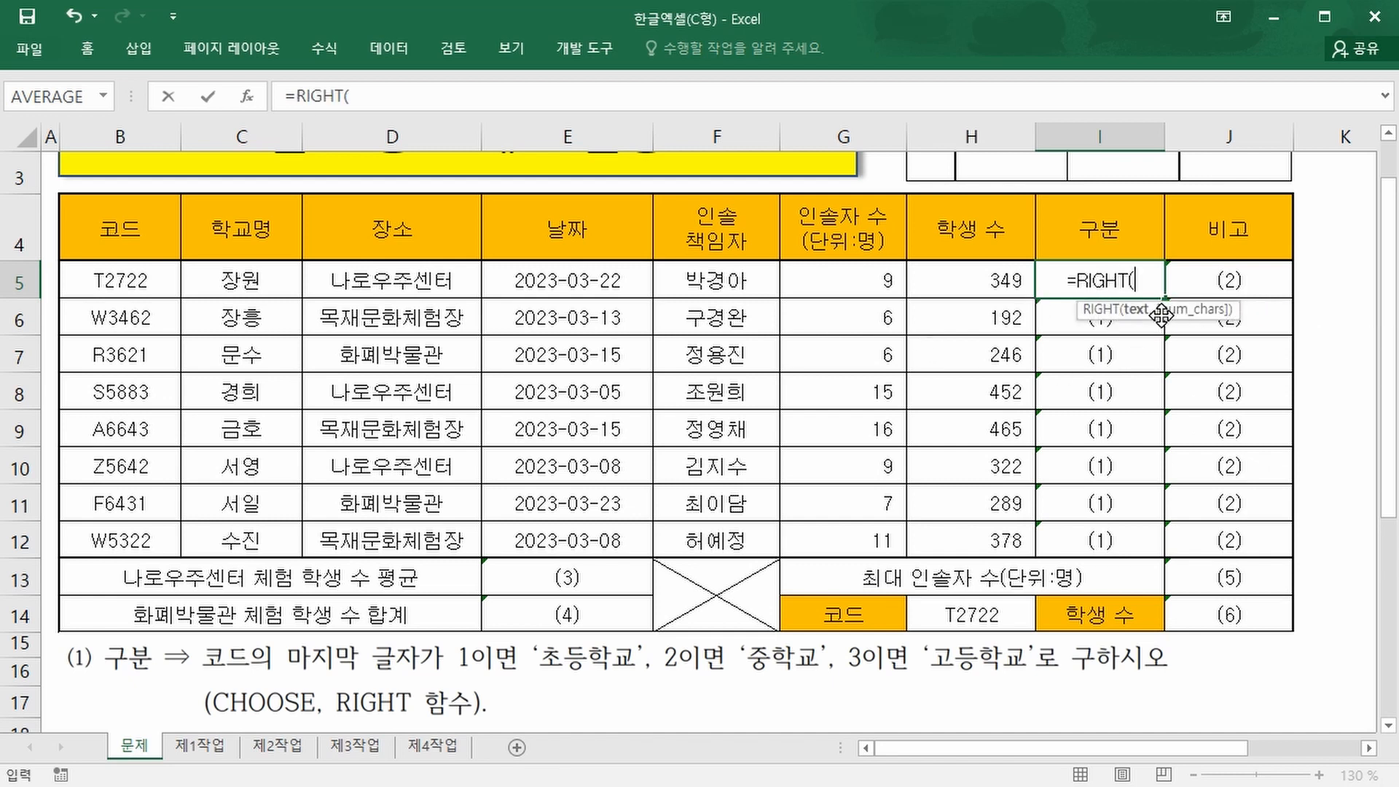
click(119, 281)
text(,)
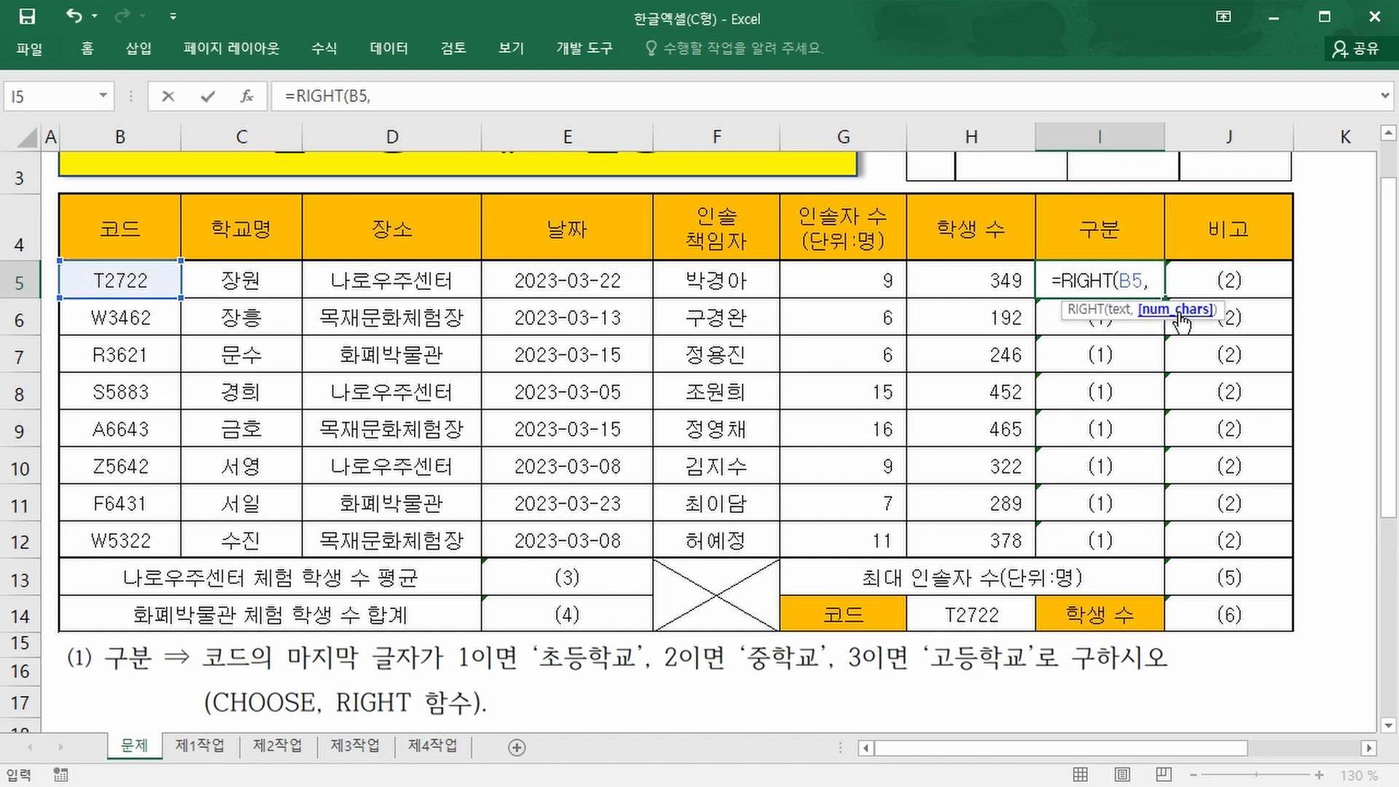
text(1)
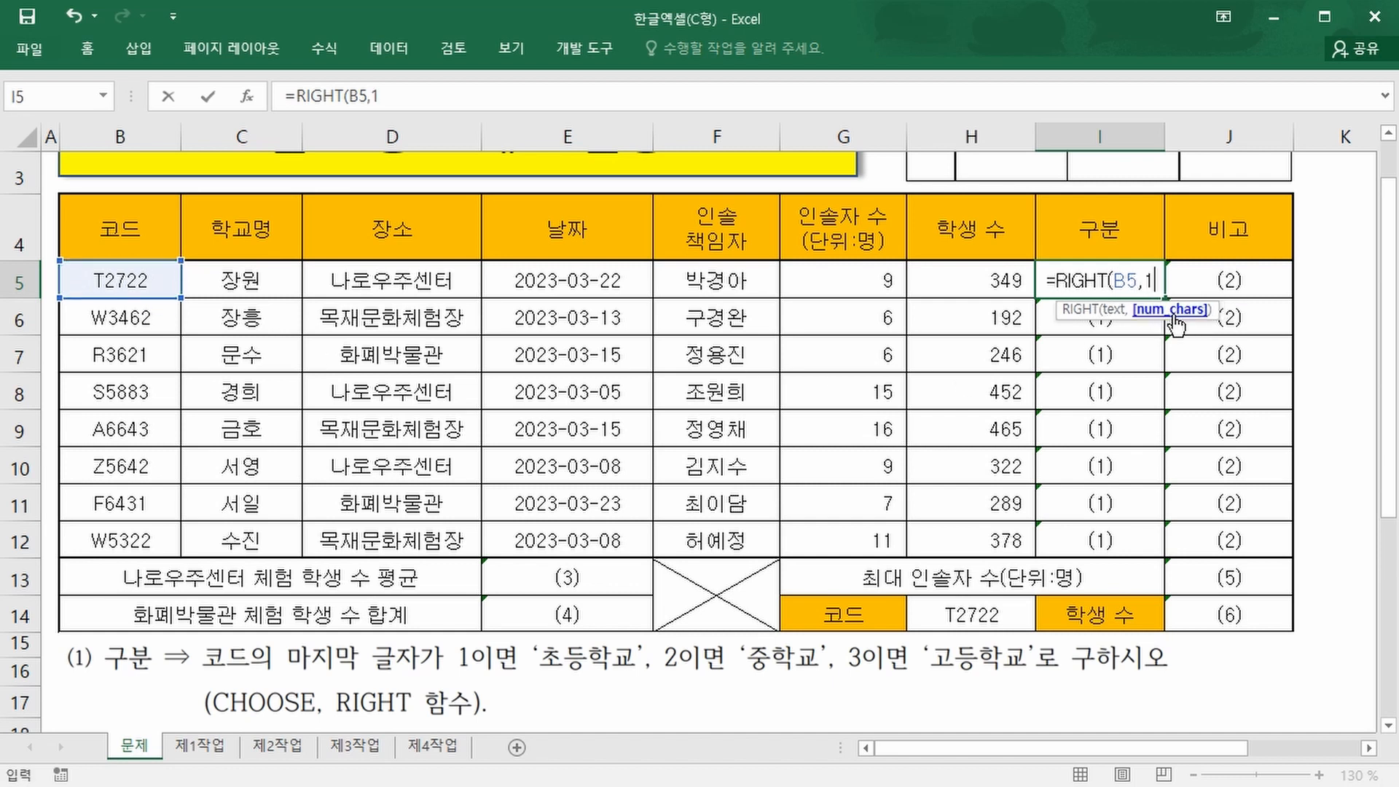
text())
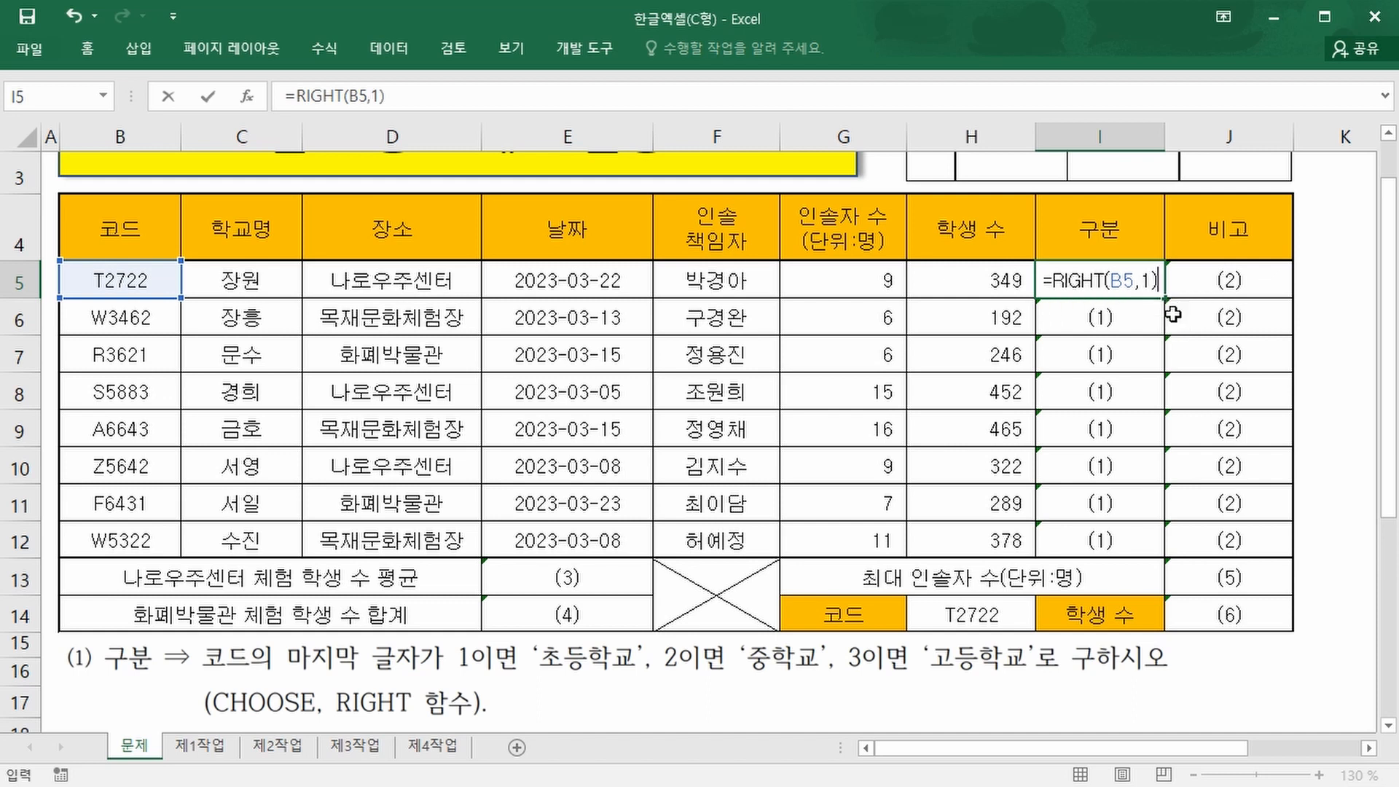
key(ctrl+Return)
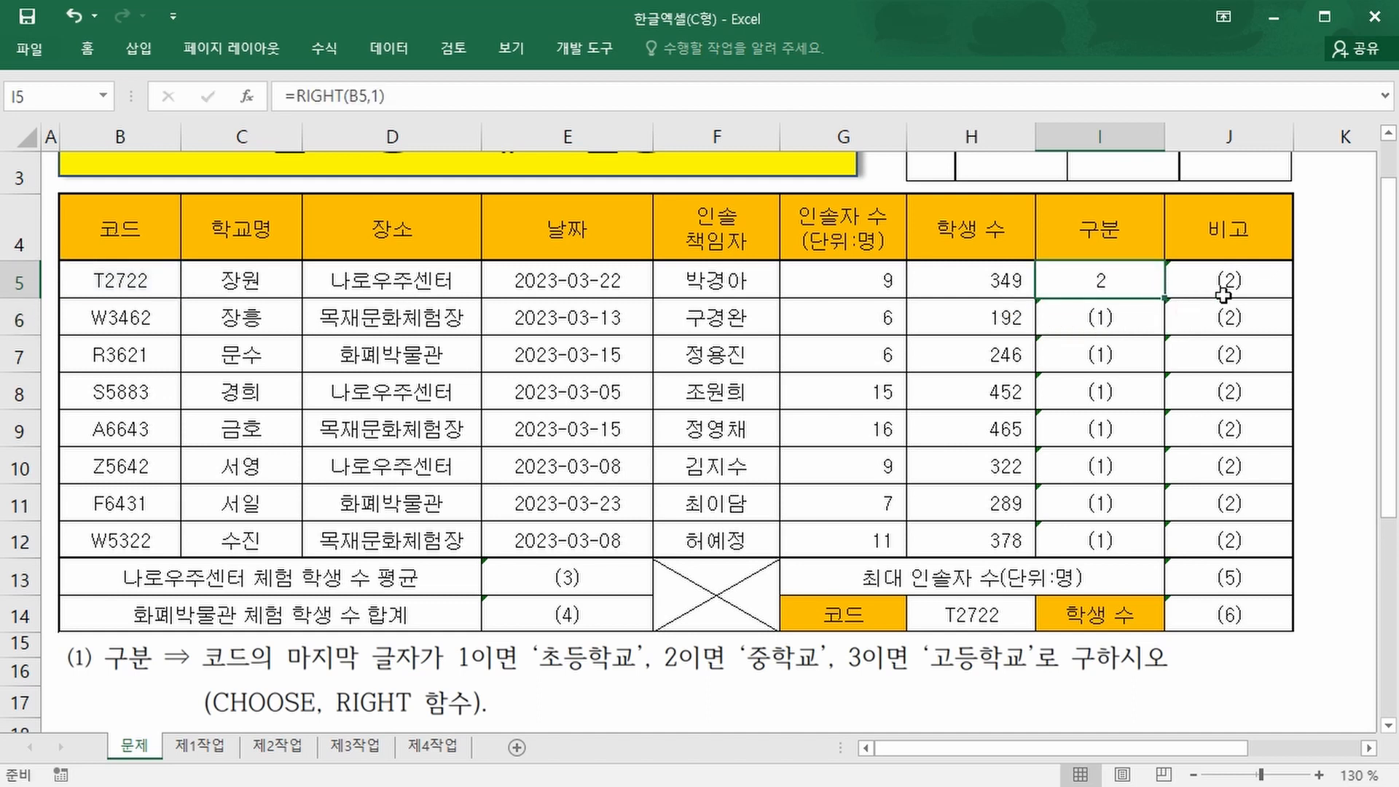
Fill the RIGHT formula from I5 down to I12 without formatting
drag(1161, 301, 1163, 550)
click(1180, 571)
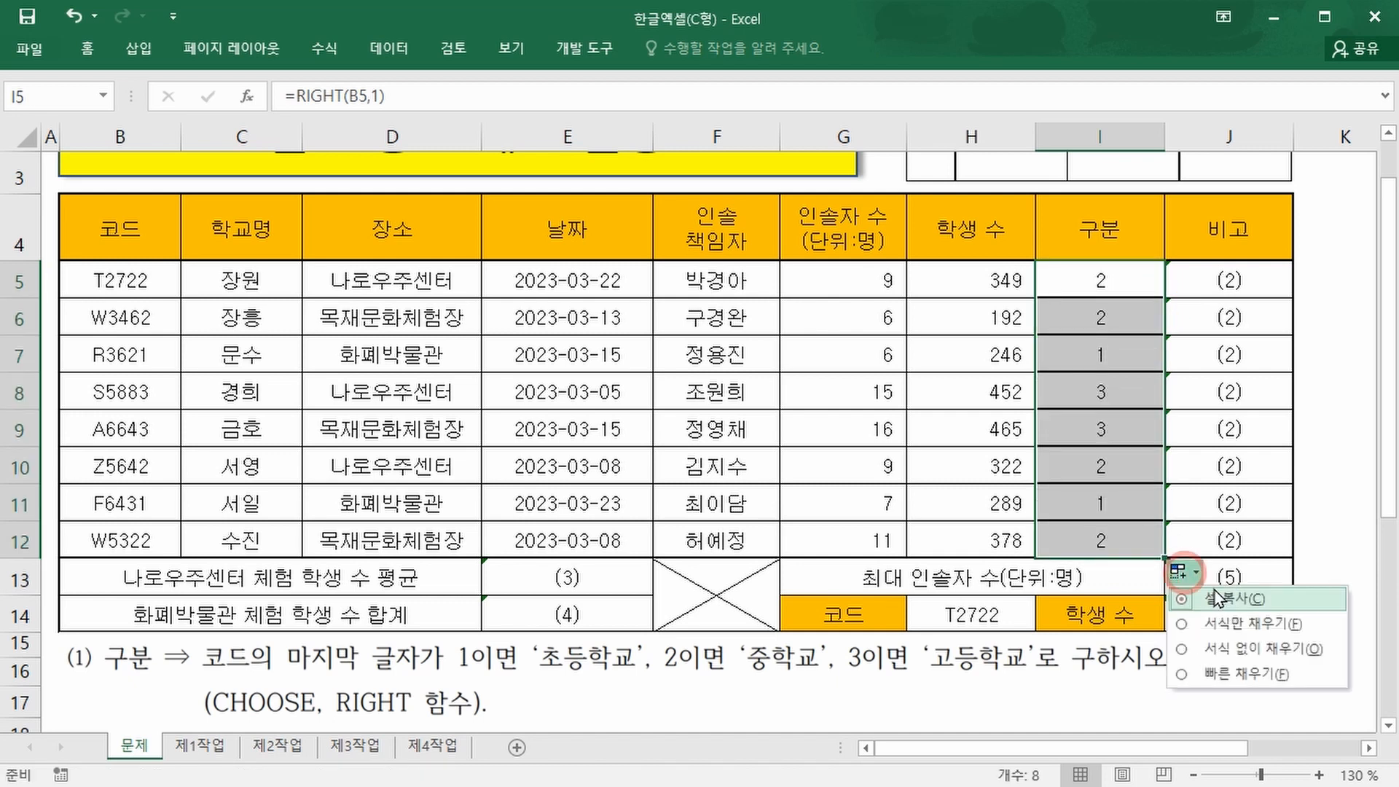
click(1233, 648)
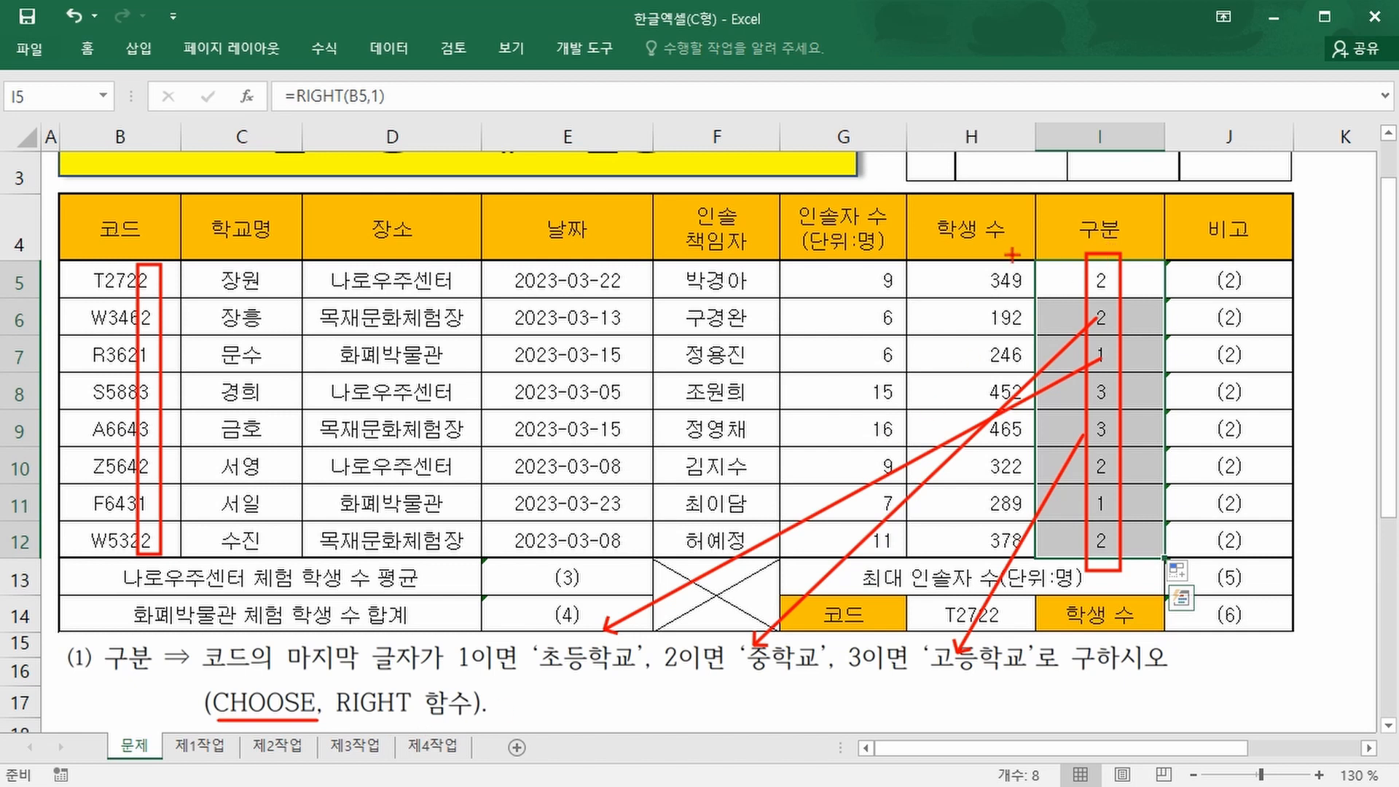
Wrap the RIGHT formula in I5 in a CHOOSE function, using RIGHT(B5,1) as the index number
double_click(1090, 280)
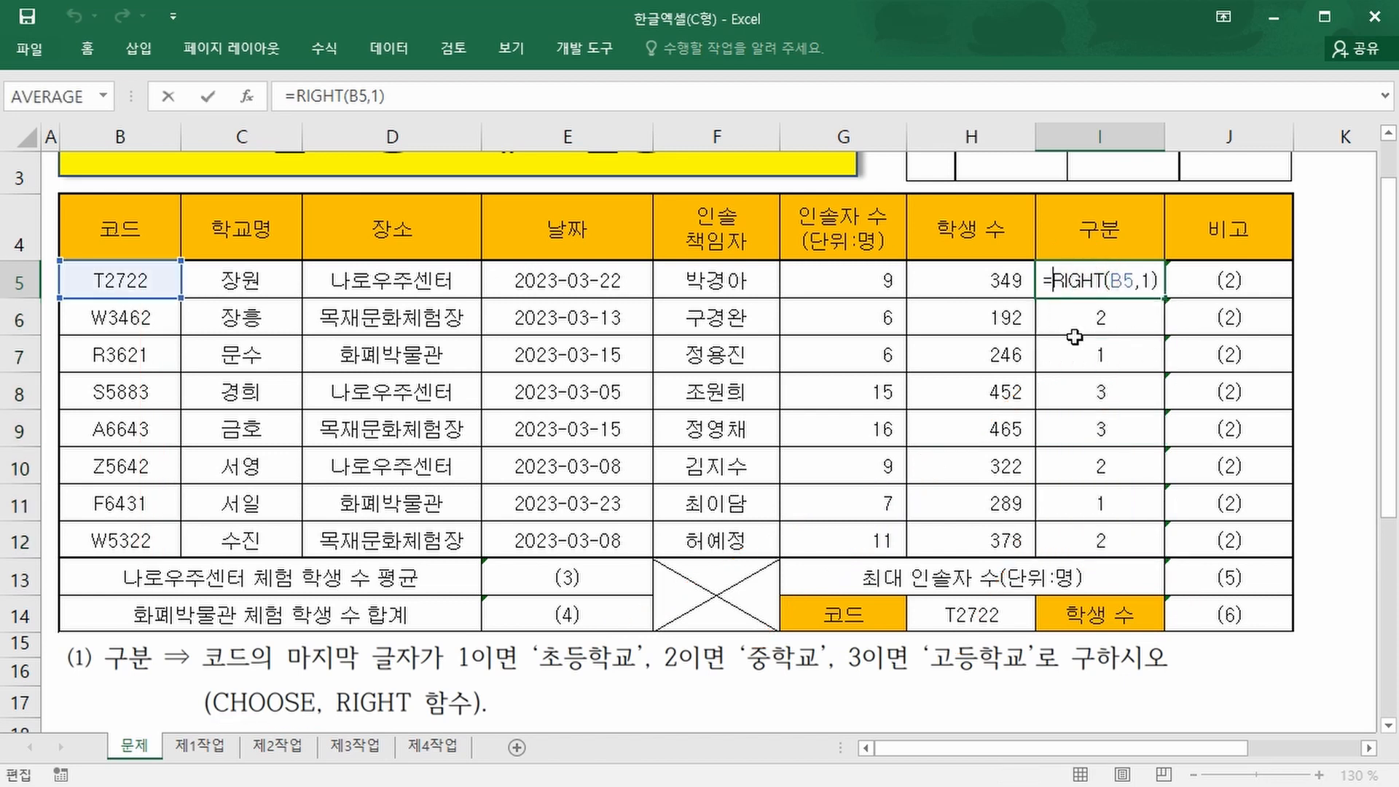
click(1054, 280)
text(cho)
key(Tab)
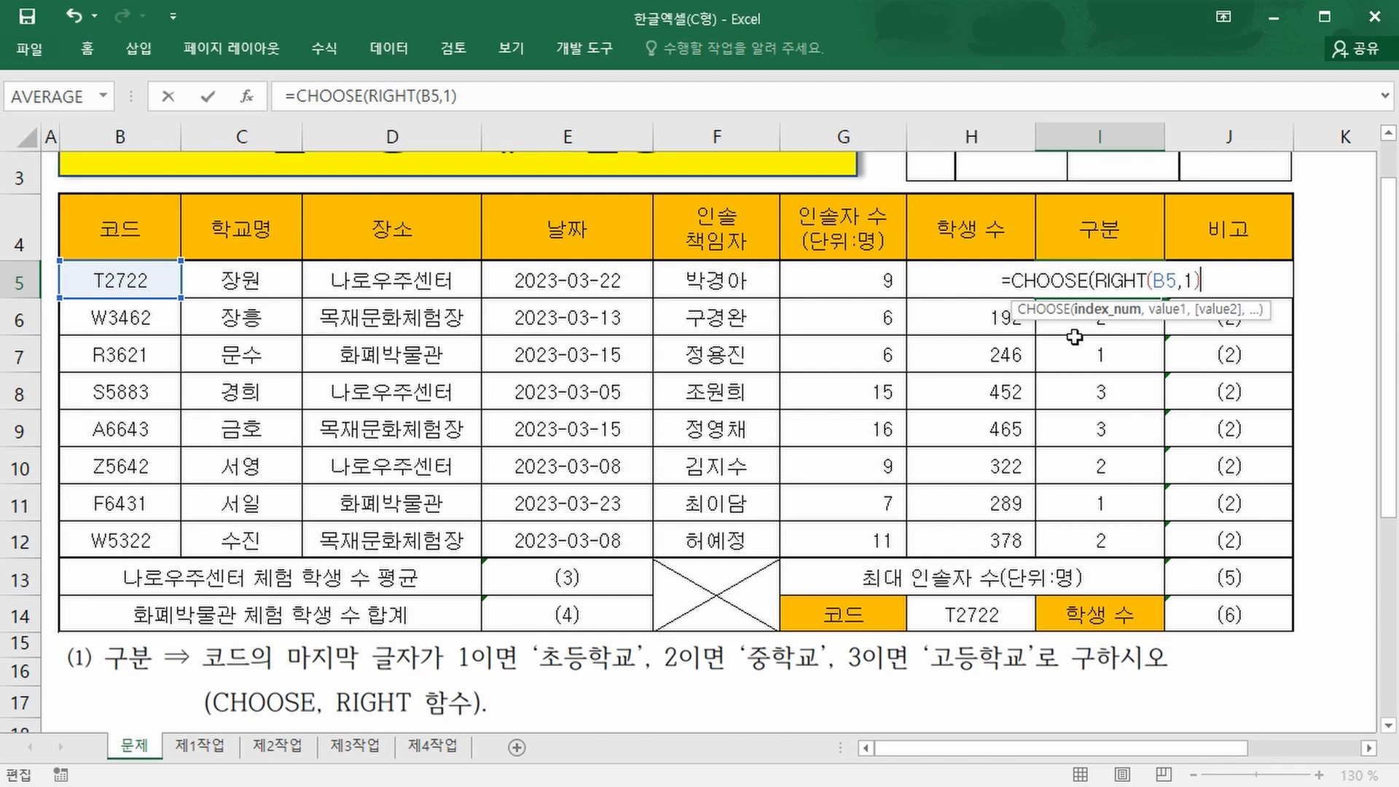
text(,)
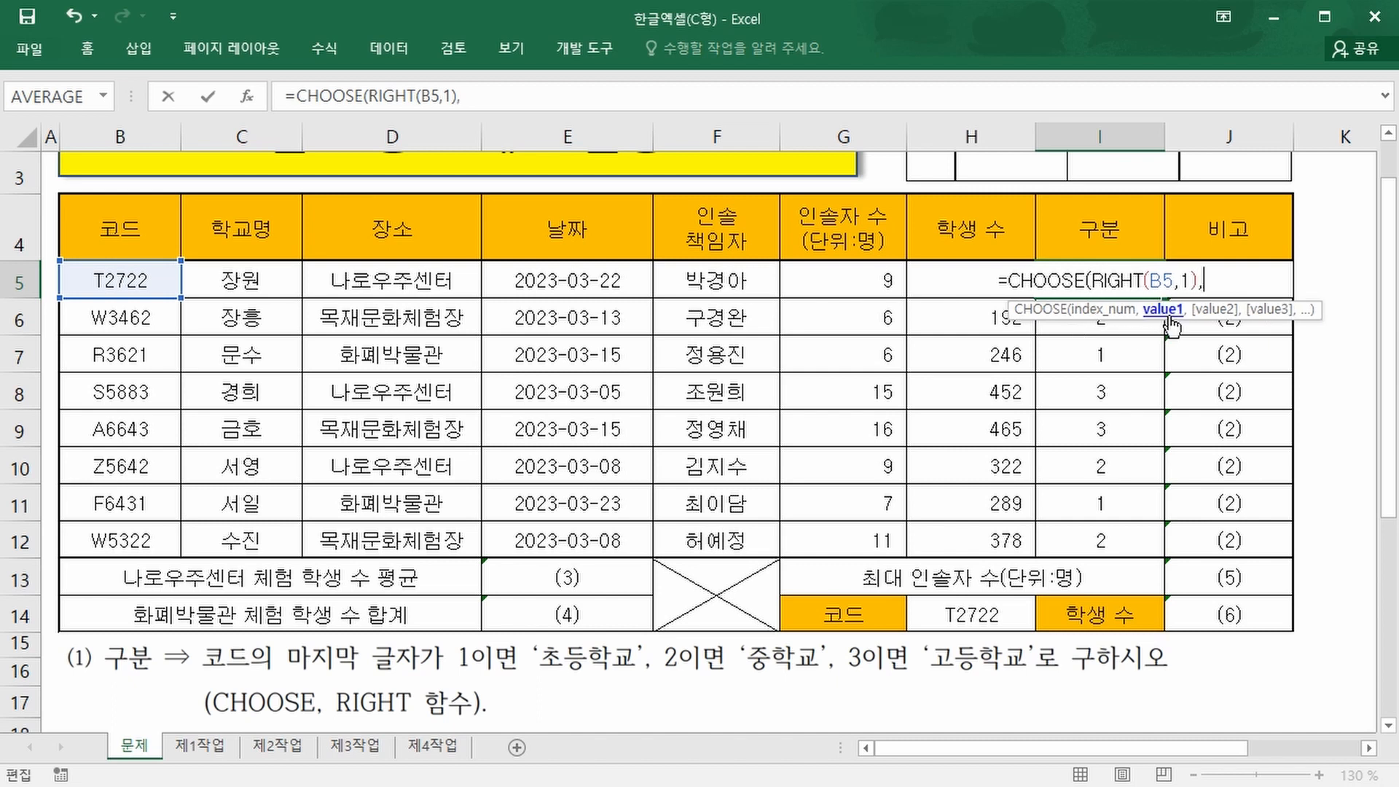
Add "초등학교" as the first value of the CHOOSE formula in I5
text(")
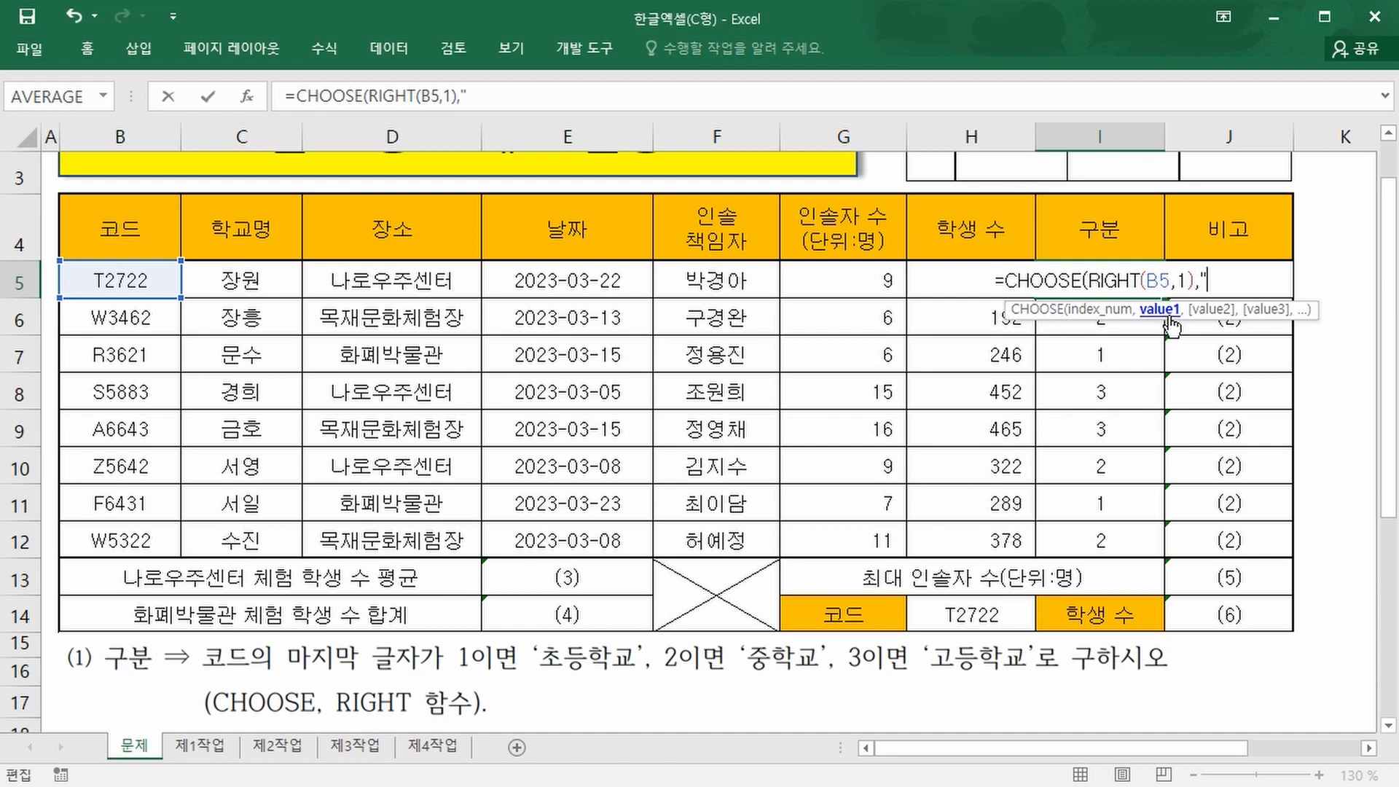
text(ch)
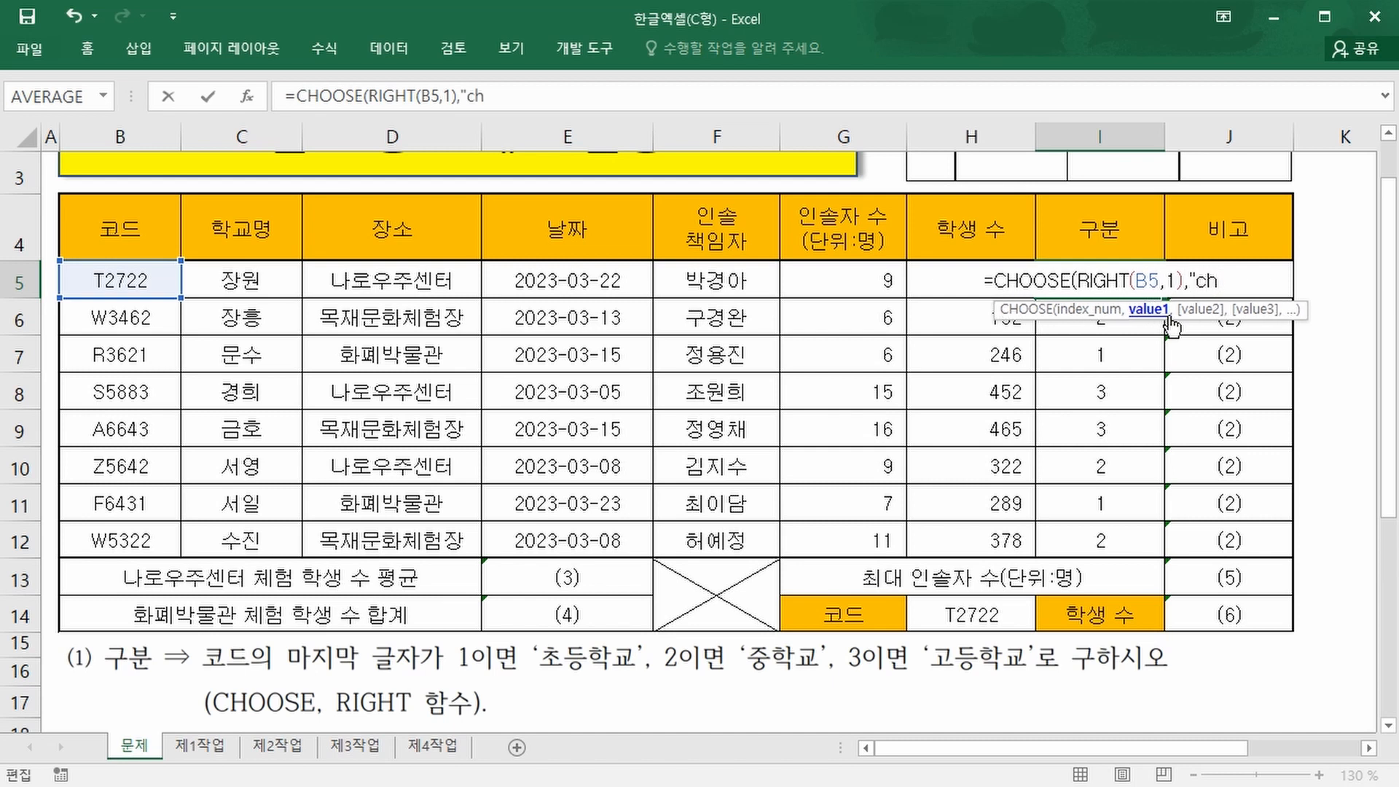
key(BackSpace)
key(BackSpace)
key(Hangul)
text(초)
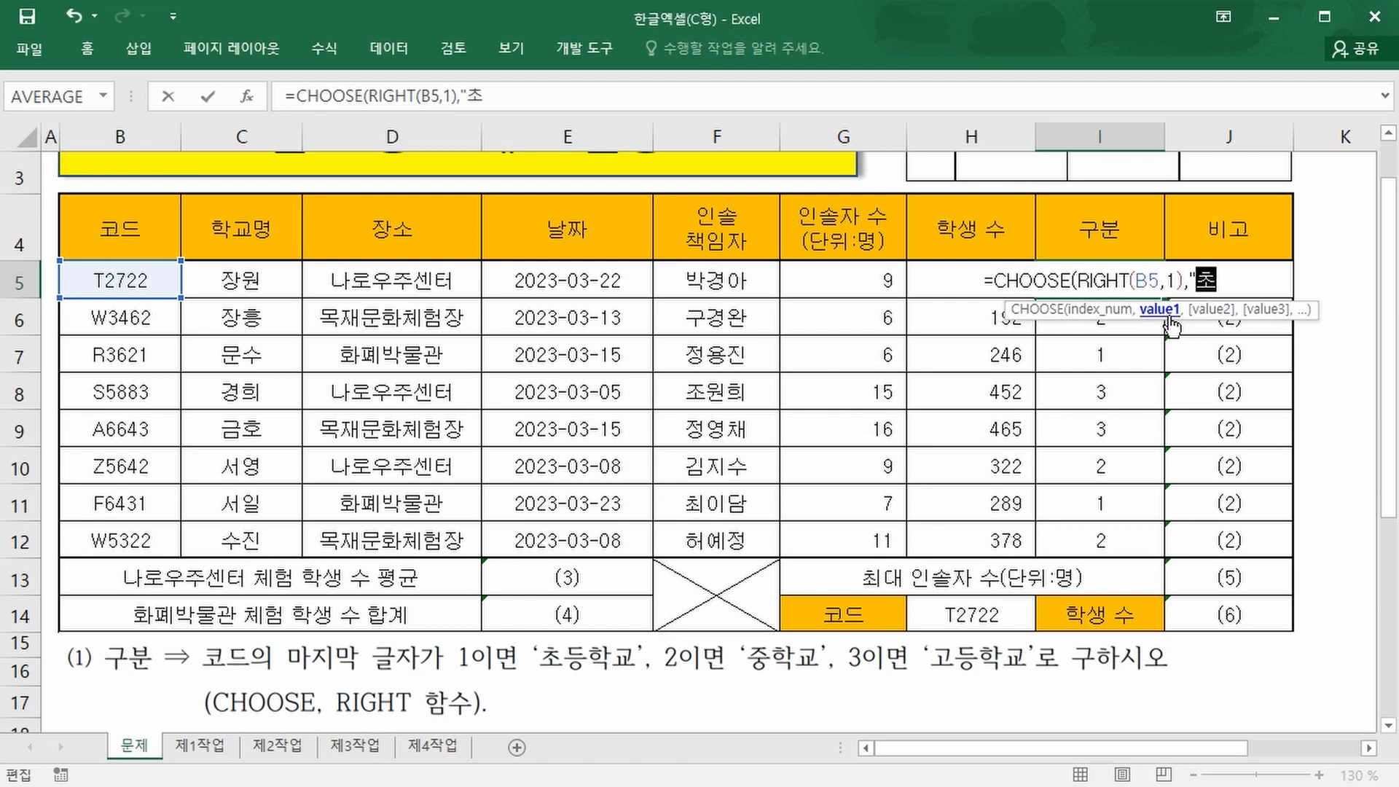
text(등학교ㅕ)
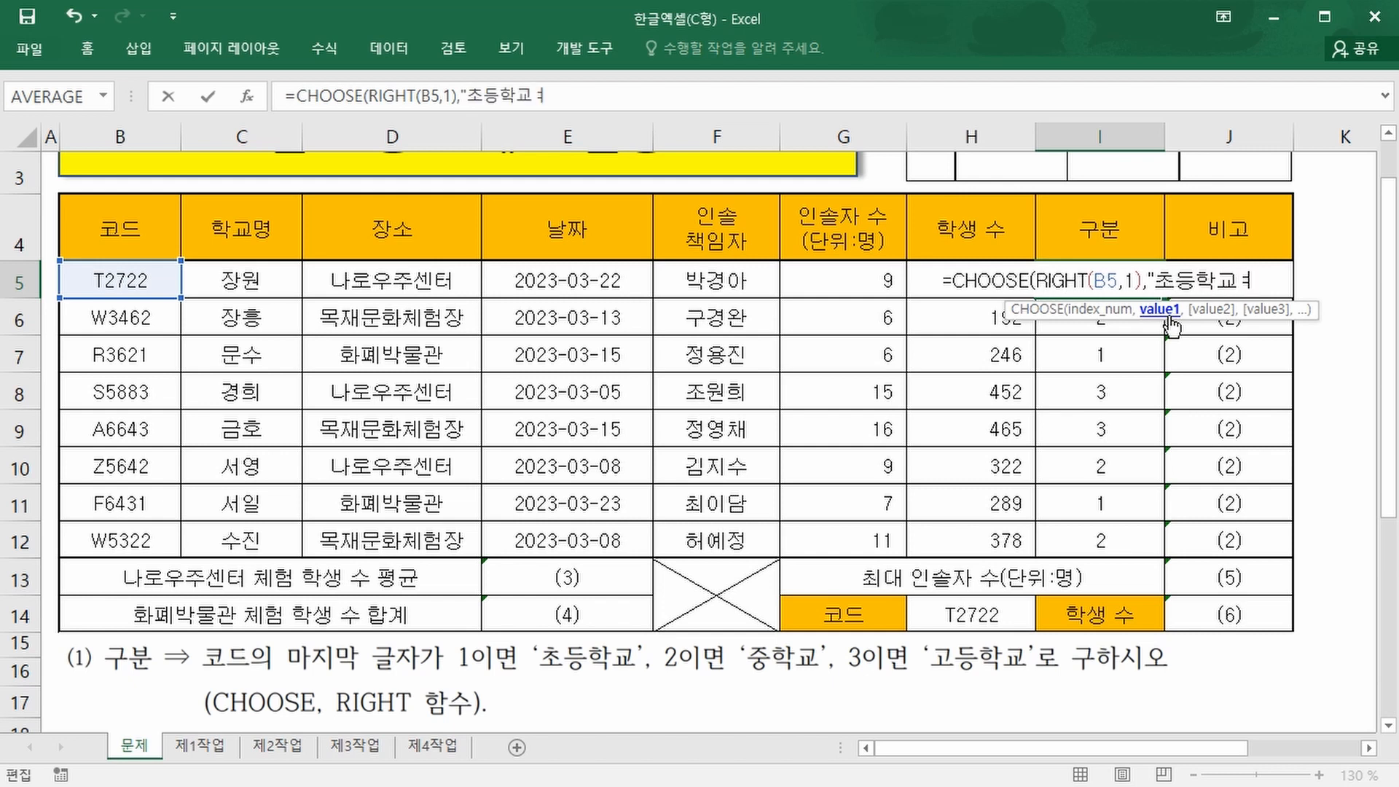
key(BackSpace)
text(",")
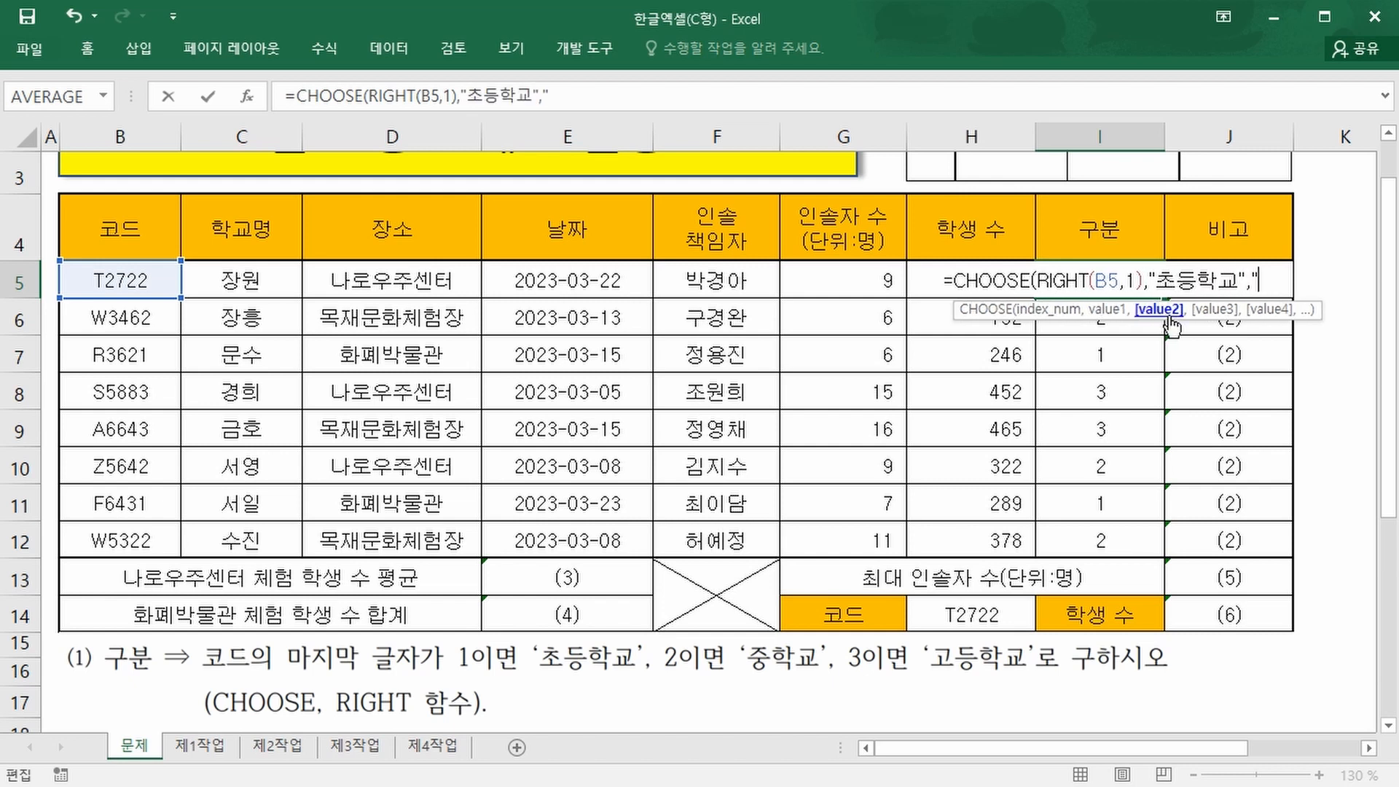
Add "중학교" and "고등학교" as the second and third CHOOSE values and commit the formula in I5
text(중학)
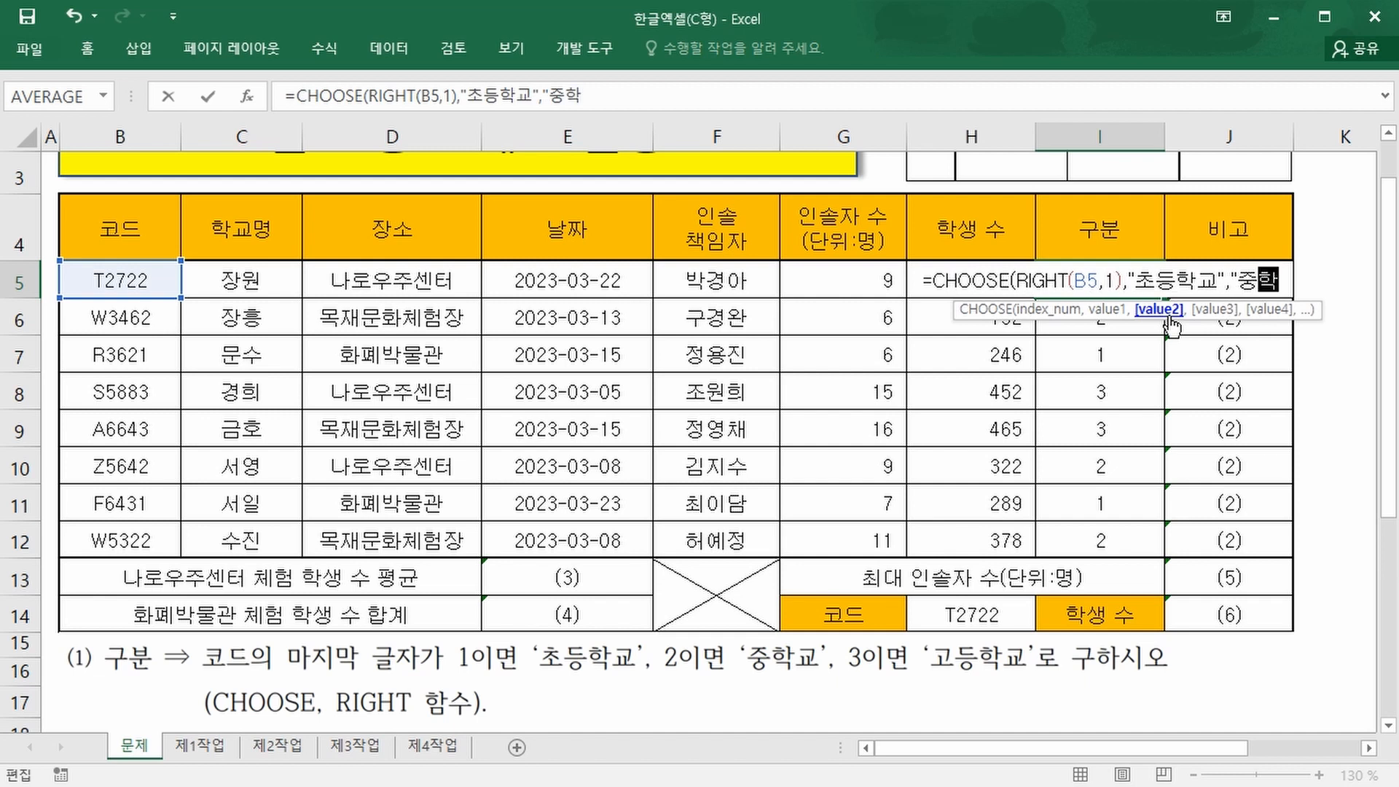
text(교","곧)
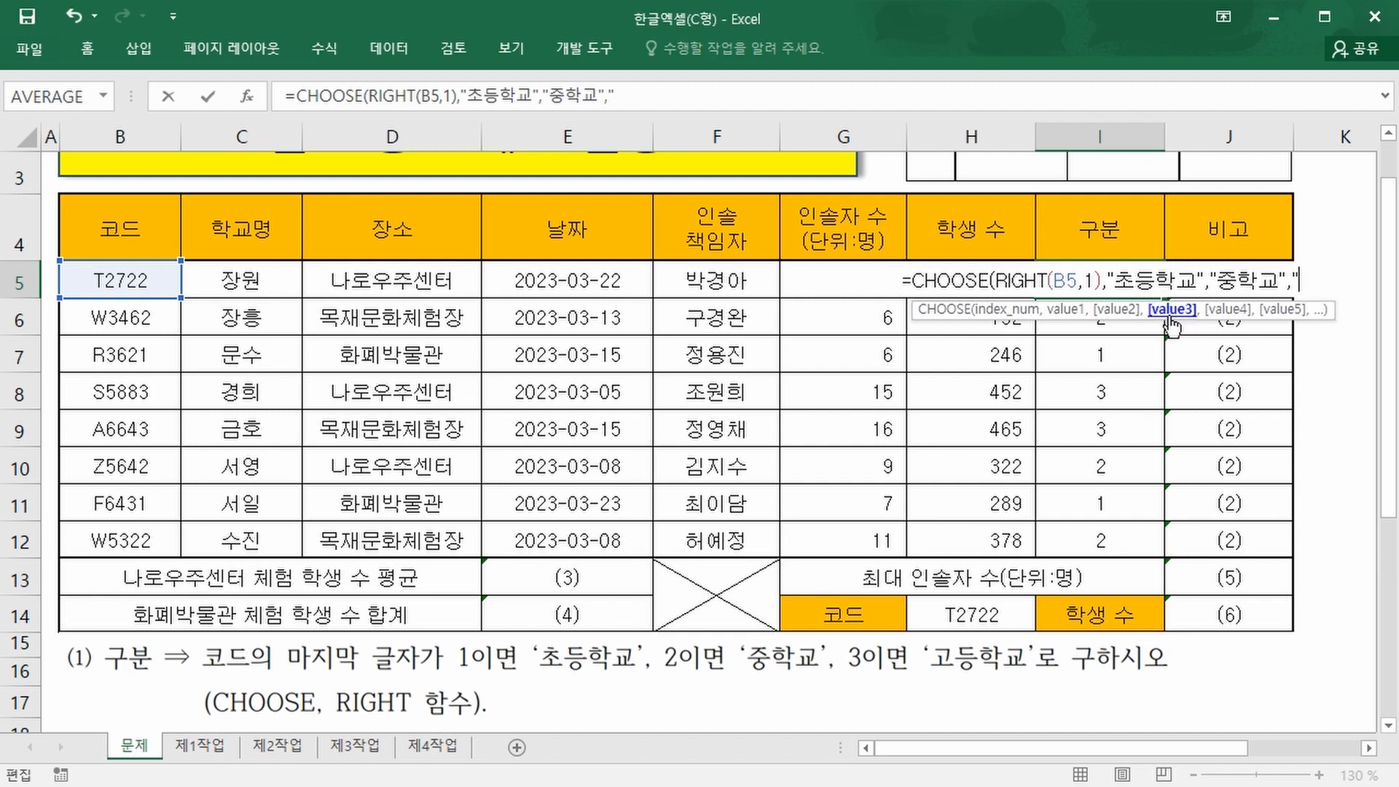
text(등학교)
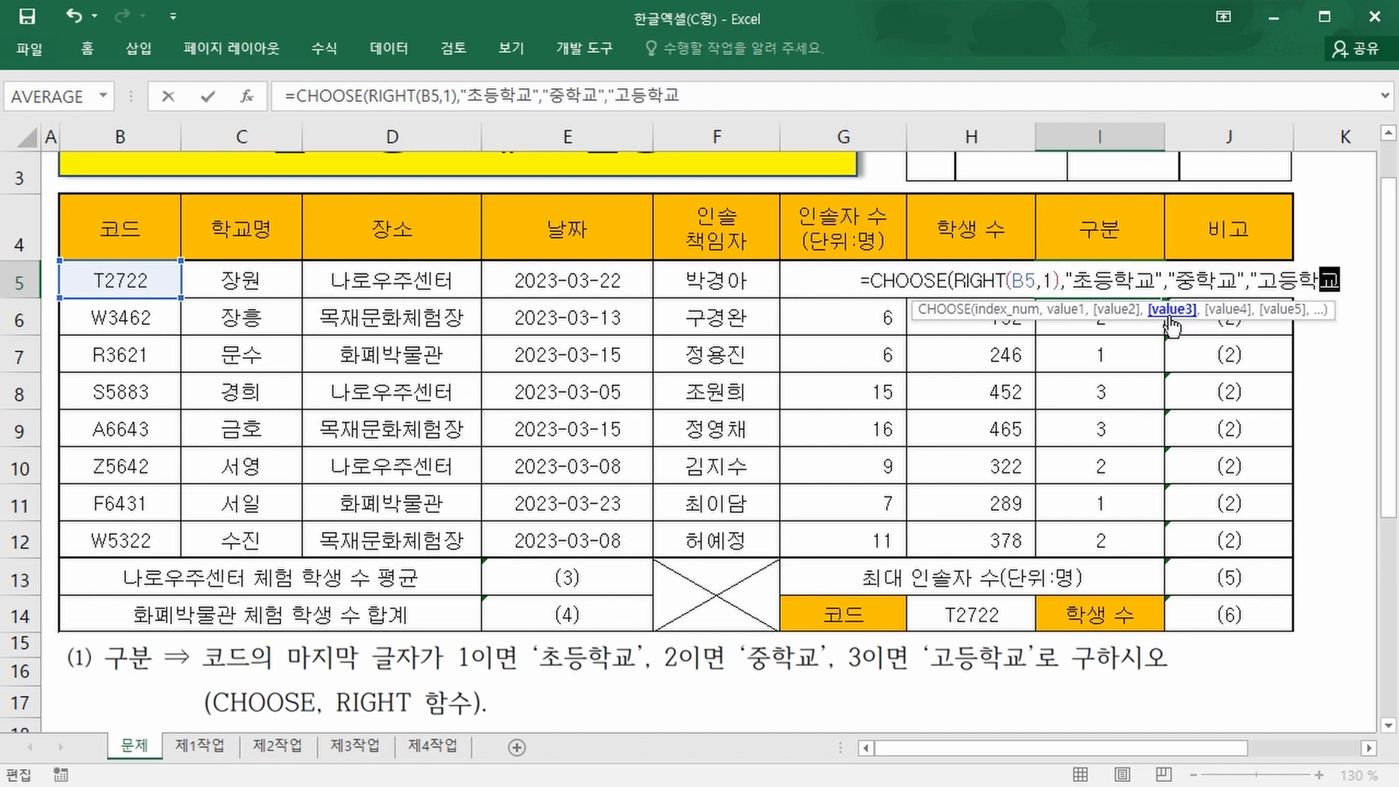
text("))
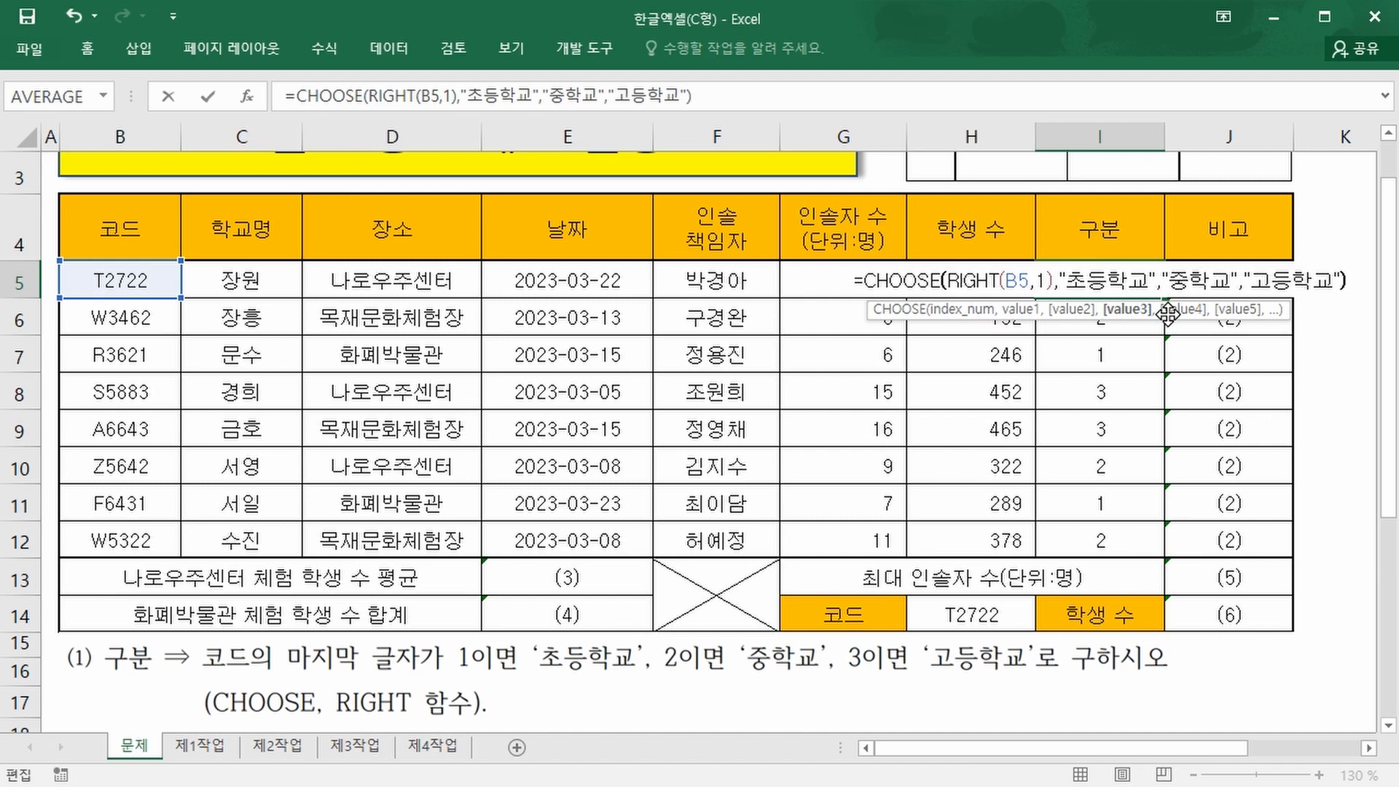
key(ctrl+Return)
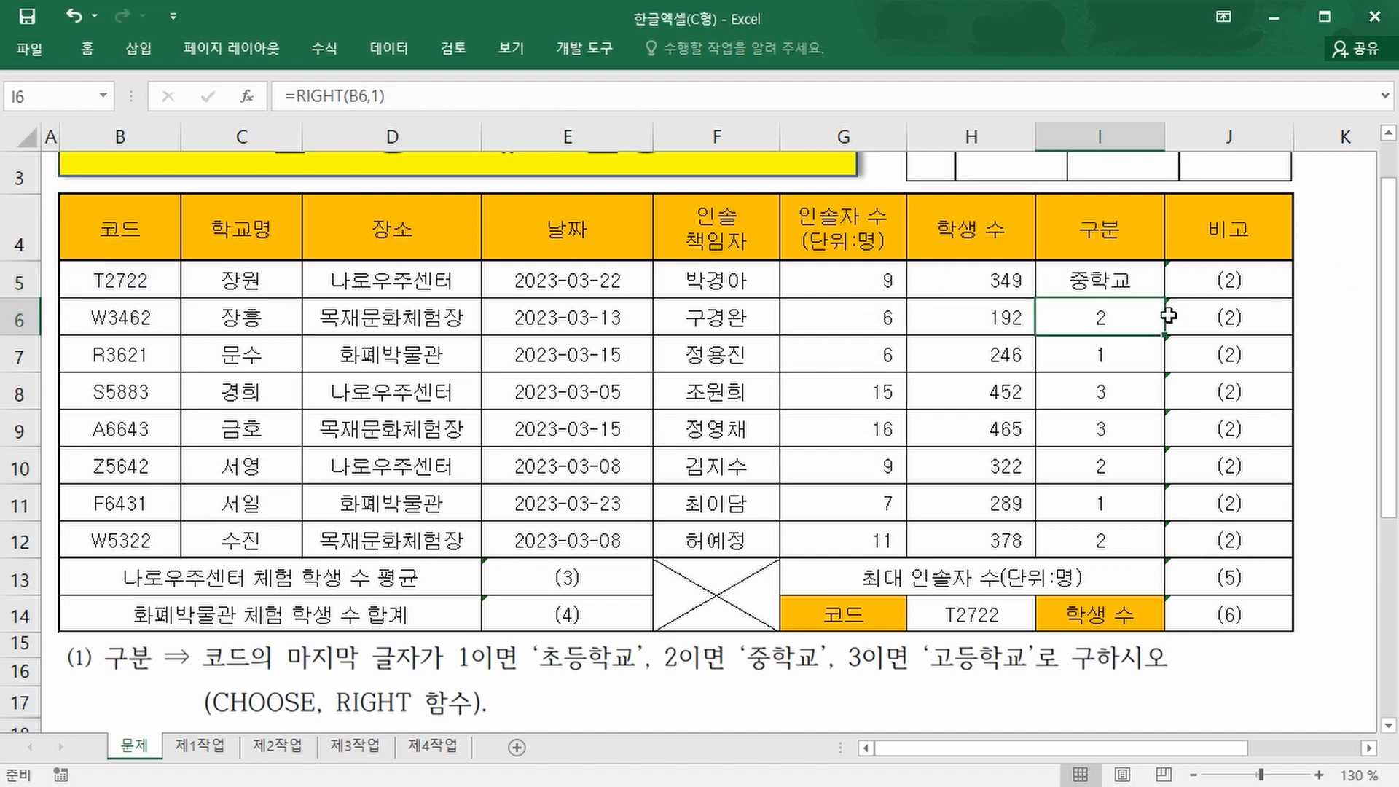
Fill the CHOOSE formula from I5 down to I12 without formatting
drag(1165, 297, 1165, 557)
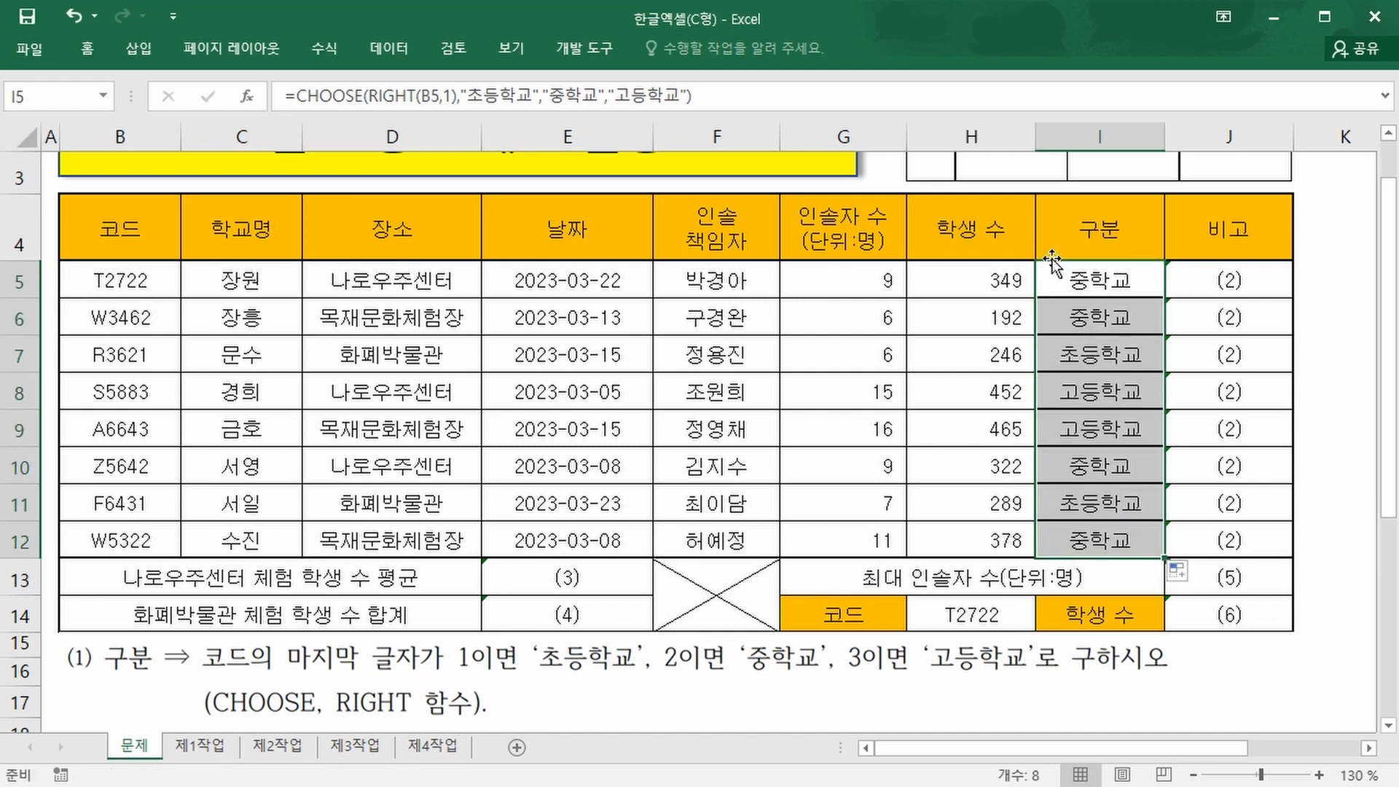
click(1178, 572)
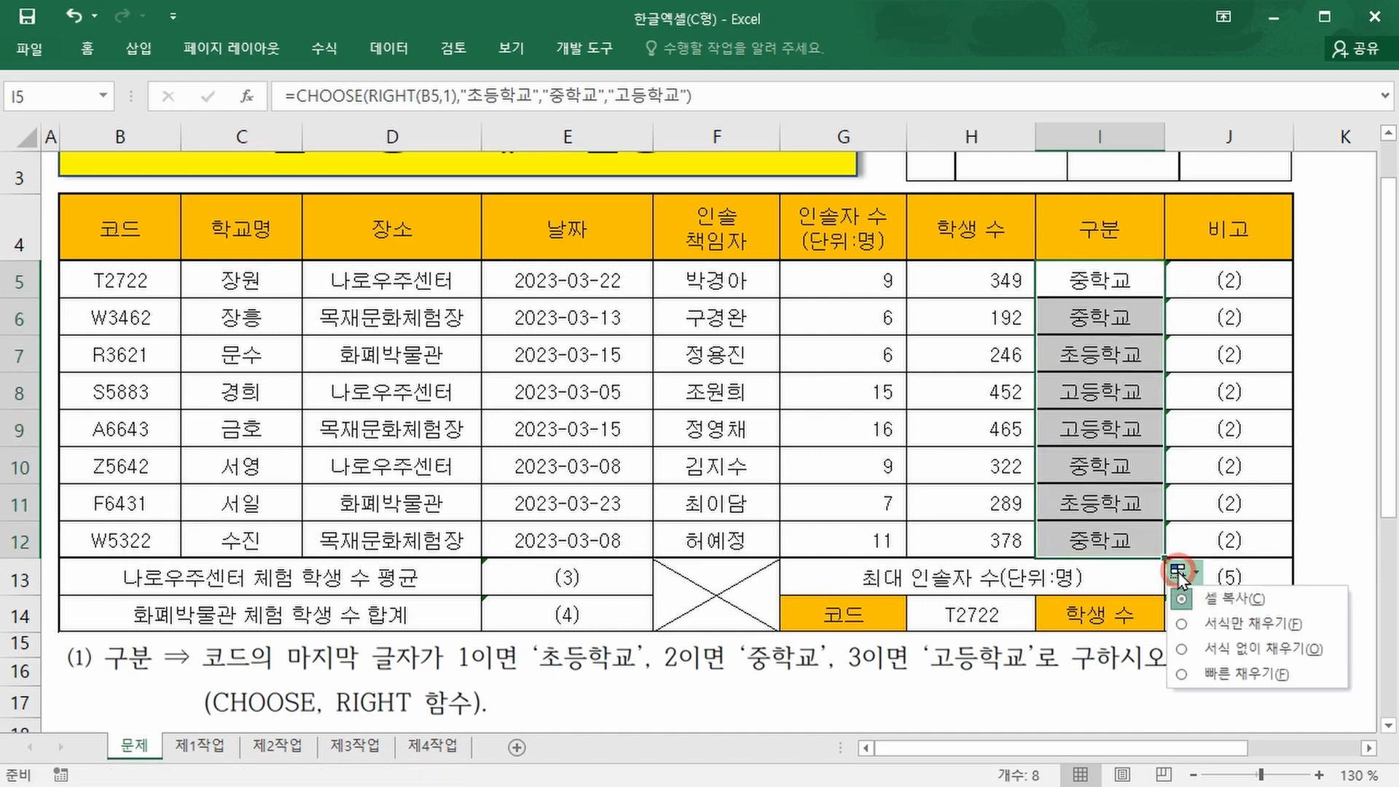
click(1199, 649)
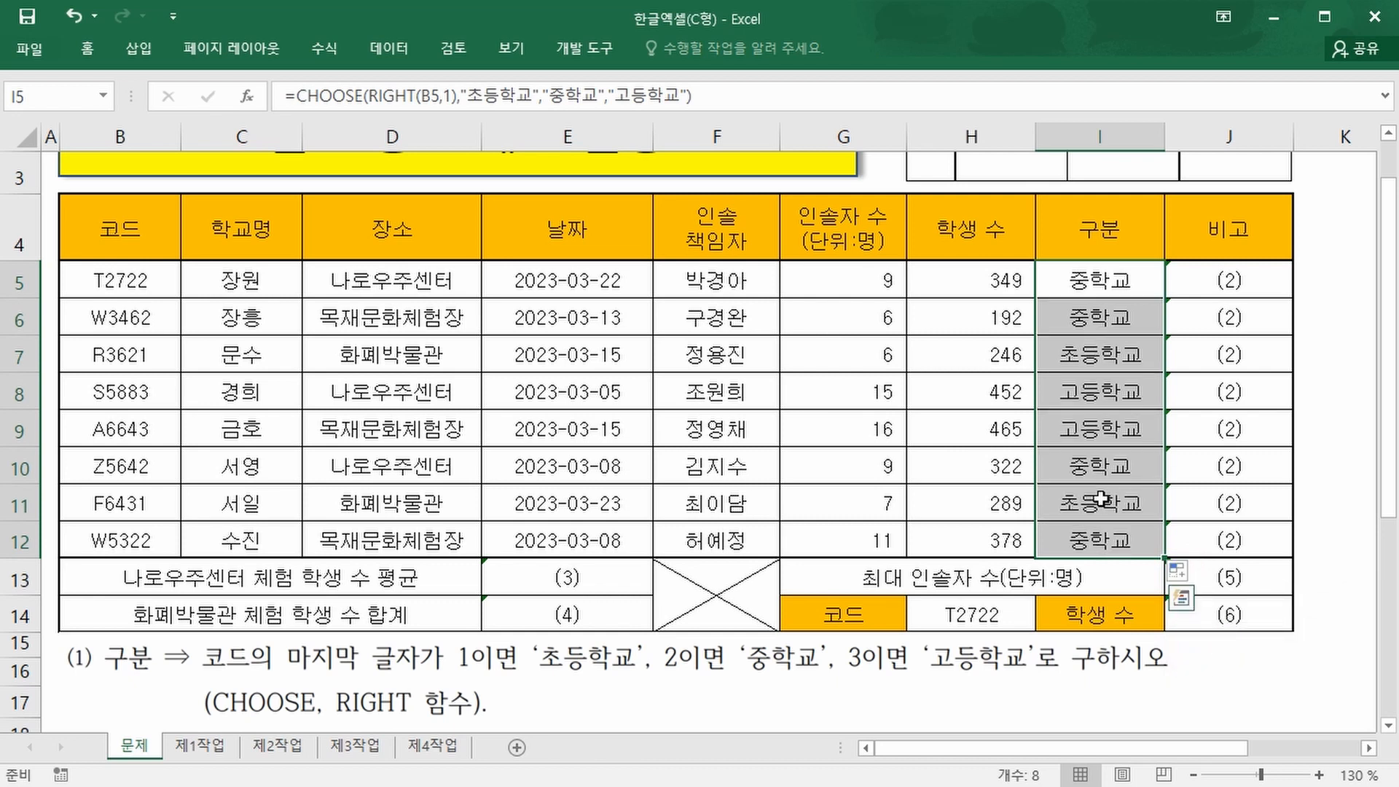
Start a RANK.EQ formula in J5 for problem (2), using the student count in H5 as the number
click(1221, 284)
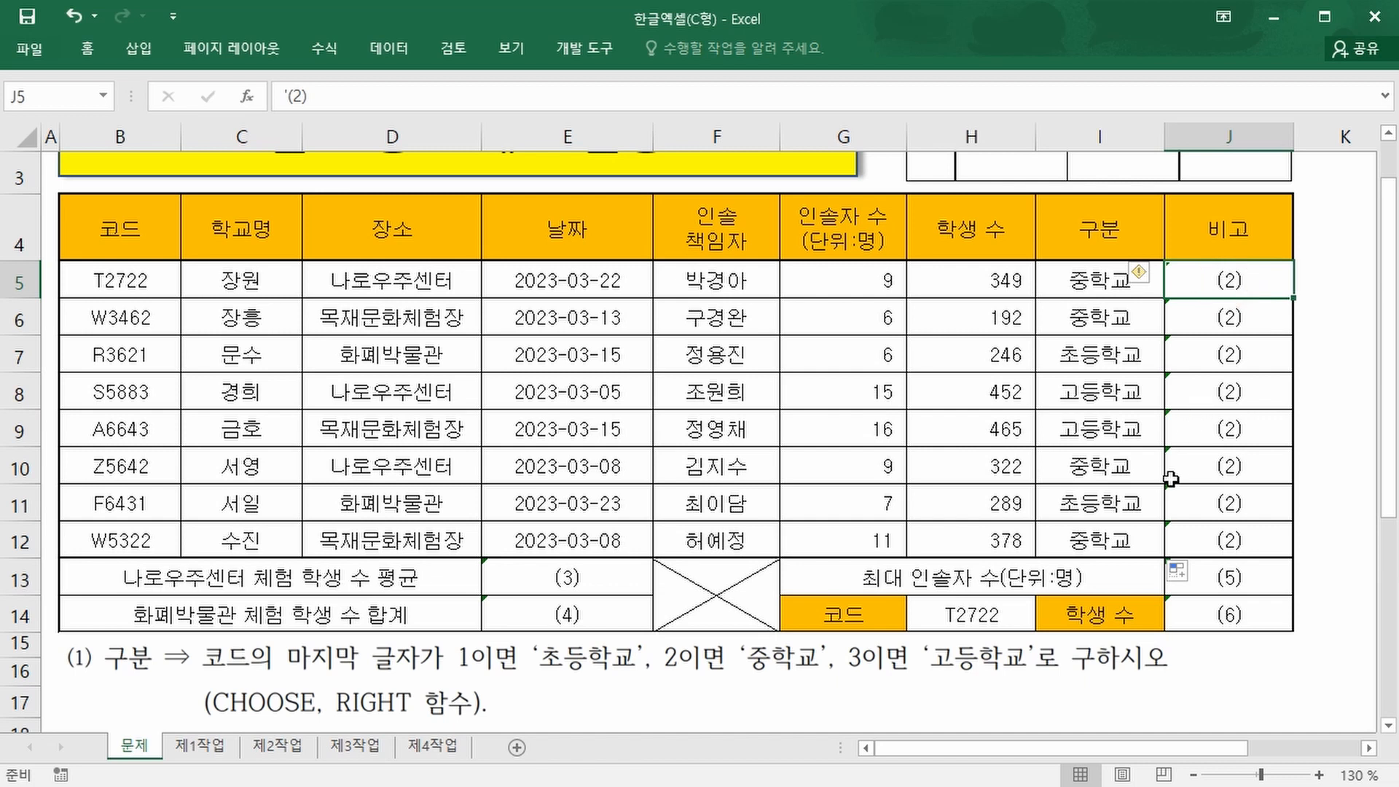
scroll(1171, 479, down, 1)
drag(102, 635, 649, 635)
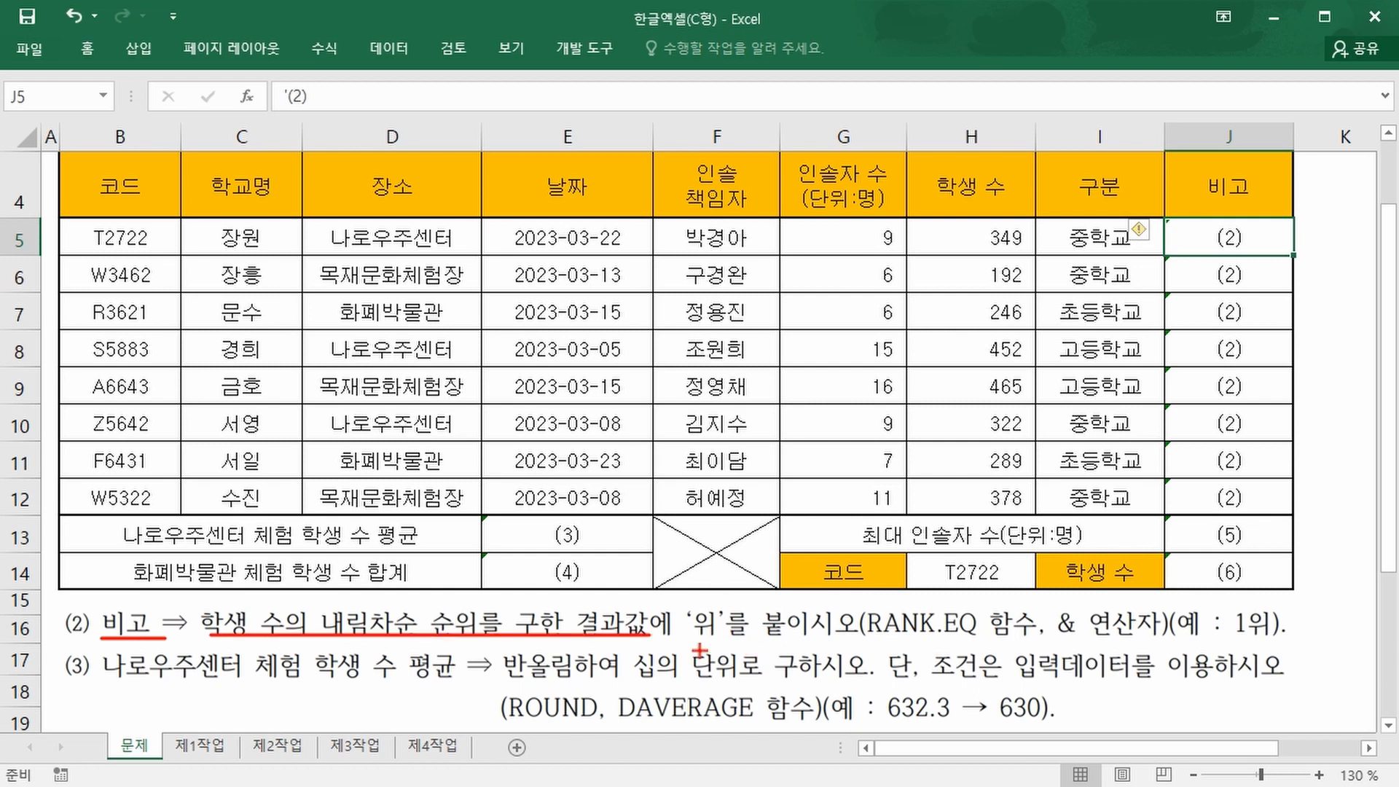
drag(874, 636, 1166, 635)
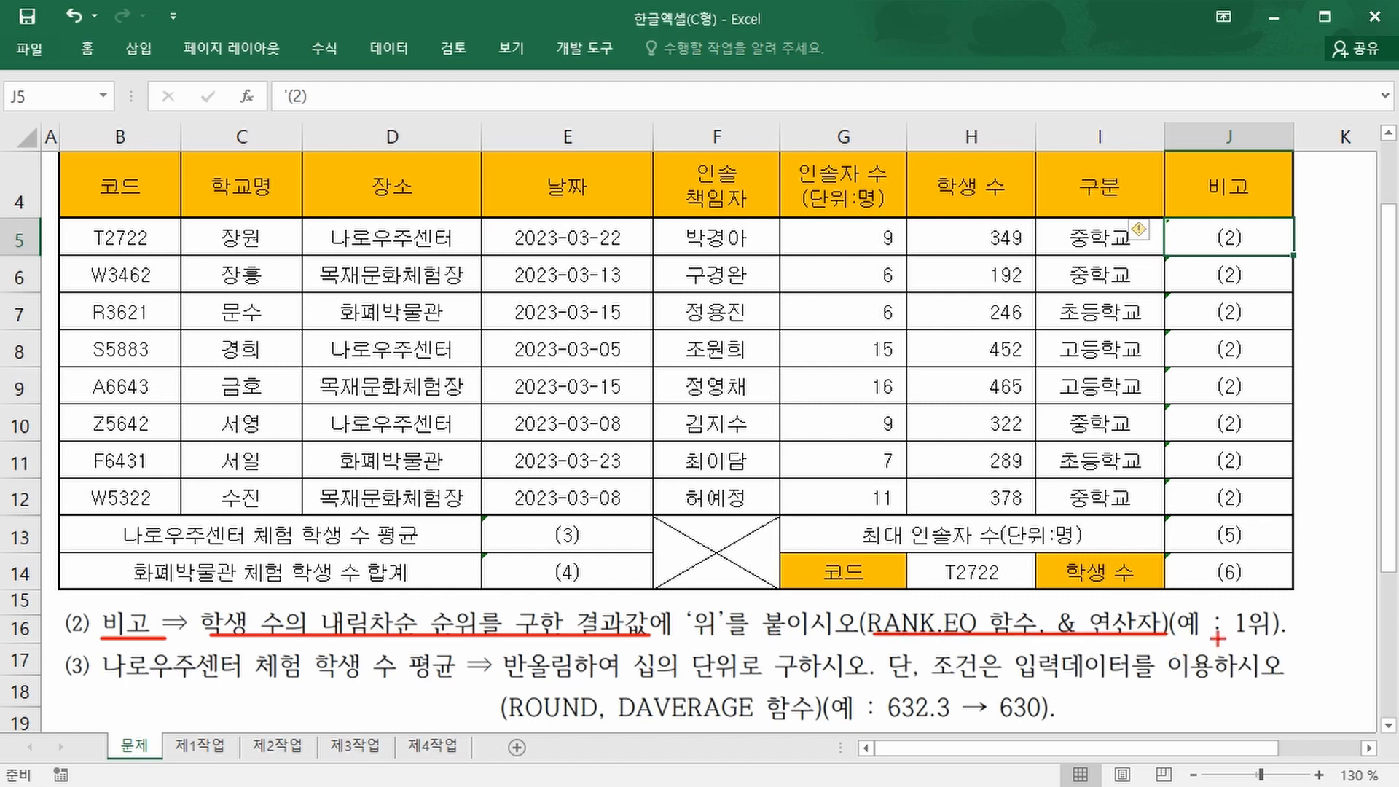
mouse_move(969, 220)
mouse_down()
mouse_move(1036, 420)
mouse_move(1036, 512)
mouse_up()
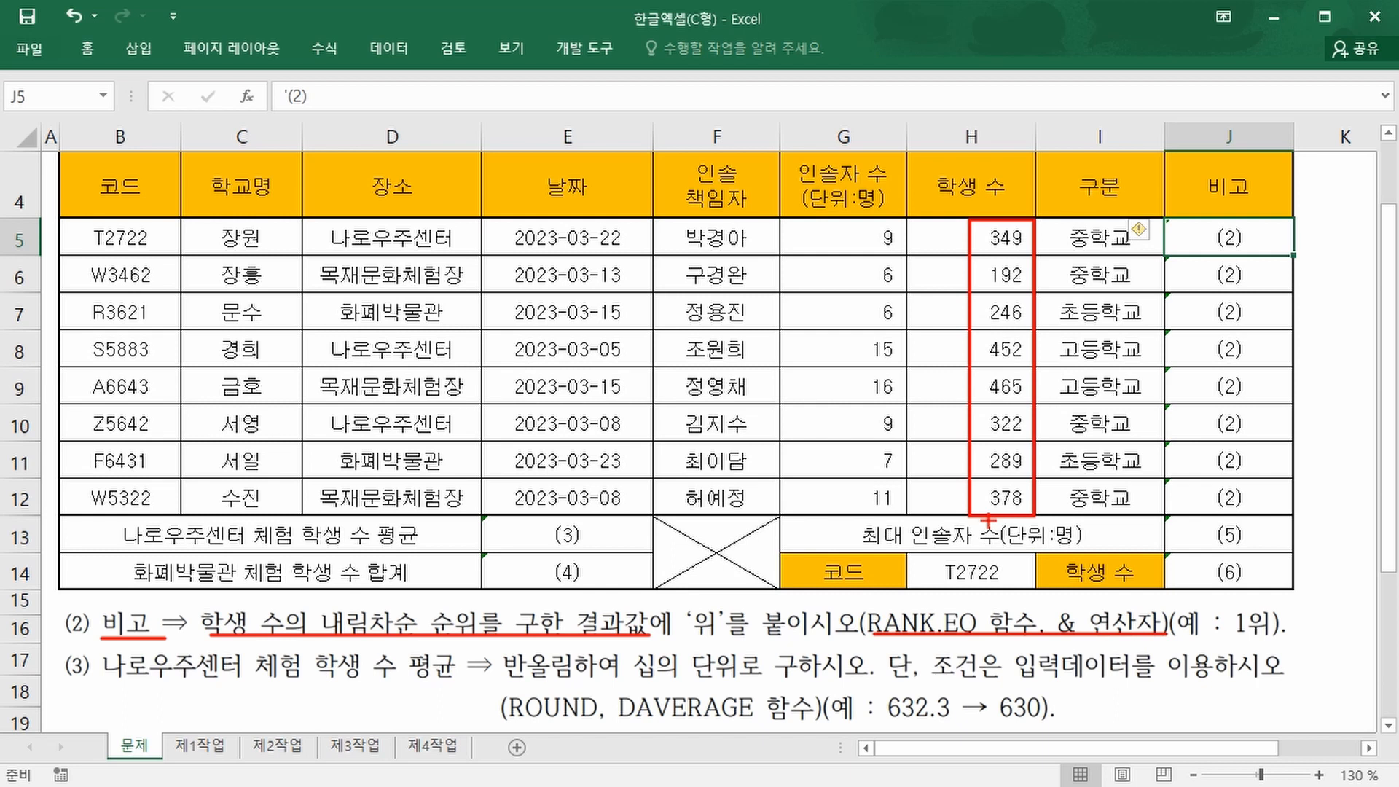
key(Escape)
text(=)
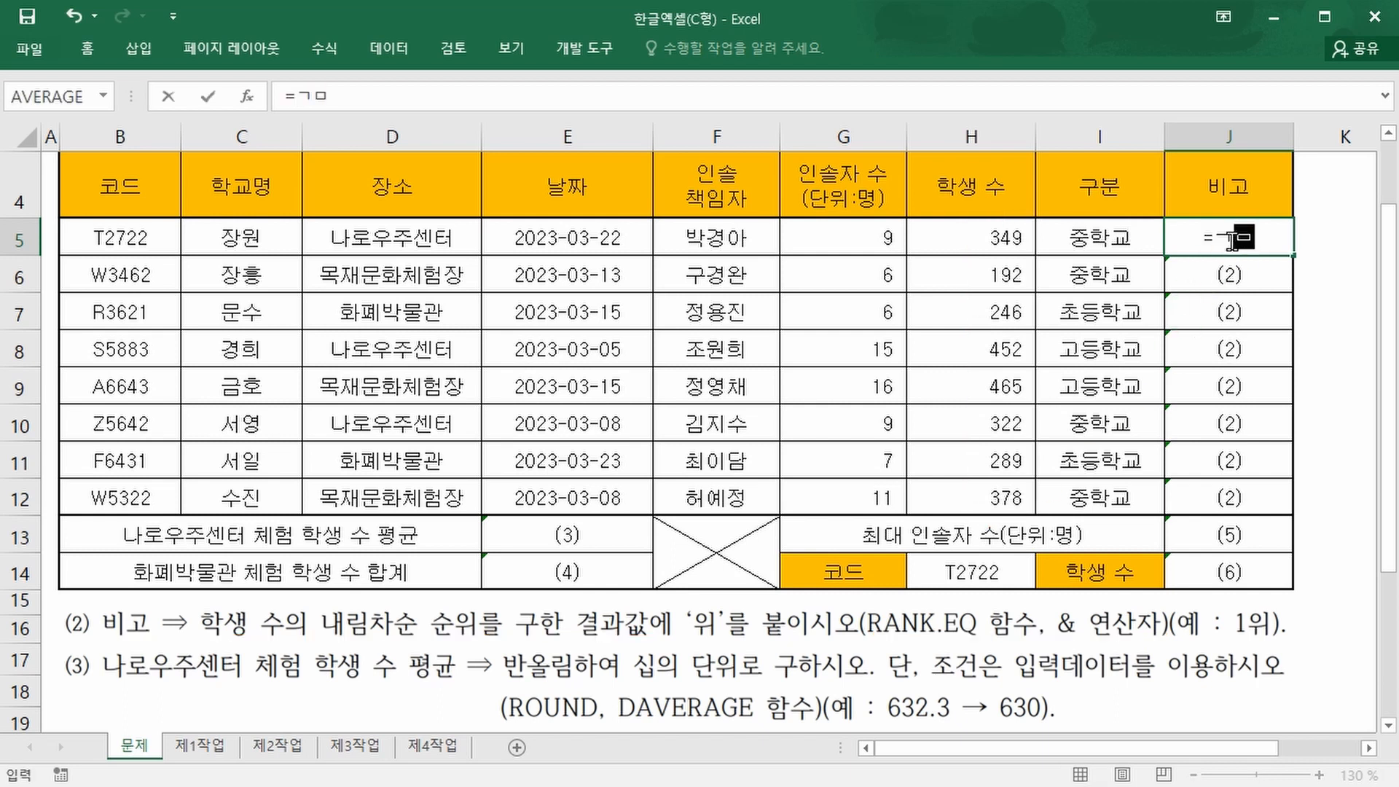
text(rank)
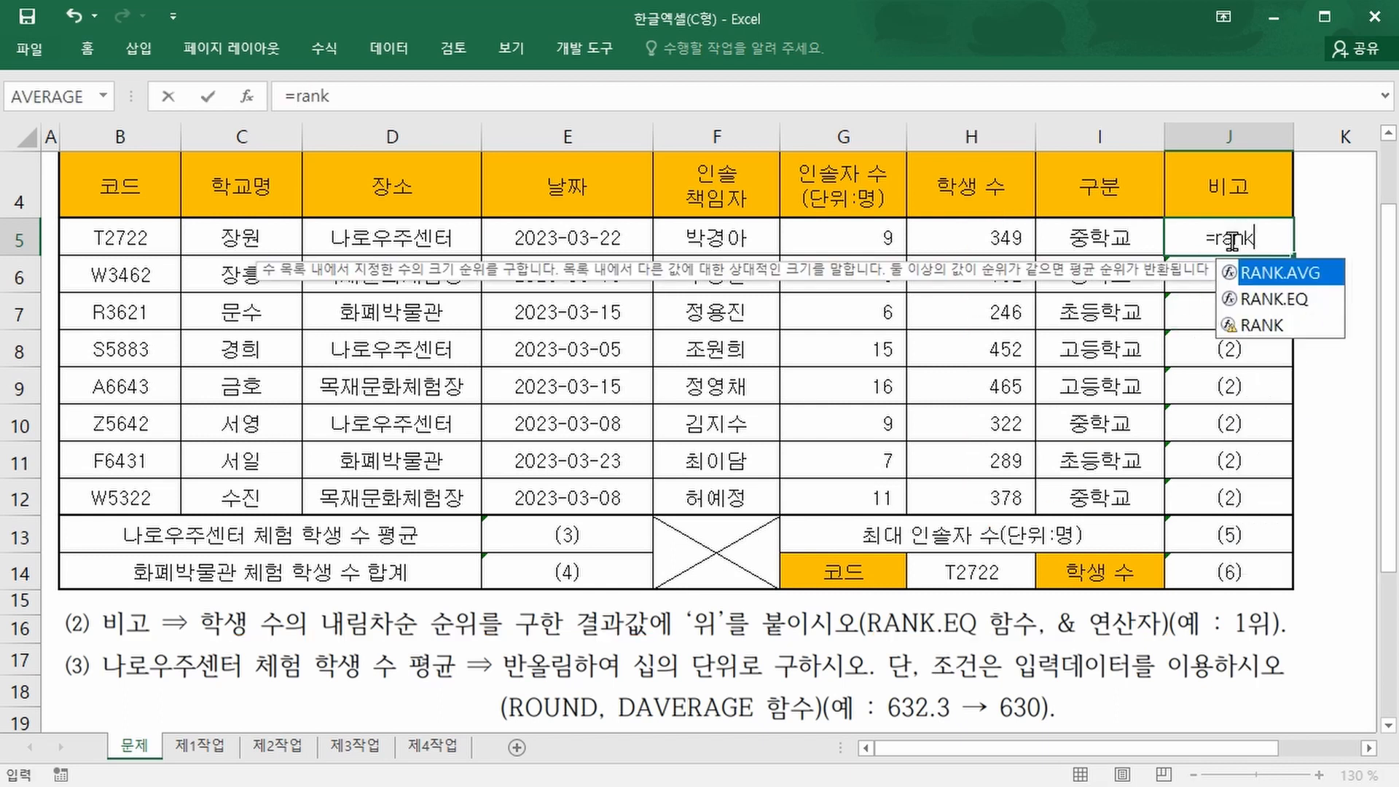
key(Down)
key(Tab)
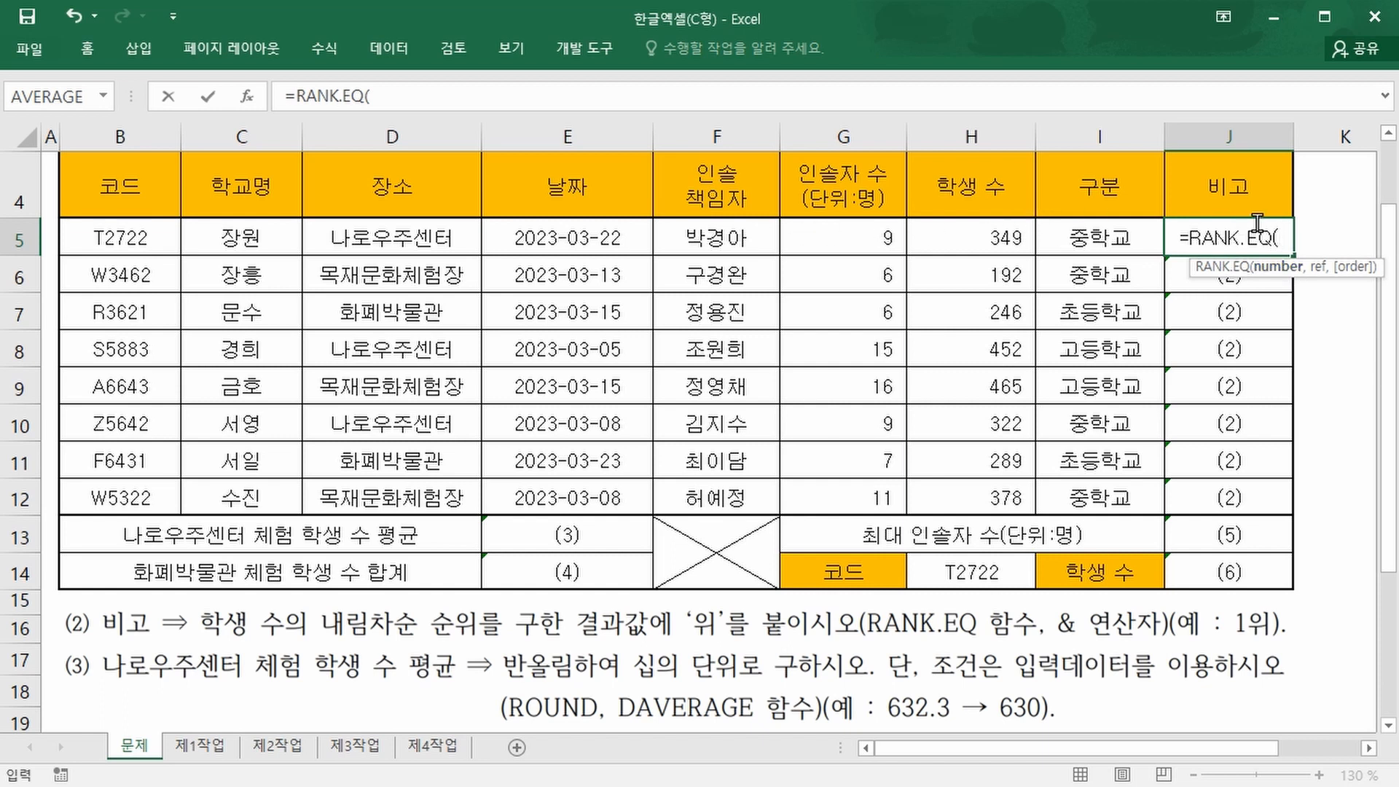
click(1000, 228)
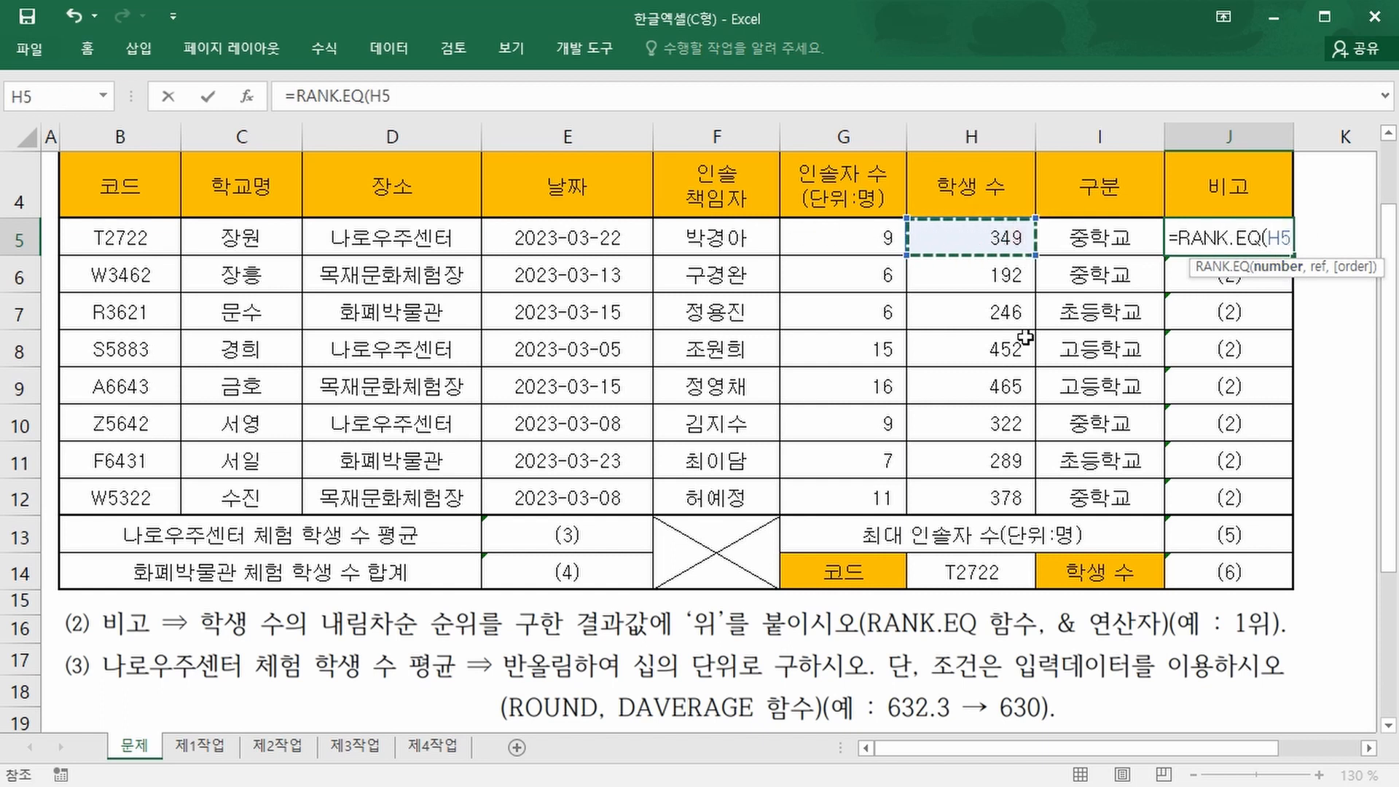
Complete the RANK.EQ formula in J5 with the absolute range $H$5:$H$12 and order 0, and commit it
text(,)
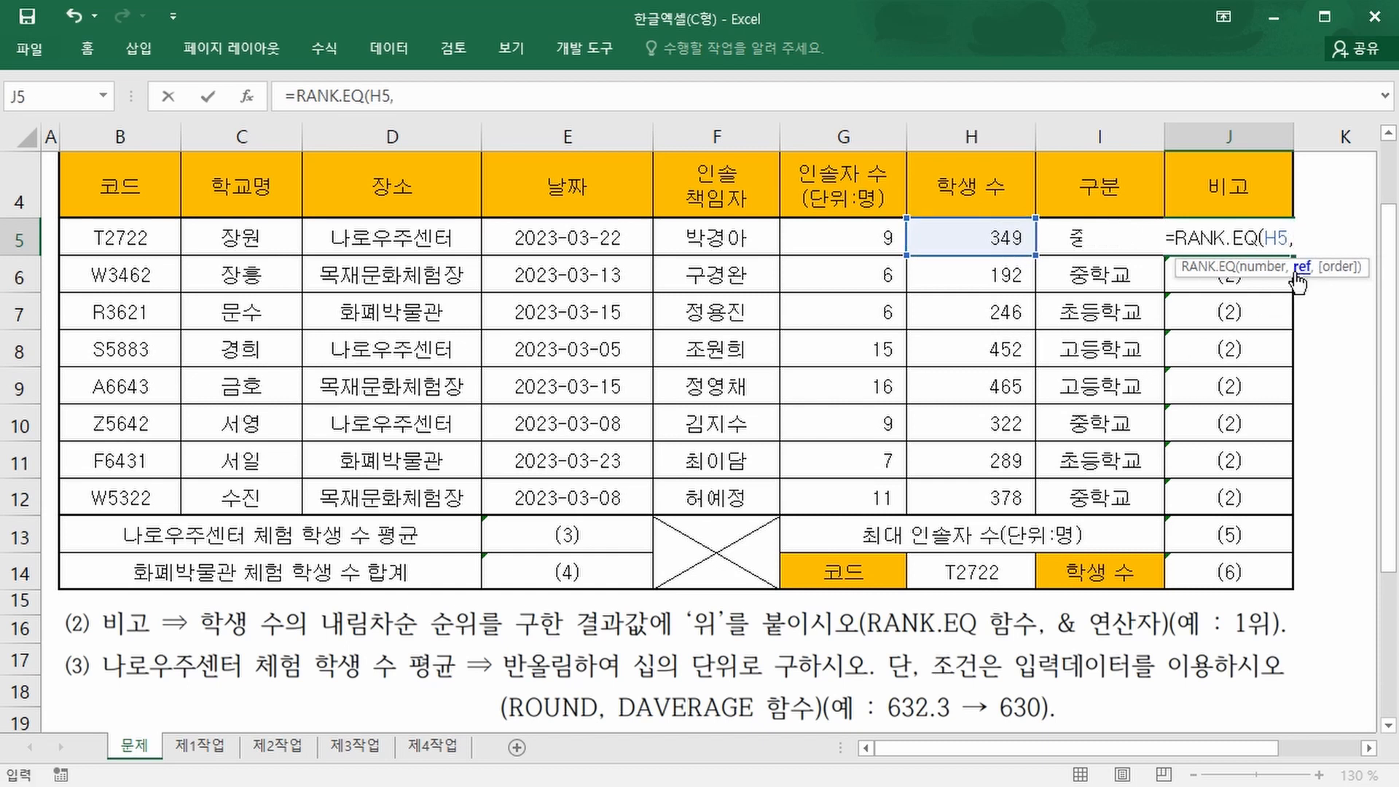
drag(989, 235, 977, 495)
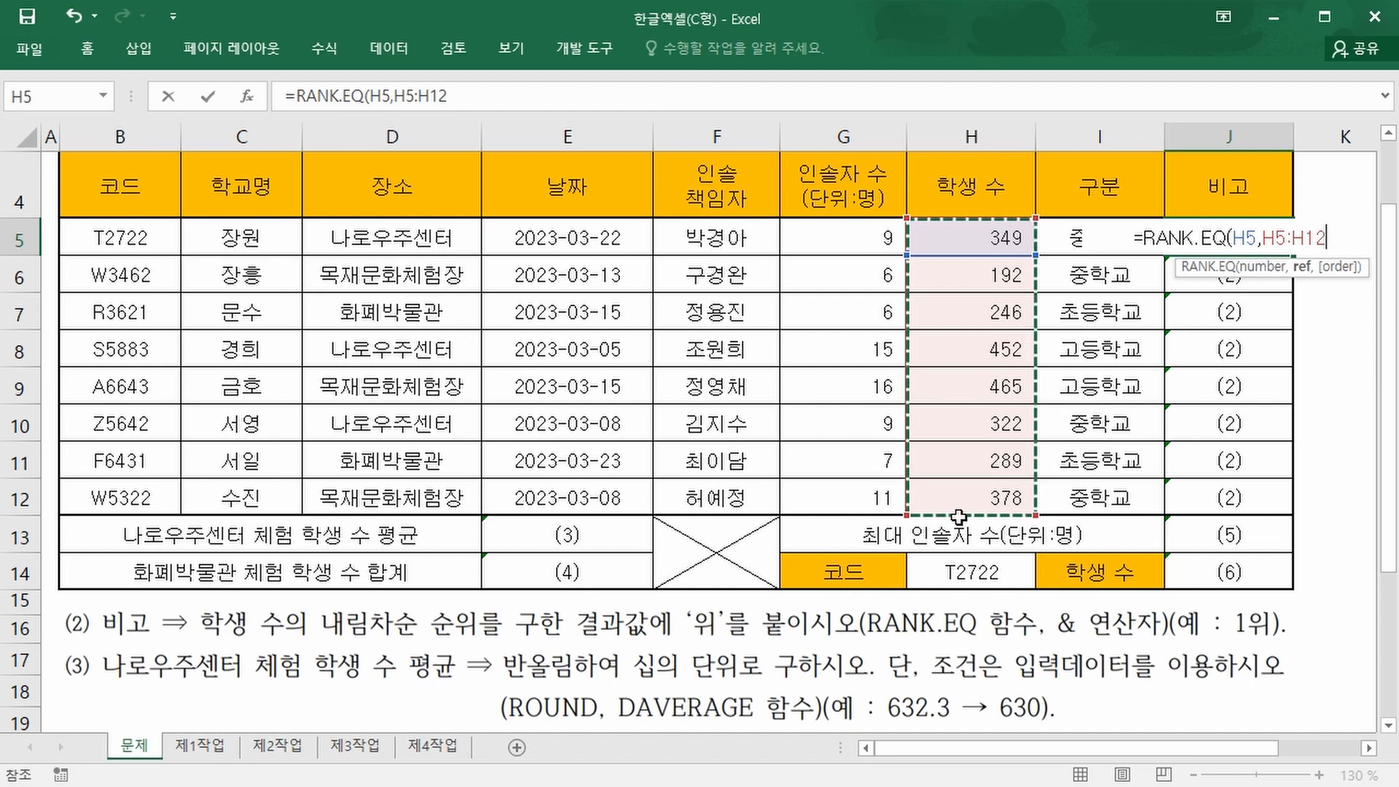
key(F4)
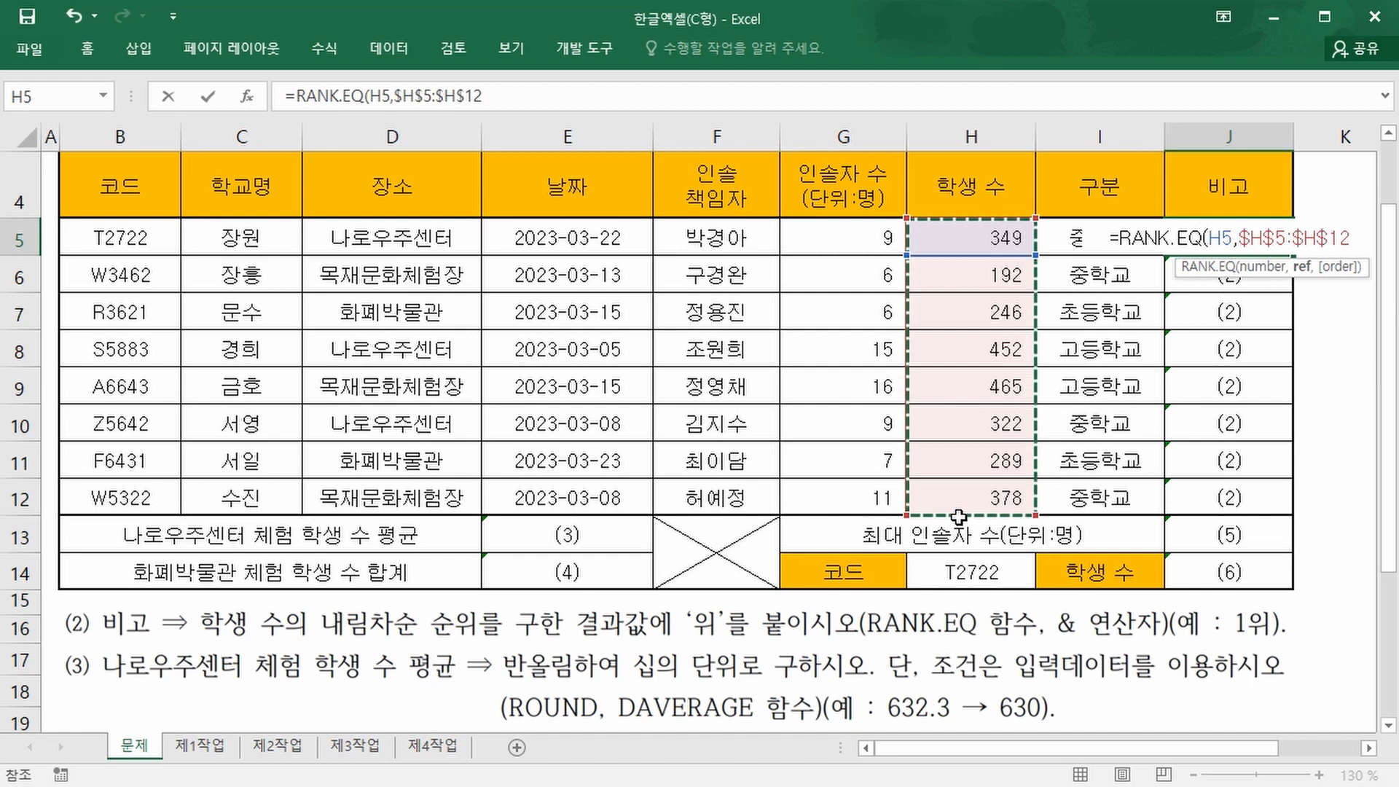
text(,)
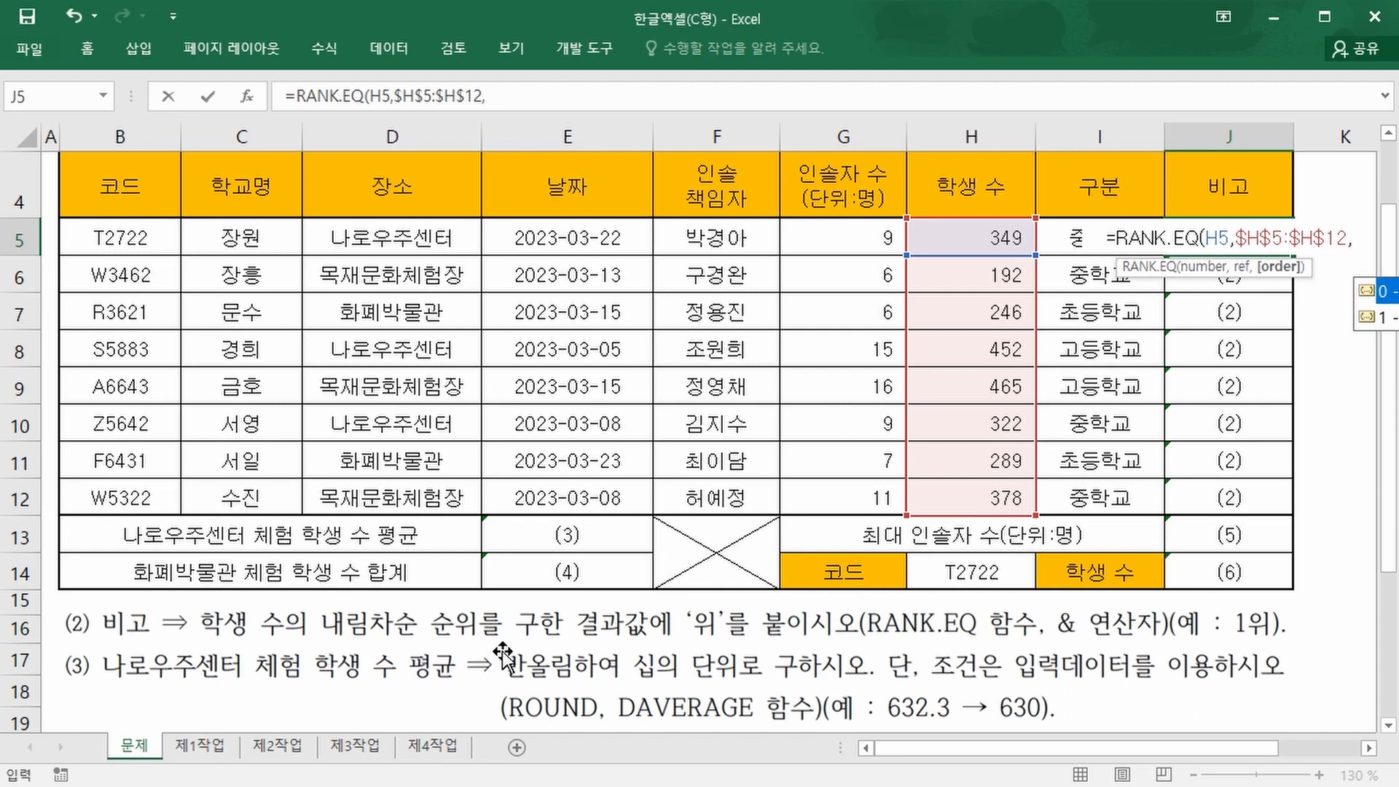
text(0)
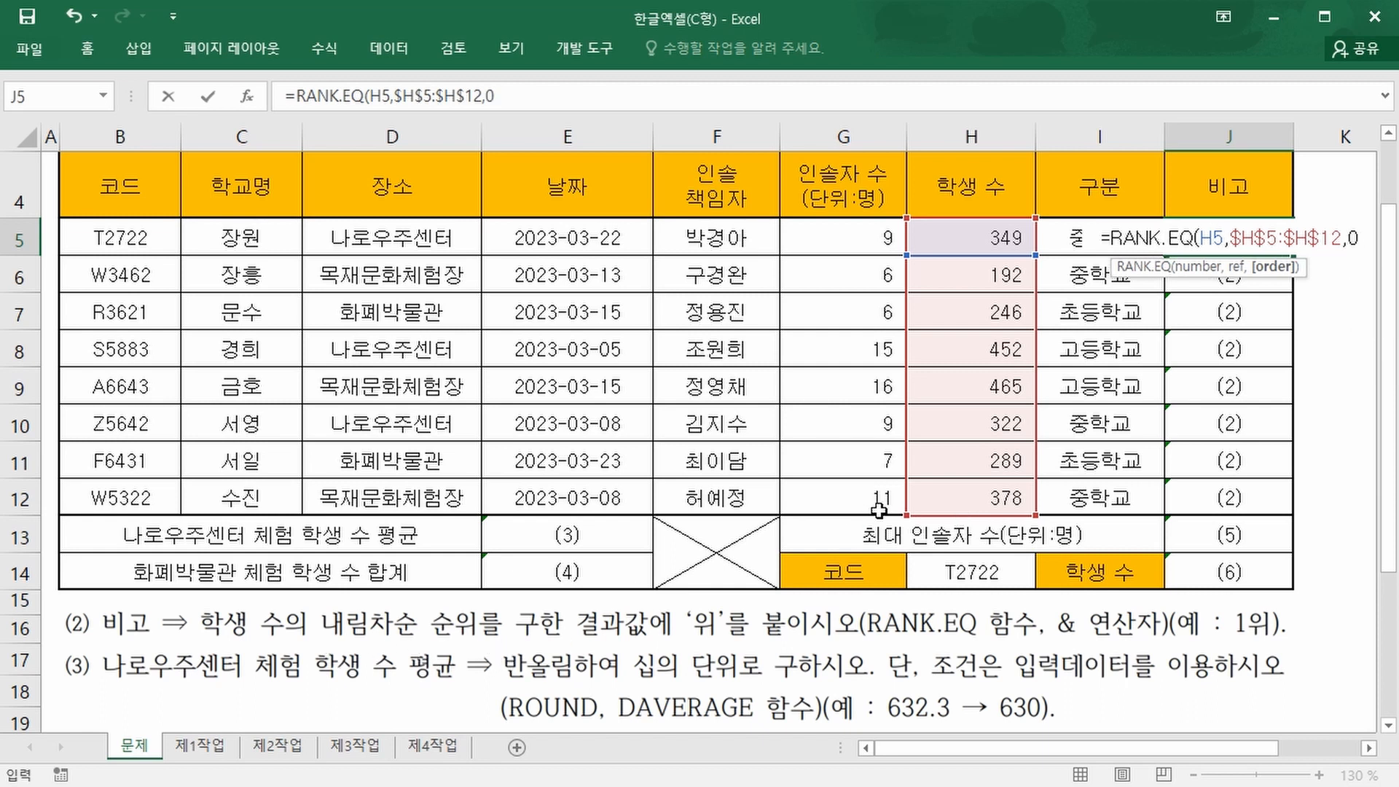
text())
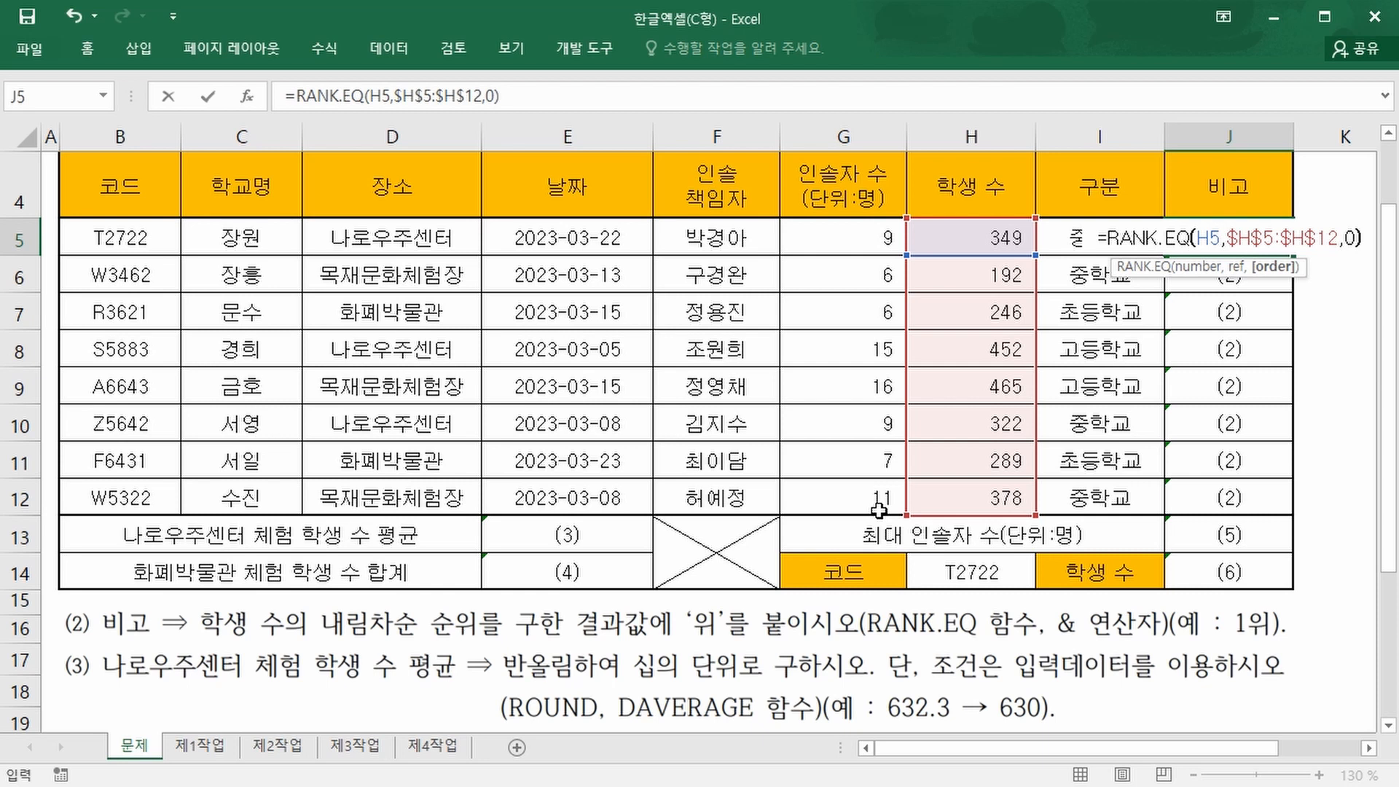
key(ctrl+Return)
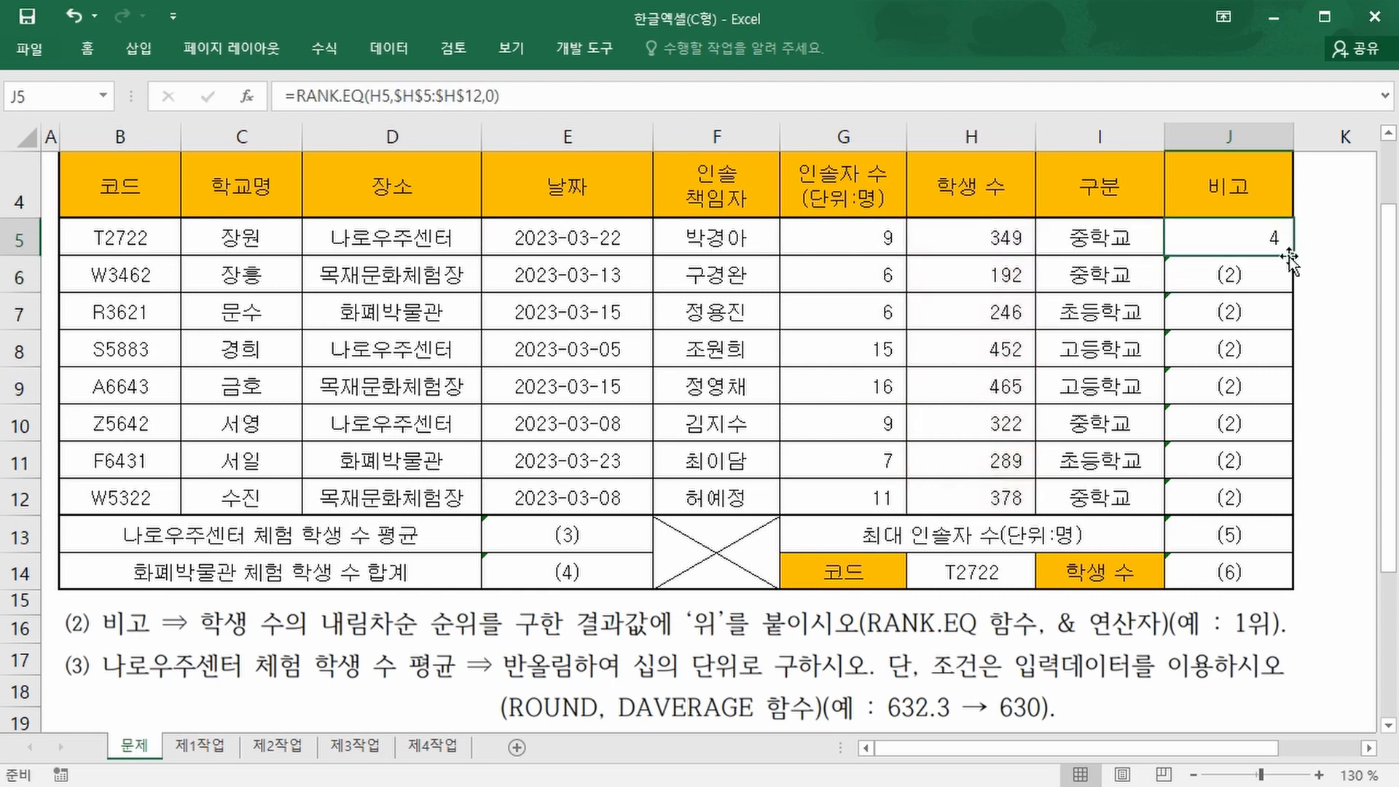
Fill the RANK.EQ formula from J5 down to J12 without formatting
drag(1295, 263, 1294, 500)
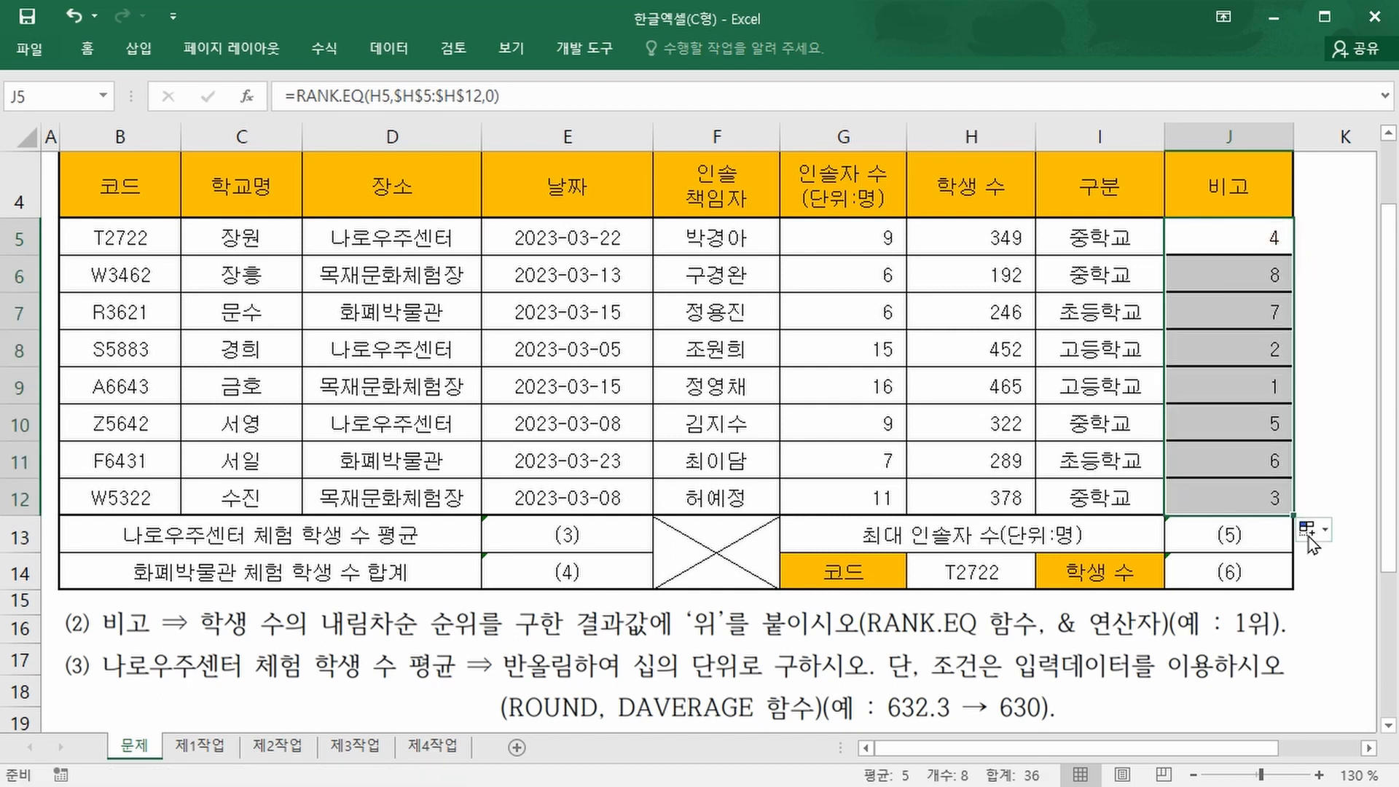
click(1306, 529)
click(1345, 599)
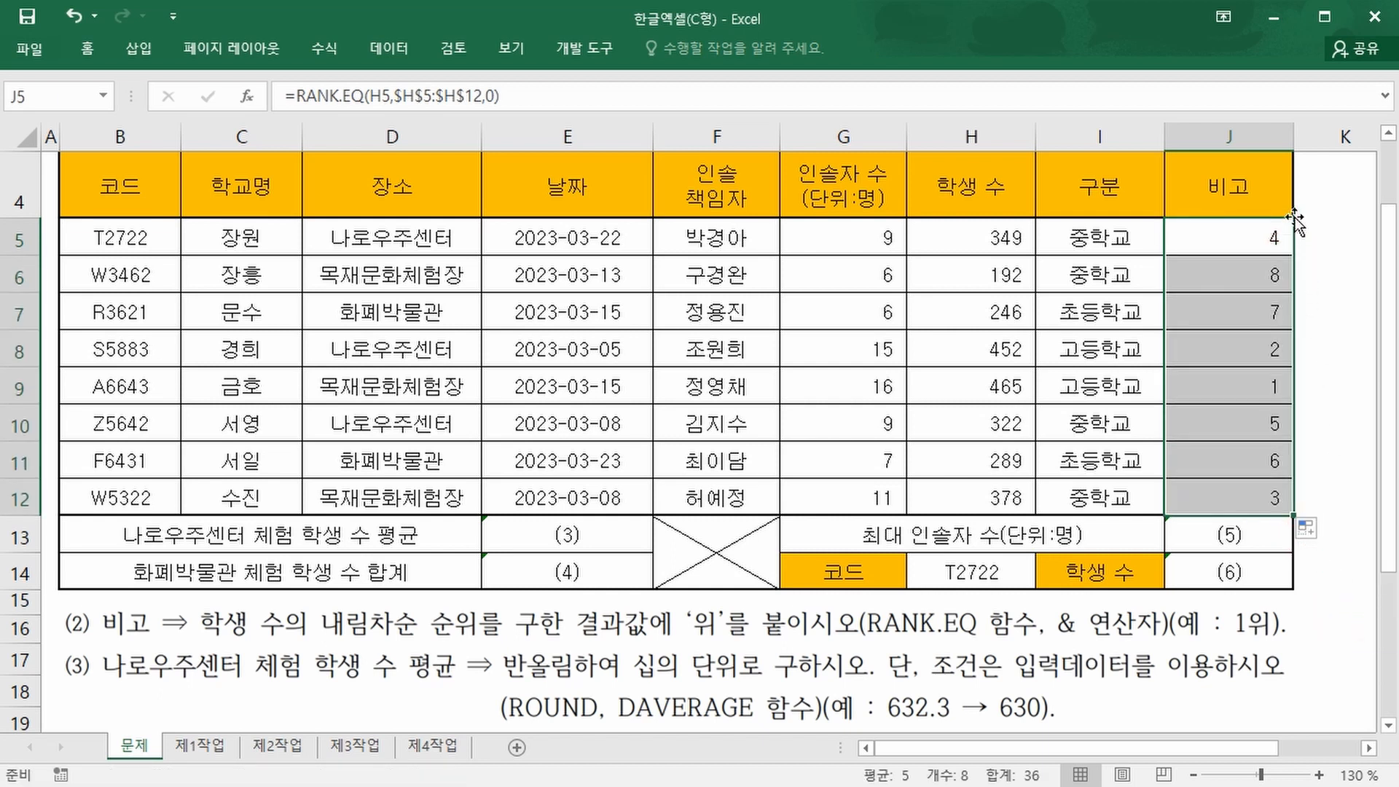
Append the text "위" to the RANK.EQ formula in J5 with the & operator
click(1265, 229)
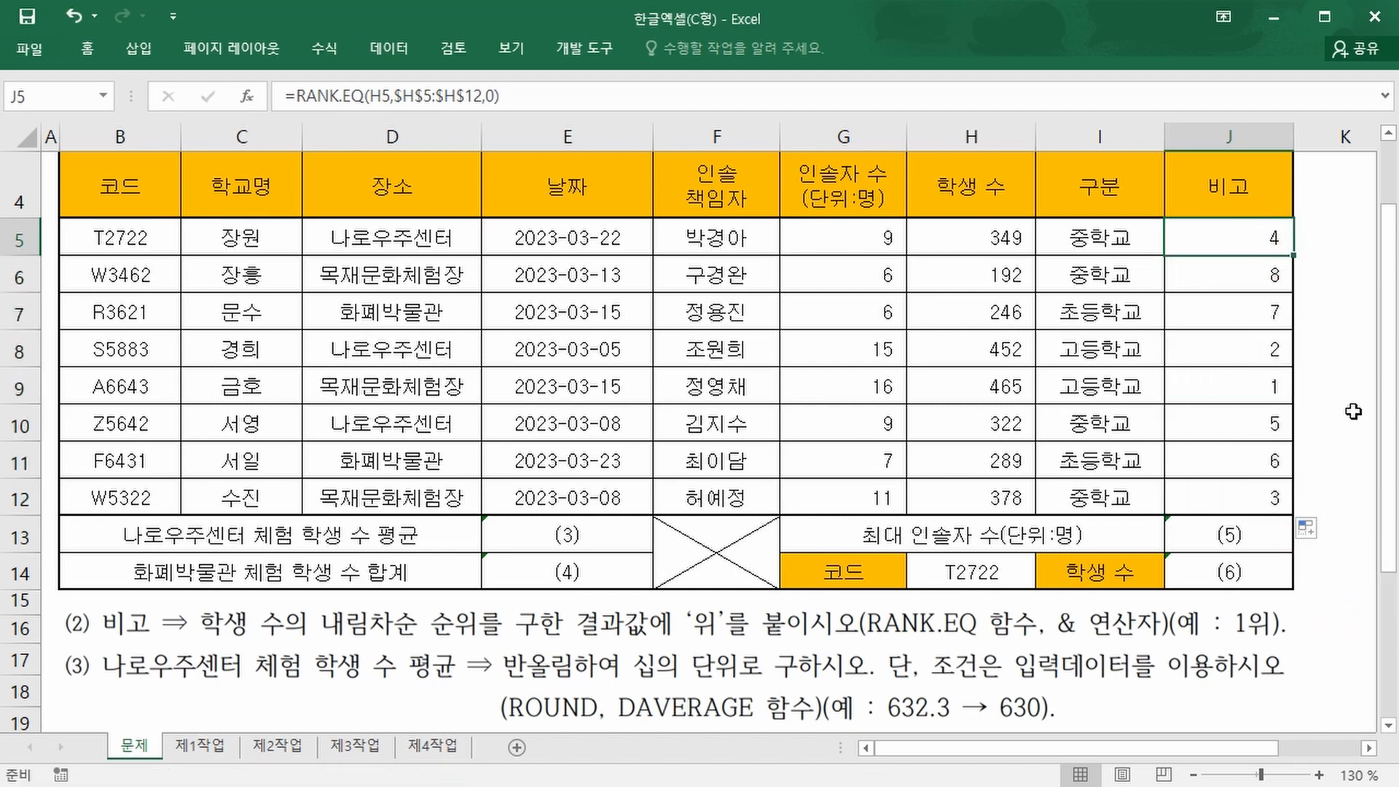
key(F2)
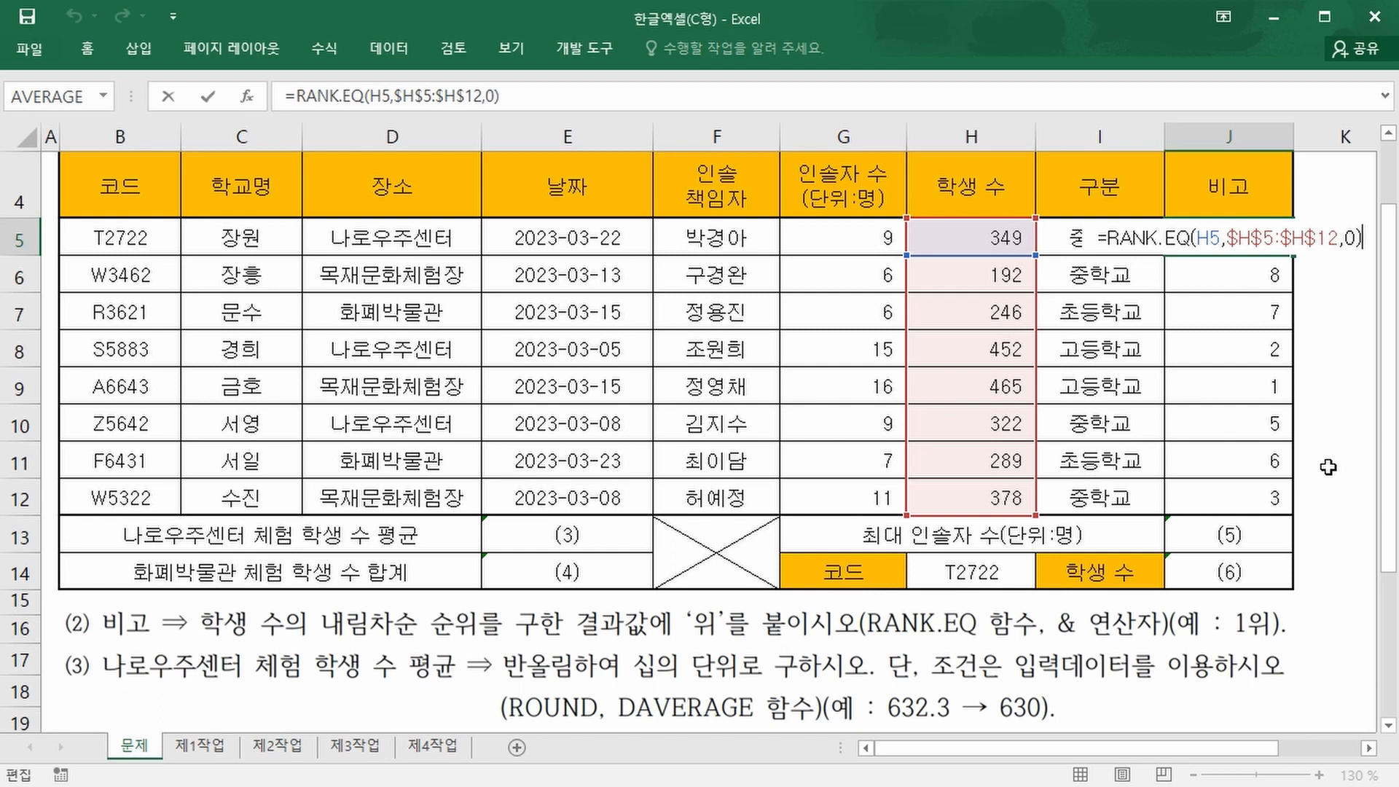
text(&"d)
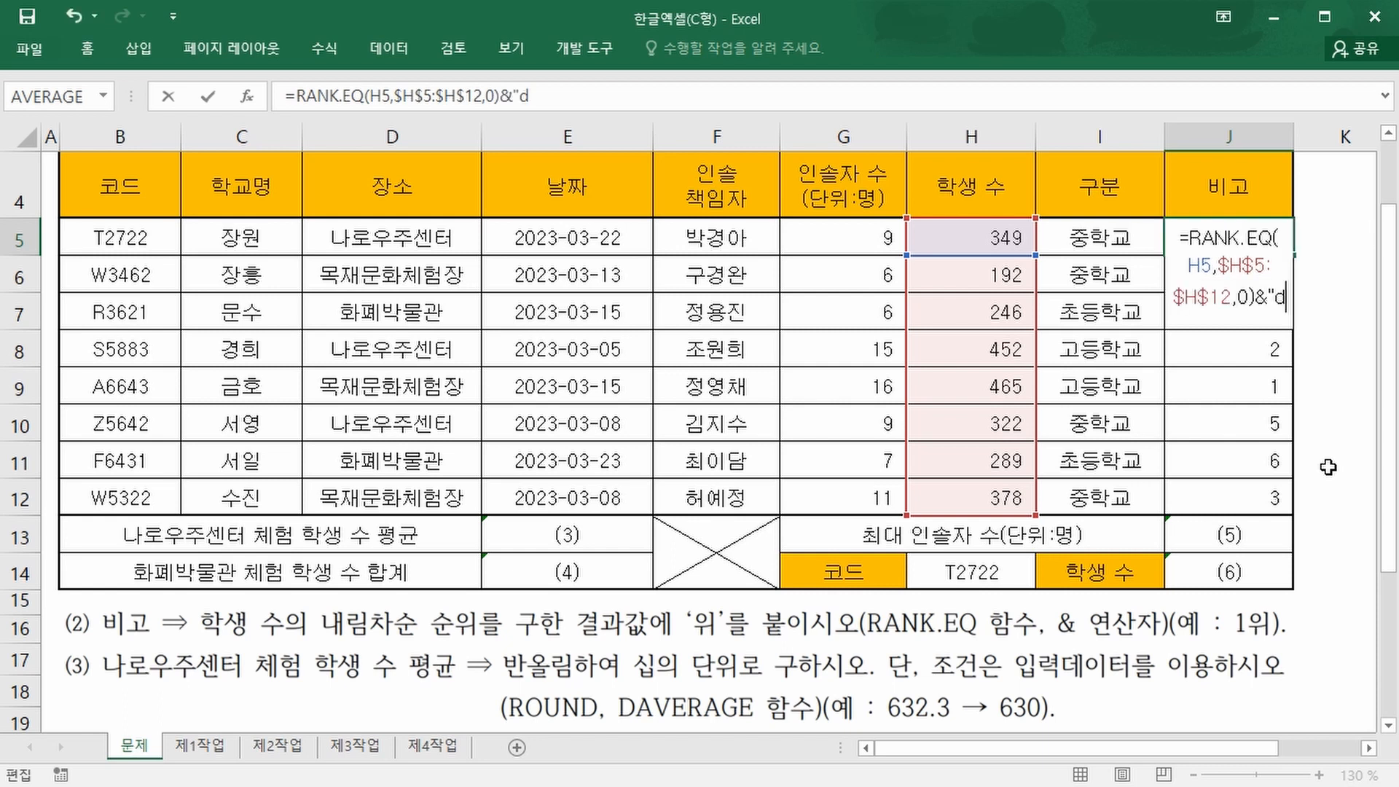
key(BackSpace)
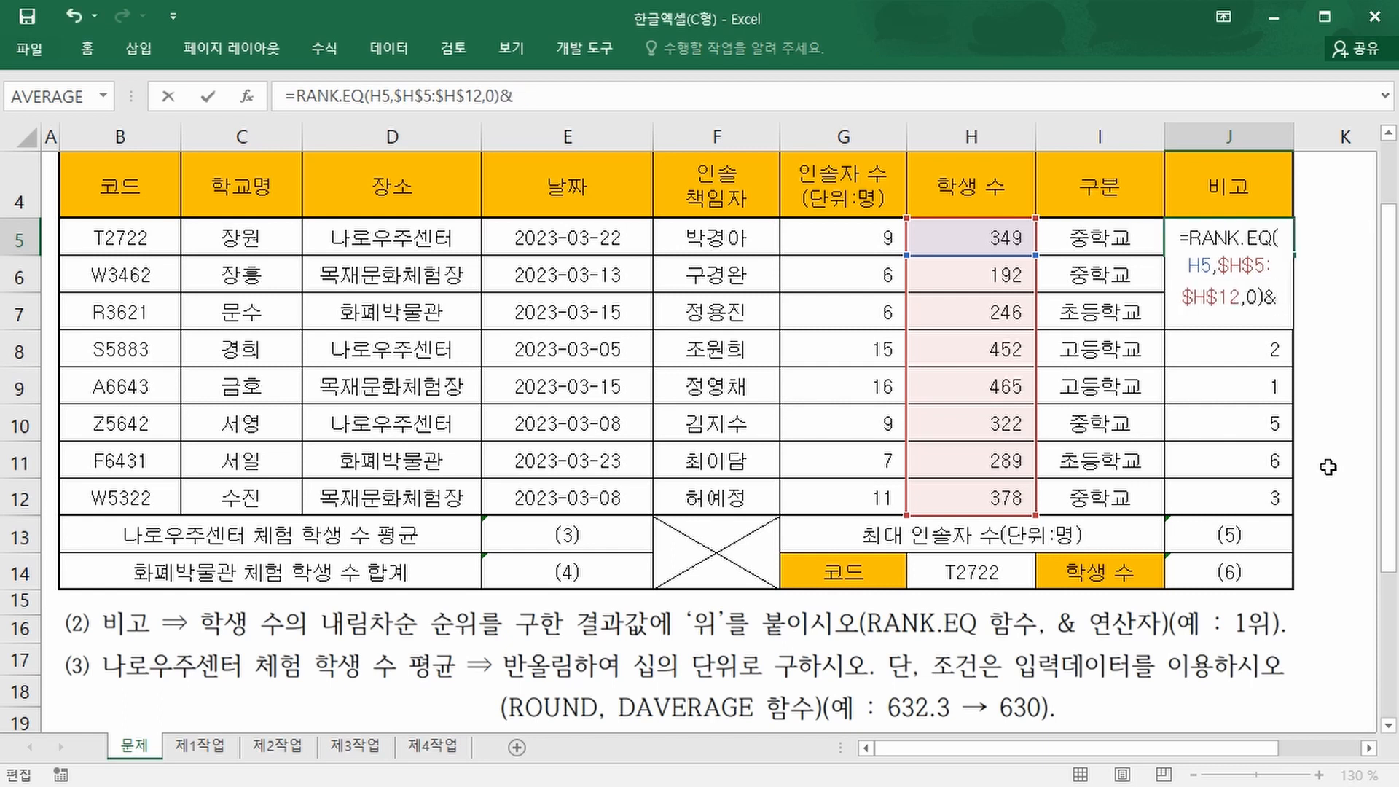
text("위")
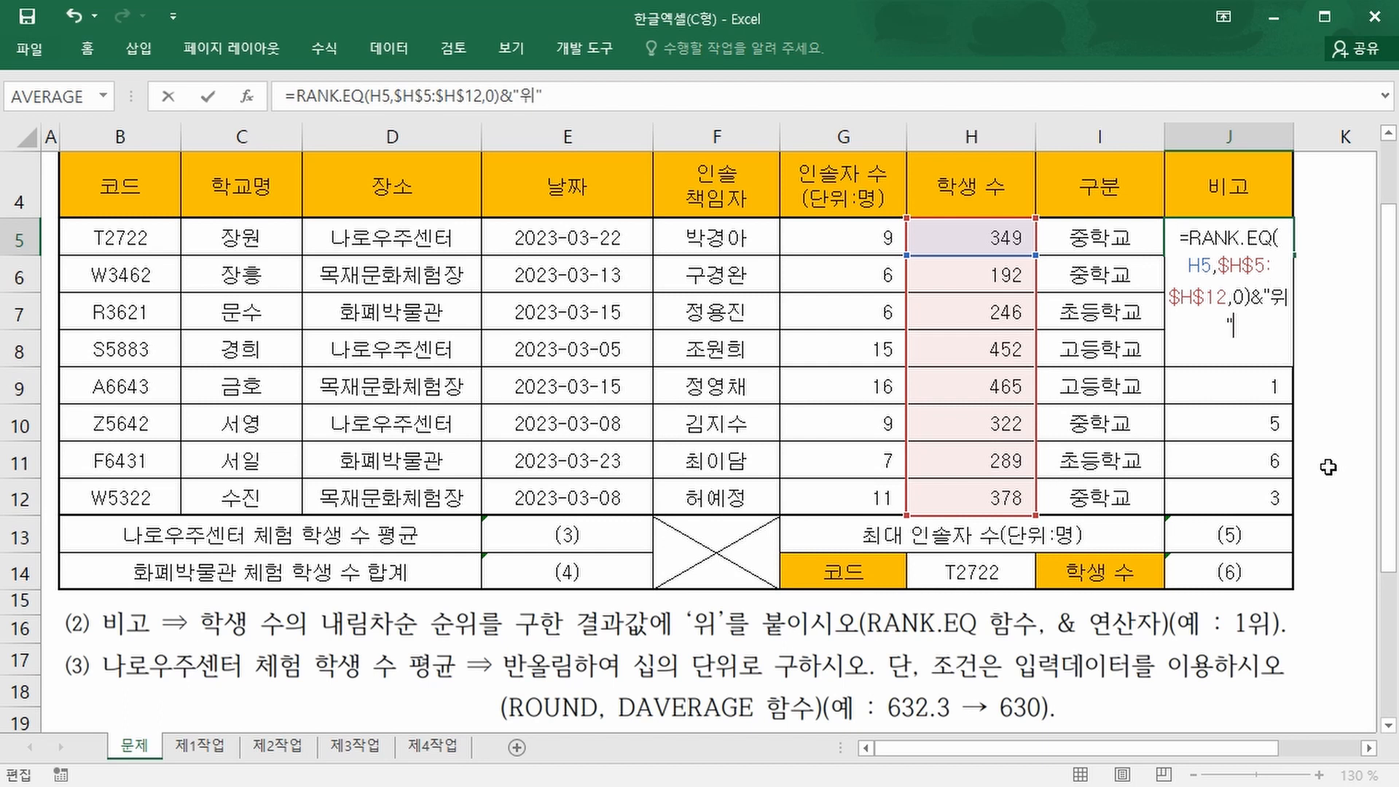
key(Return)
Fill the 비고 formula with the "위" suffix from J5 down to J12
click(1265, 250)
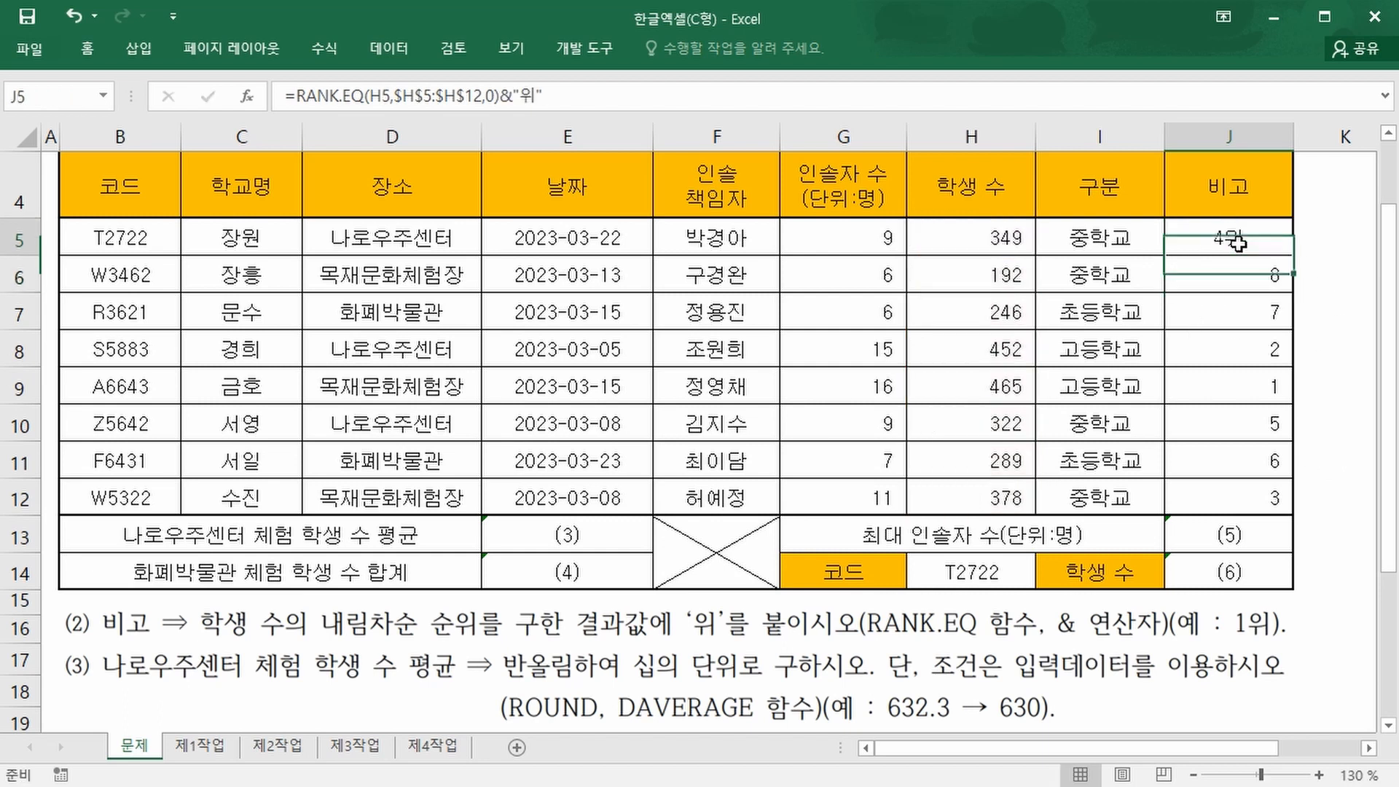
drag(1297, 255, 1297, 515)
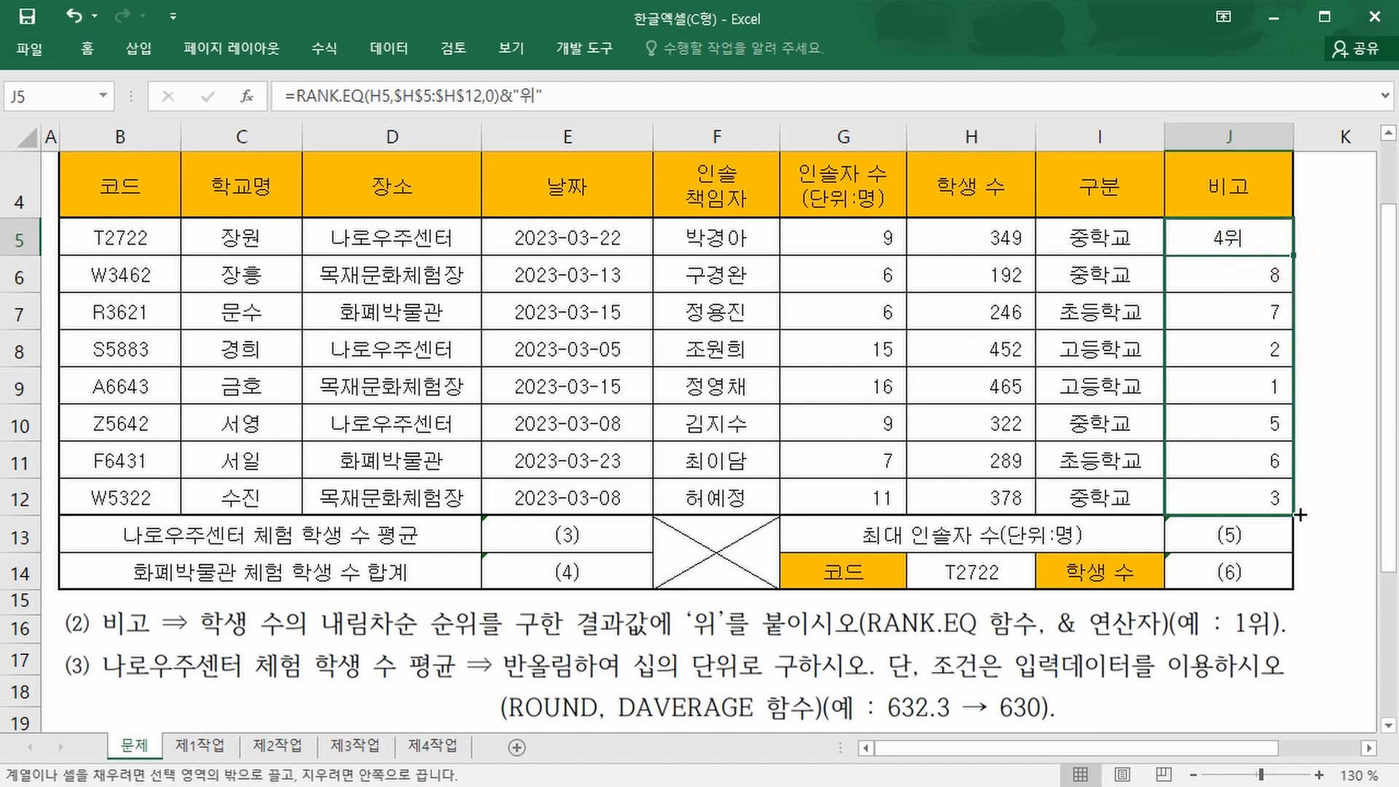
click(368, 692)
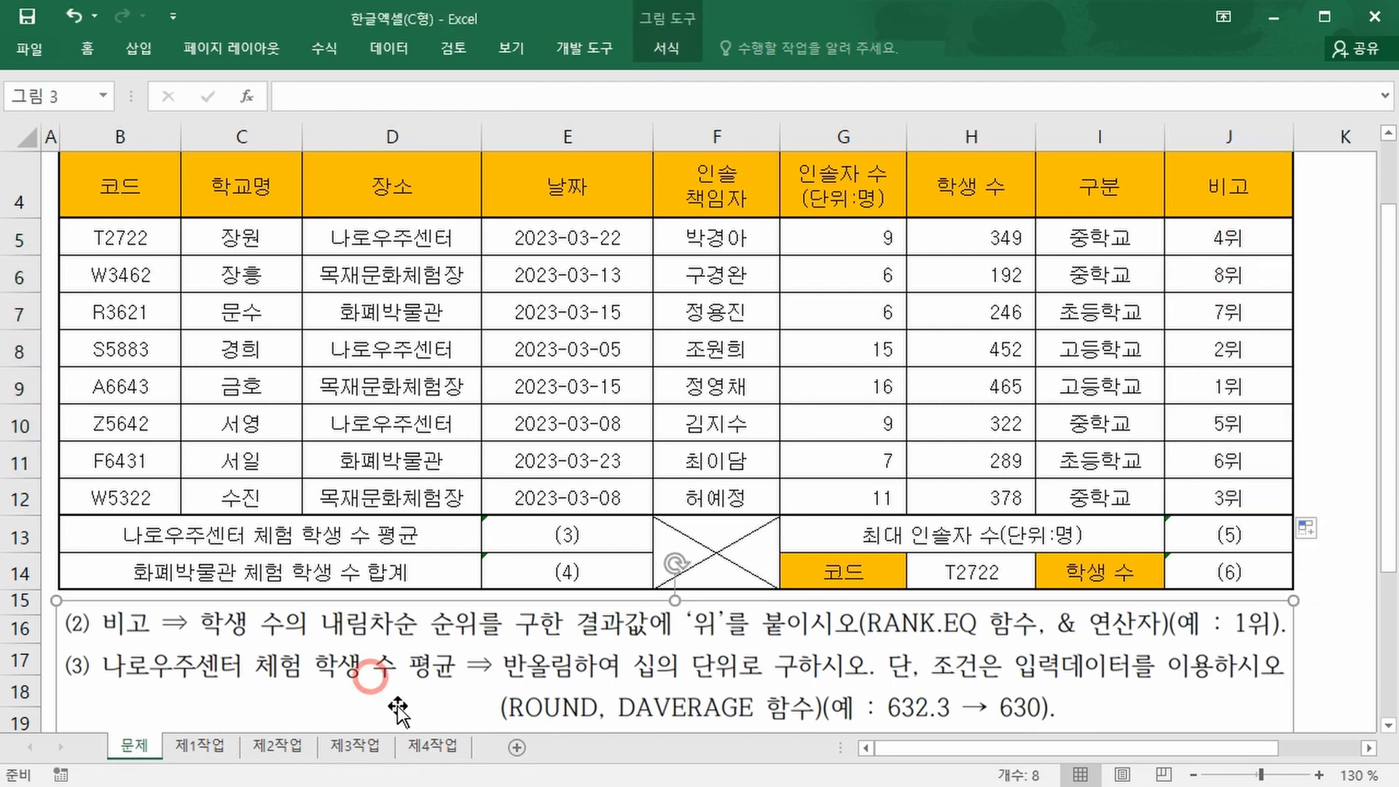
Examine problem (3) for cell E13: the required functions, the data table, the 학생 수 field and the 장소 condition
click(564, 536)
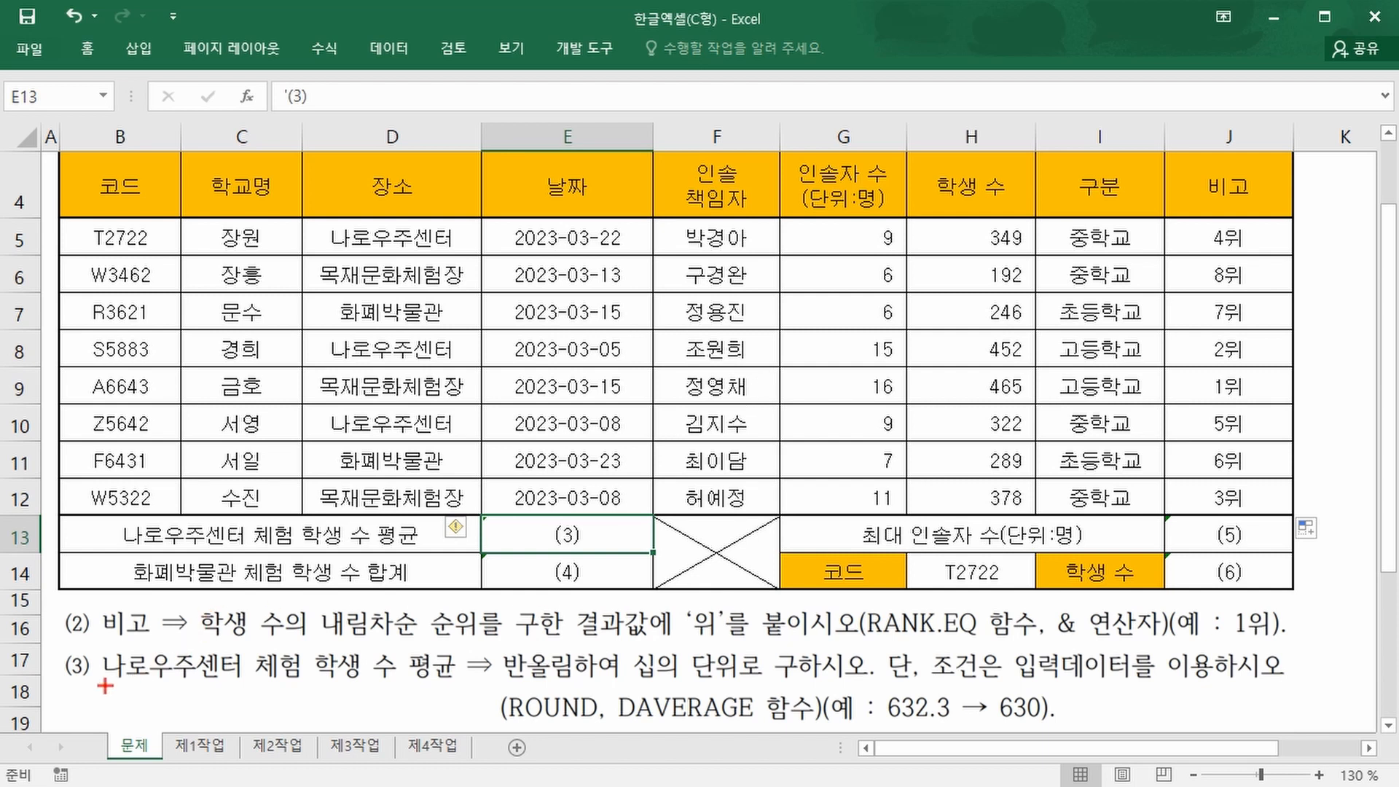
drag(107, 684, 467, 686)
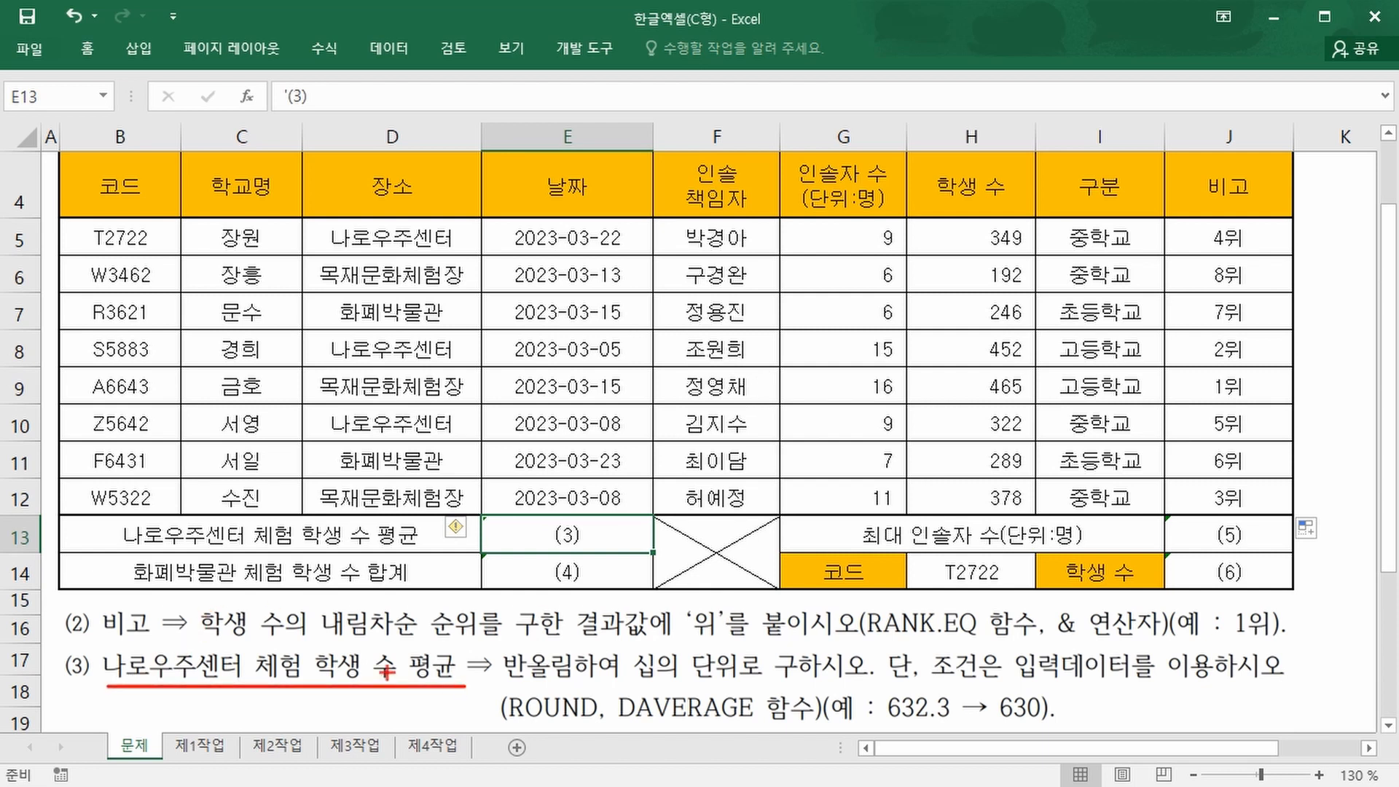
mouse_move(398, 644)
mouse_down()
mouse_move(446, 696)
mouse_move(464, 690)
mouse_up()
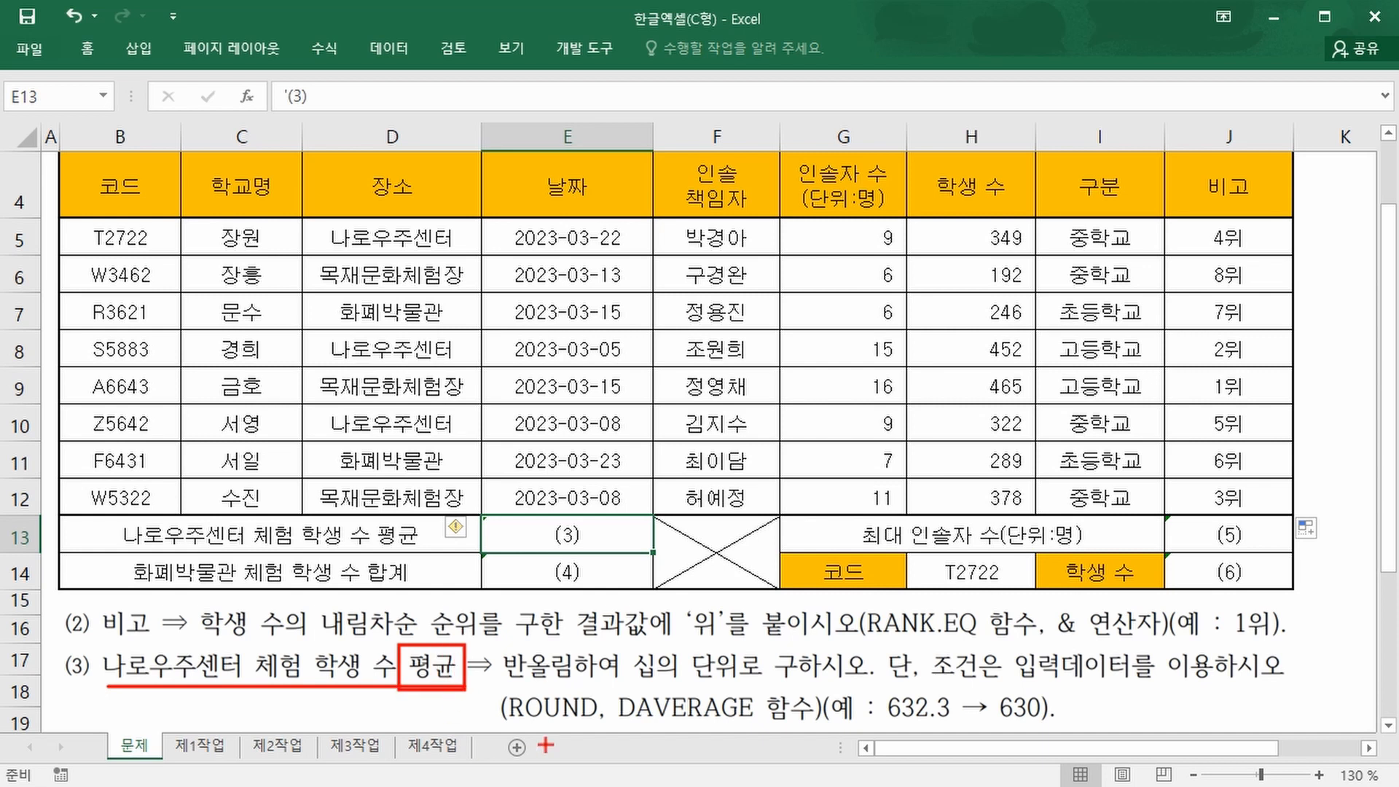
drag(887, 681, 1132, 683)
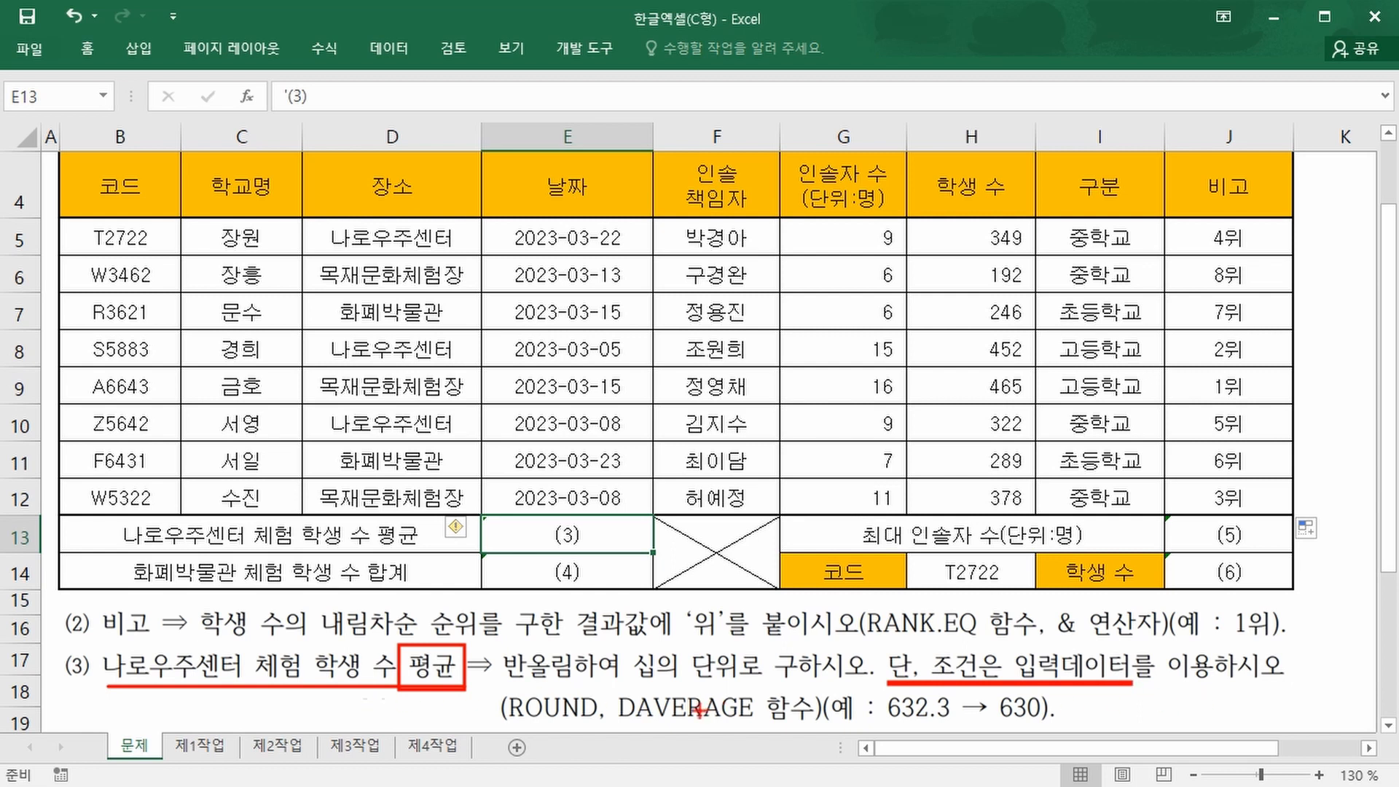
drag(615, 720, 817, 720)
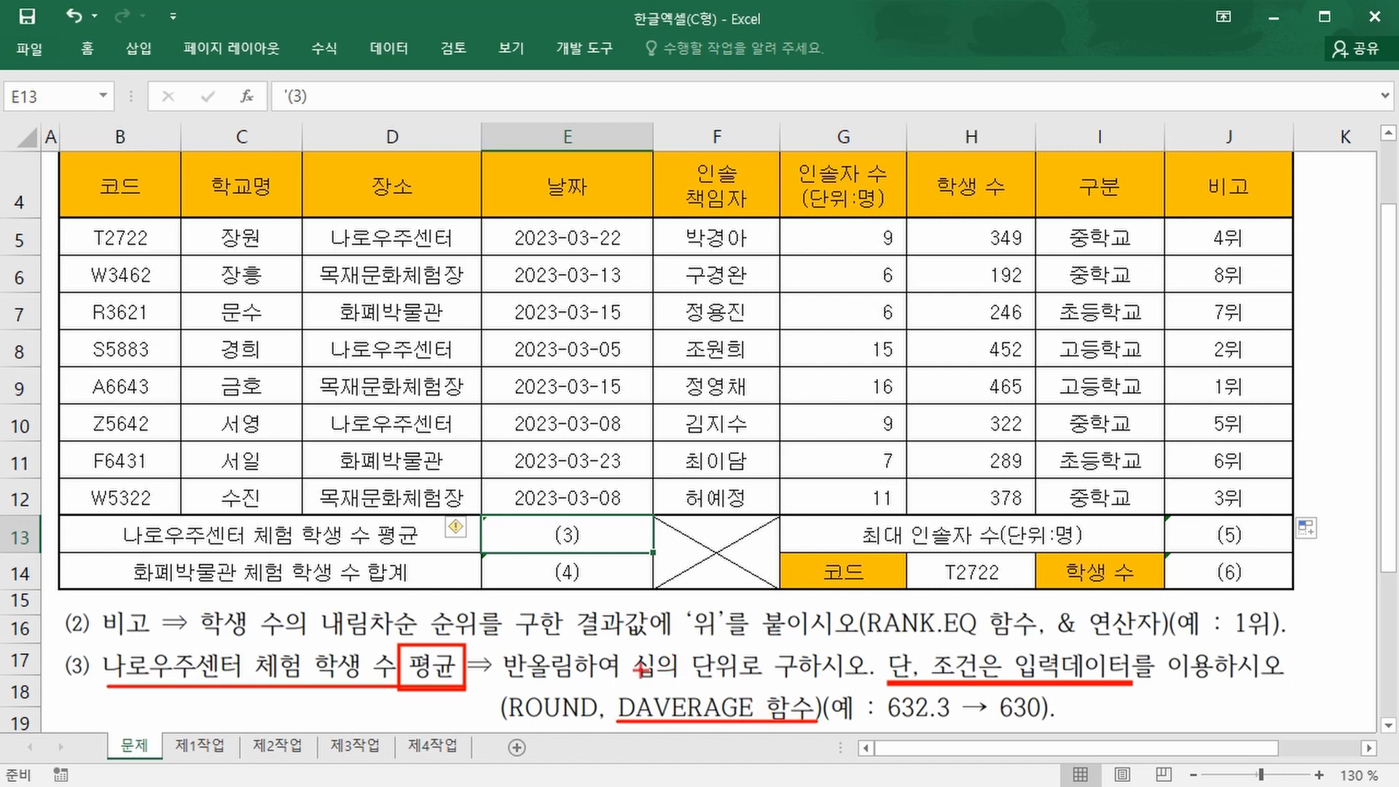
drag(609, 683, 640, 731)
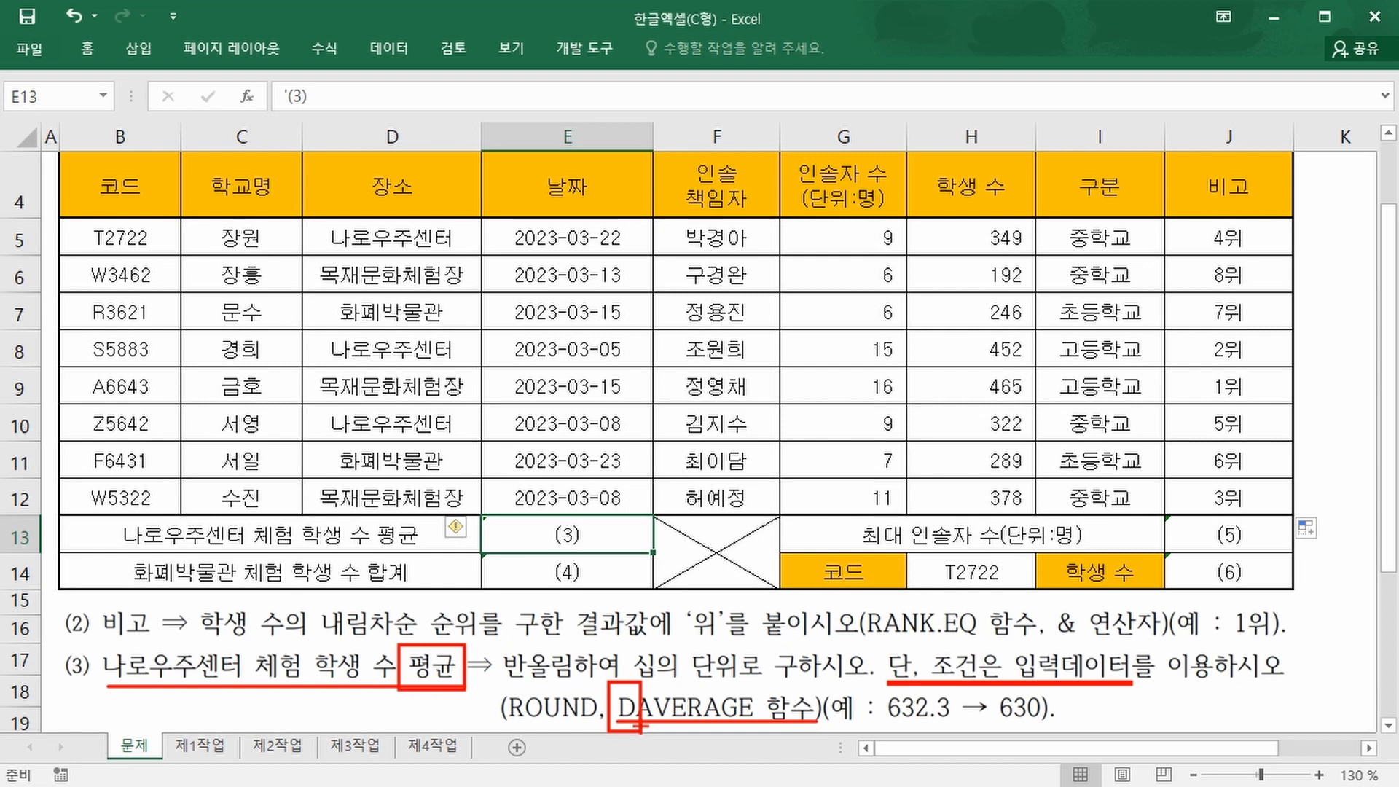
drag(62, 151, 1291, 514)
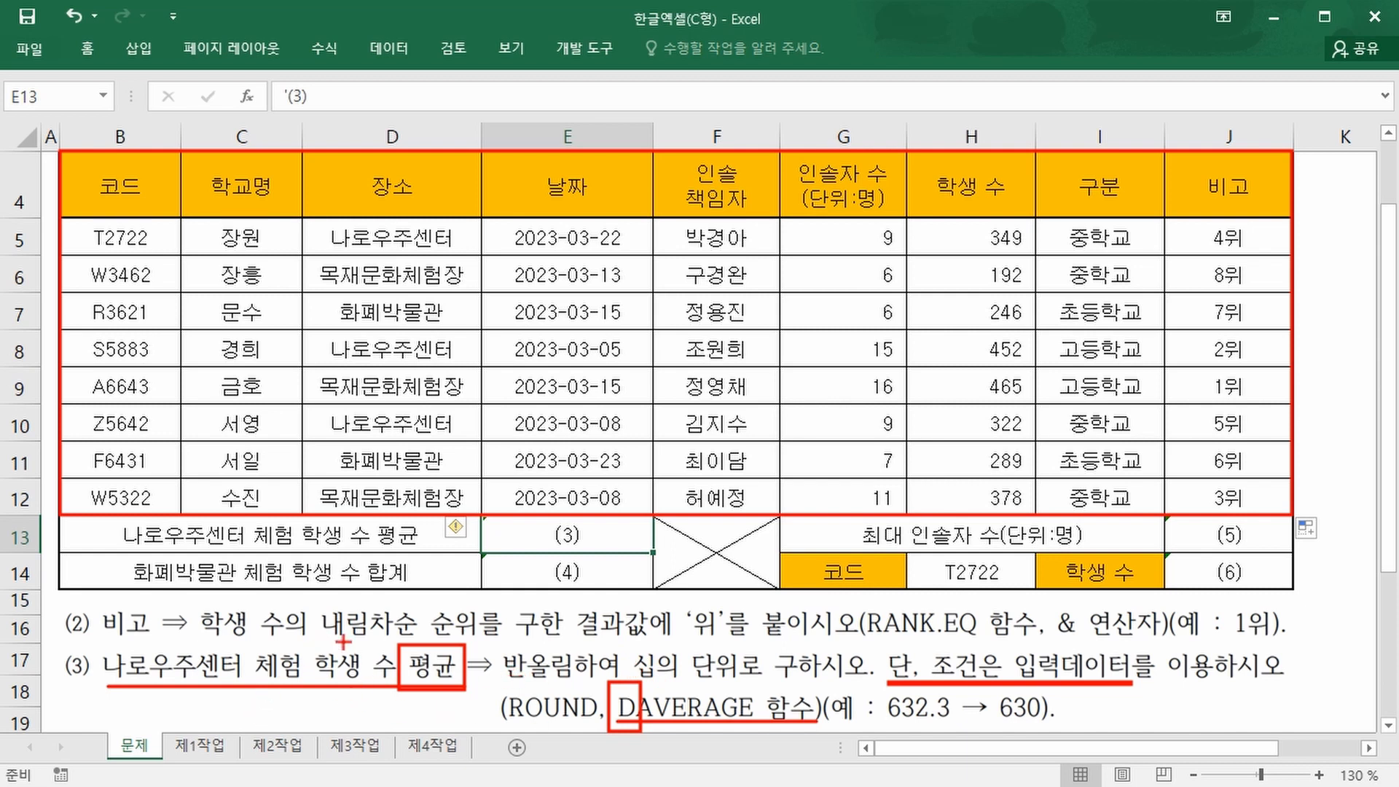
mouse_move(301, 645)
mouse_down()
mouse_move(444, 696)
mouse_move(471, 692)
mouse_up()
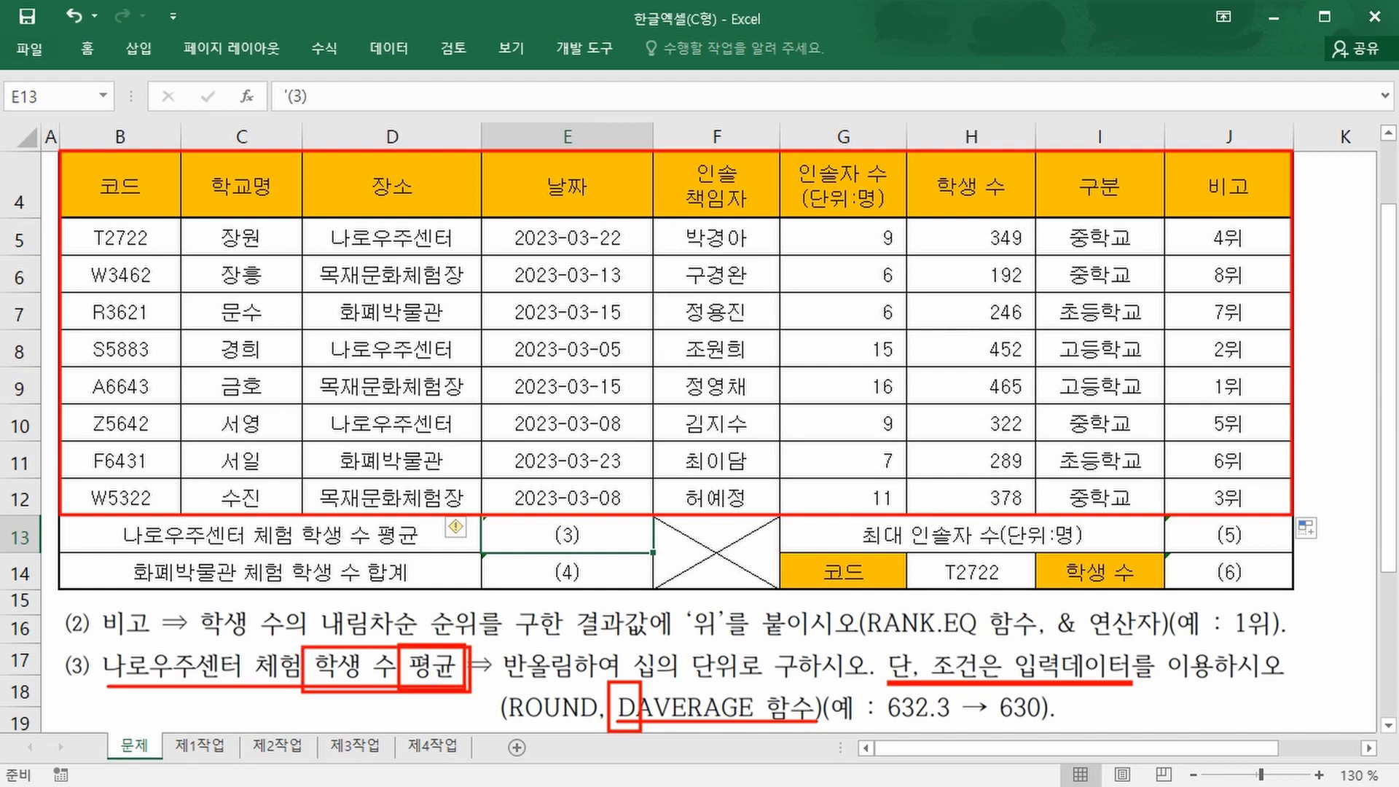
mouse_move(926, 164)
mouse_down()
mouse_move(987, 209)
mouse_move(1015, 165)
mouse_up()
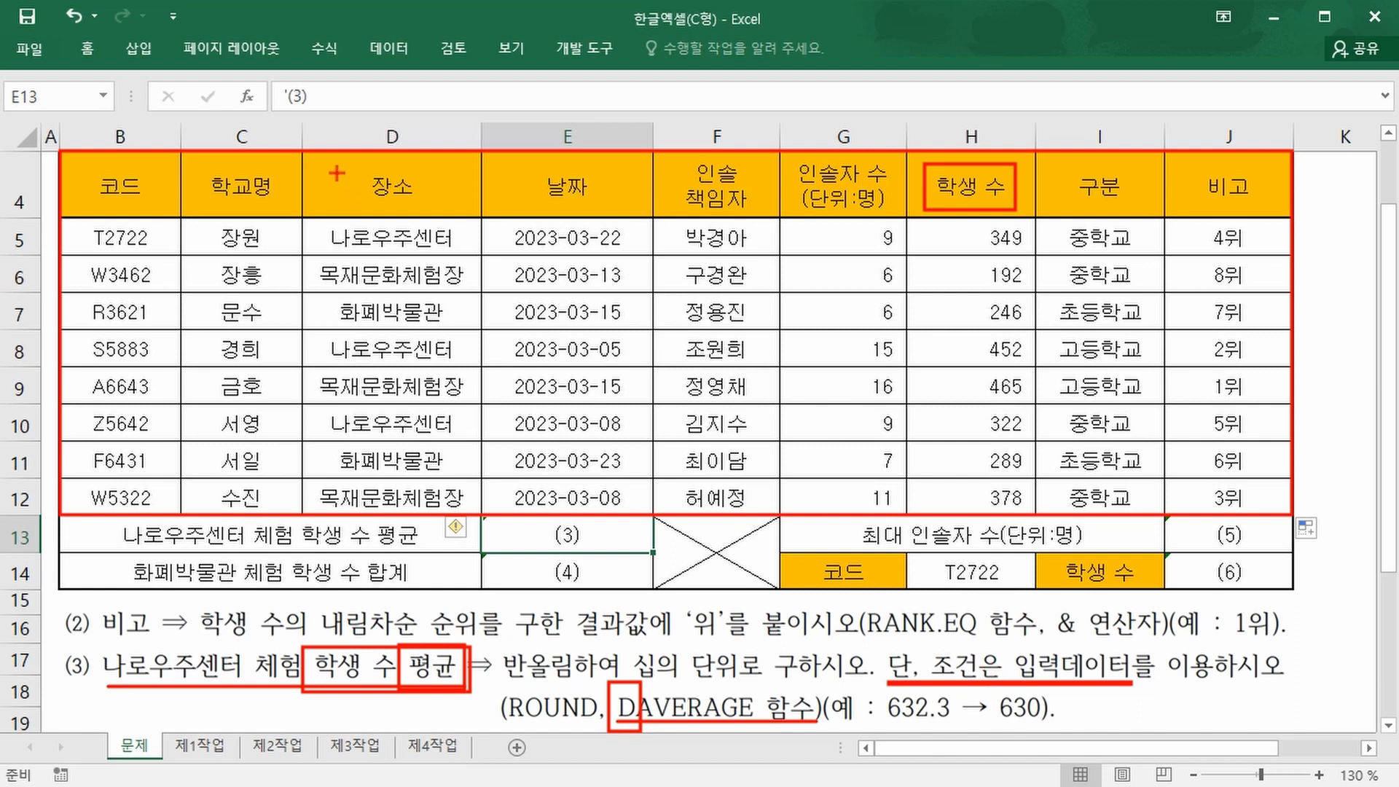
drag(320, 169, 463, 250)
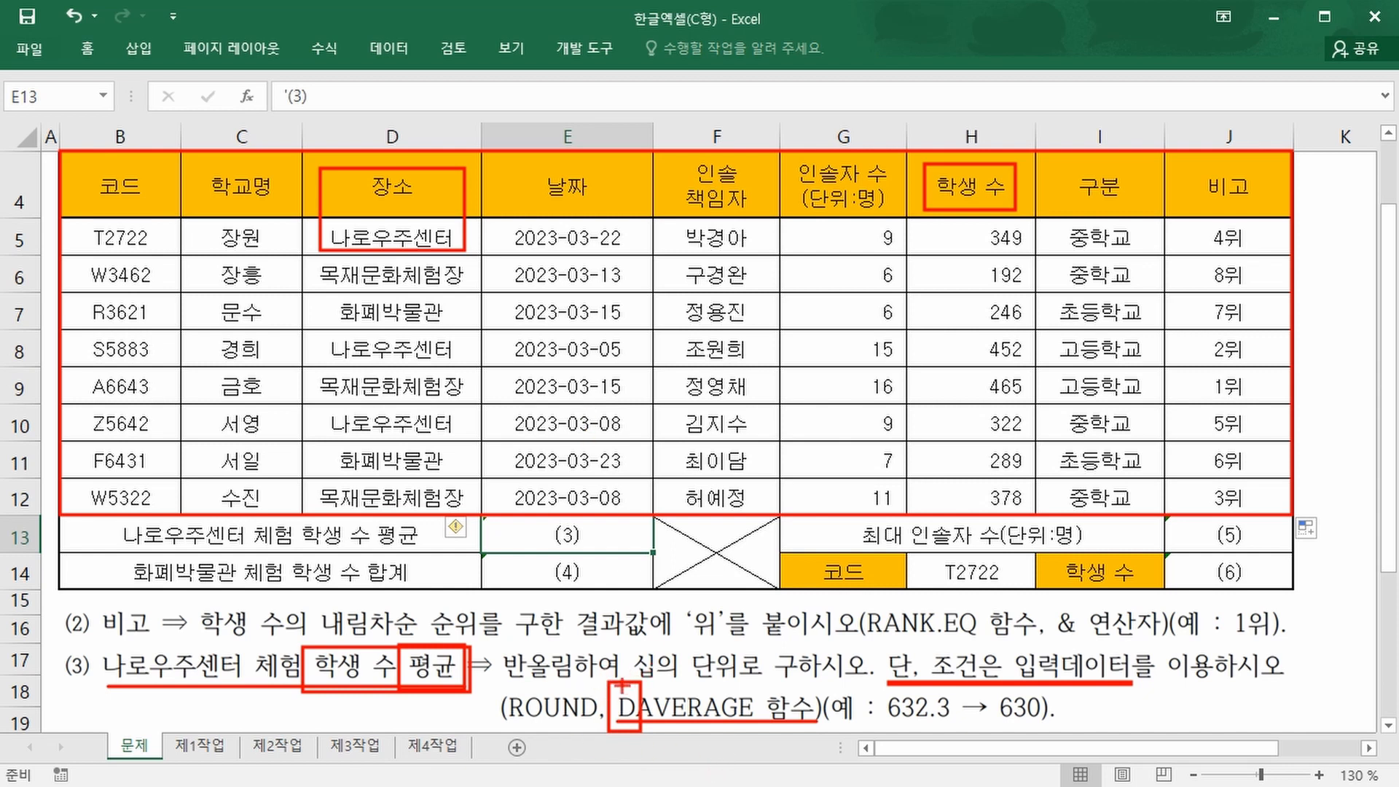
Enter a DAVERAGE formula in E13 with database B4:J12, field H4 and criteria D4:D5
right_click(467, 429)
click(573, 527)
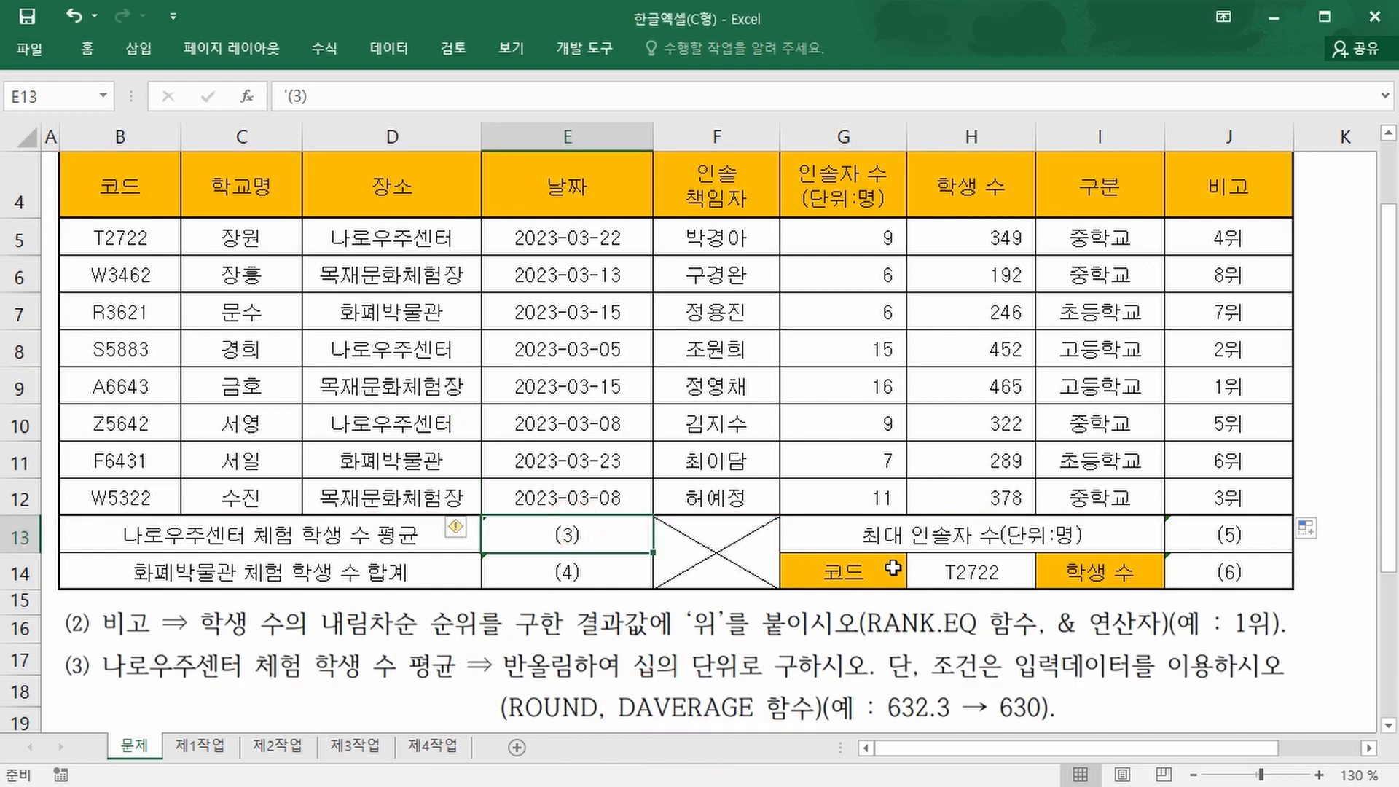
text(=)
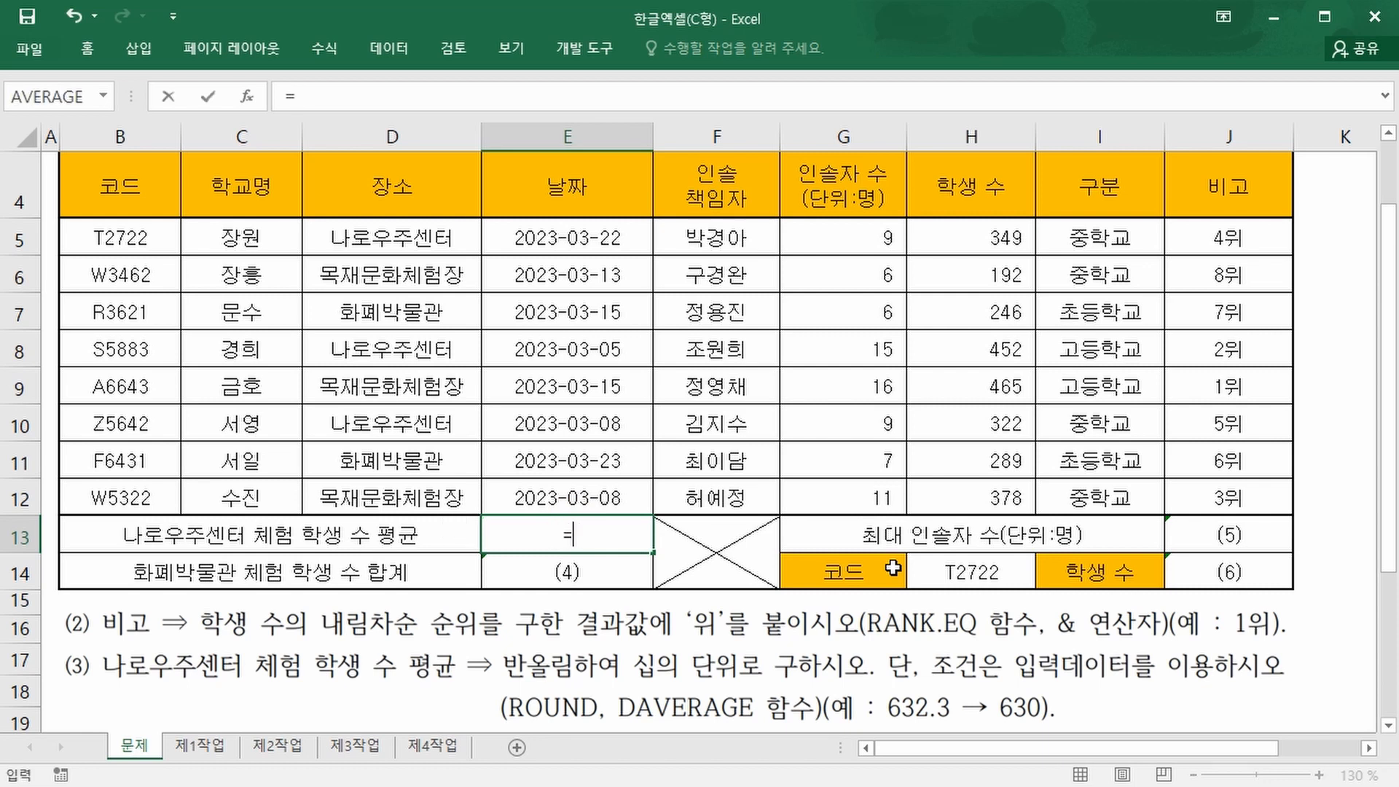
text(dav)
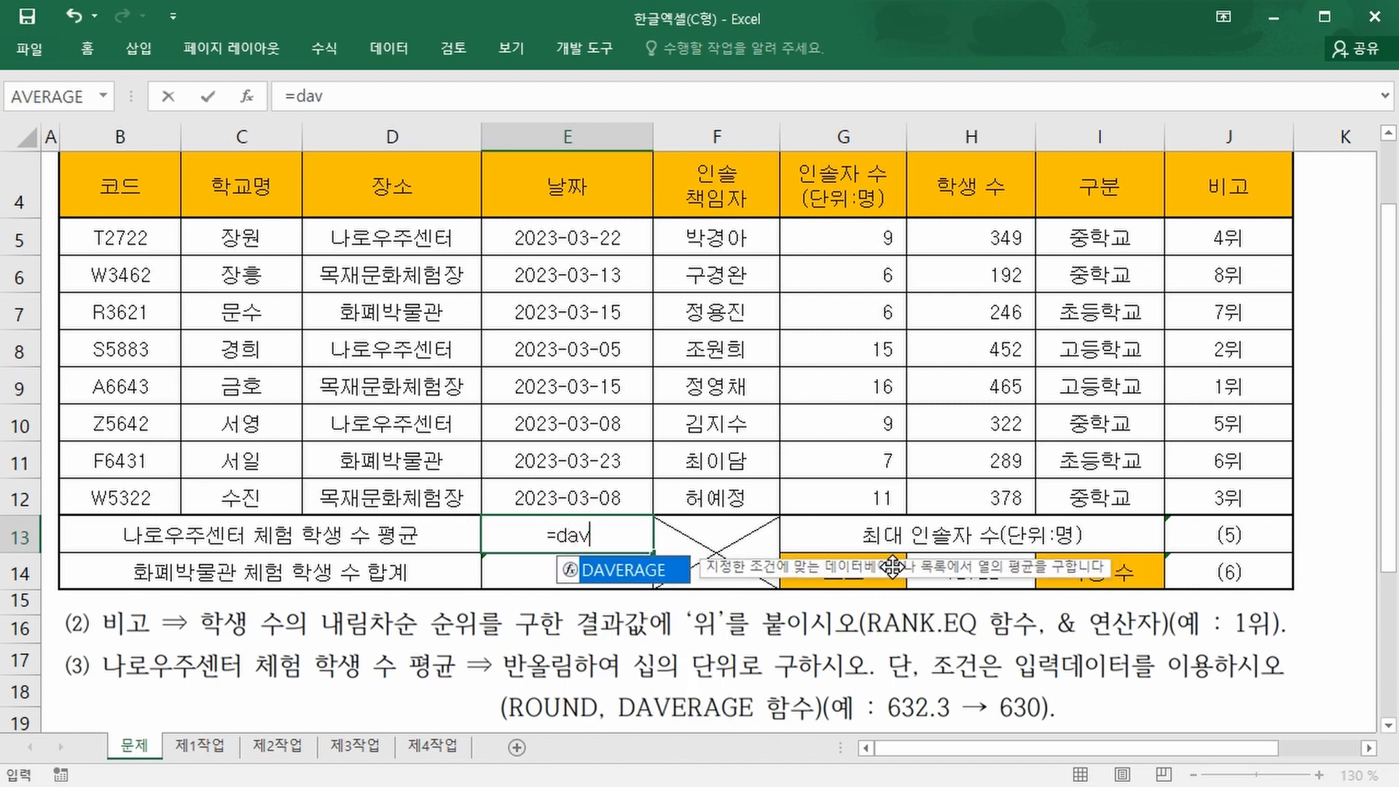
key(Tab)
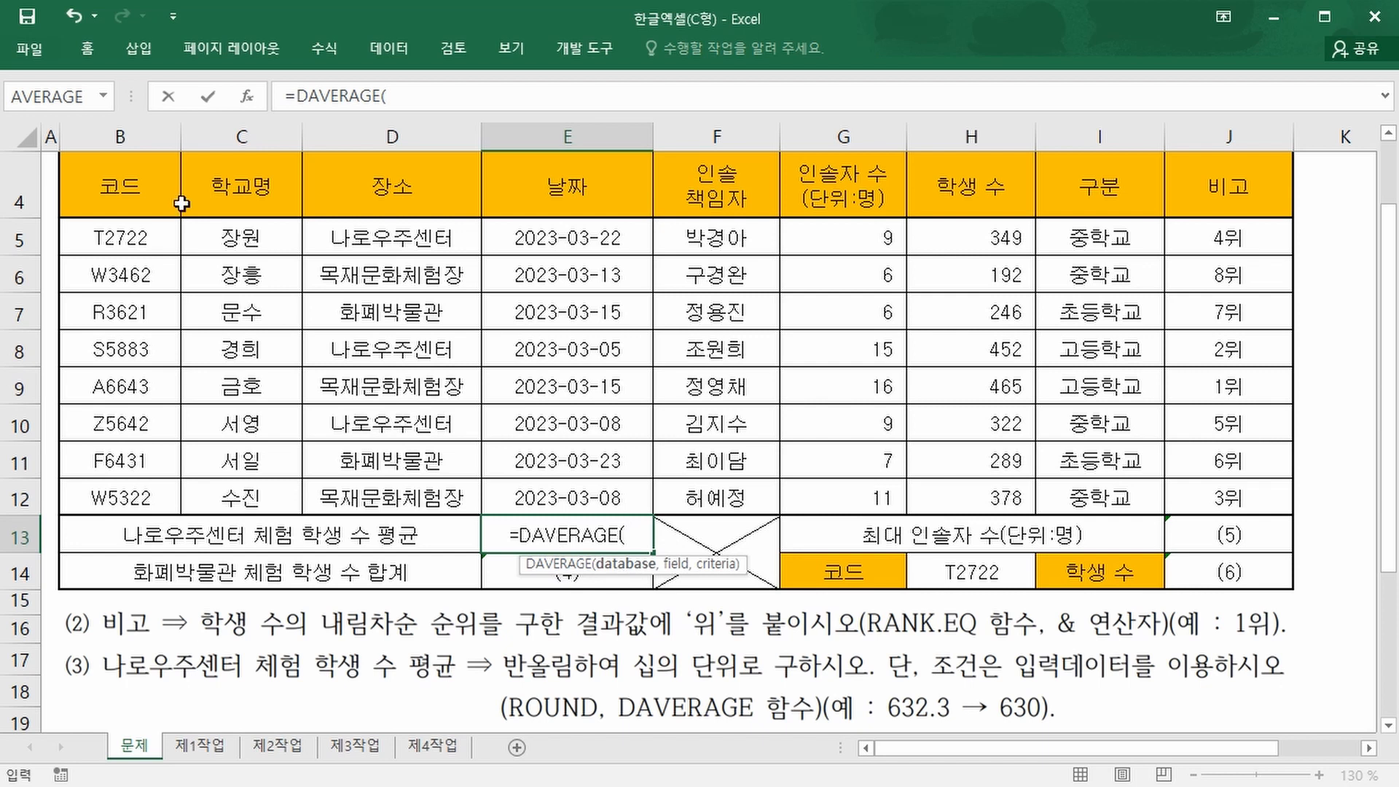
drag(182, 204, 1212, 492)
text(,)
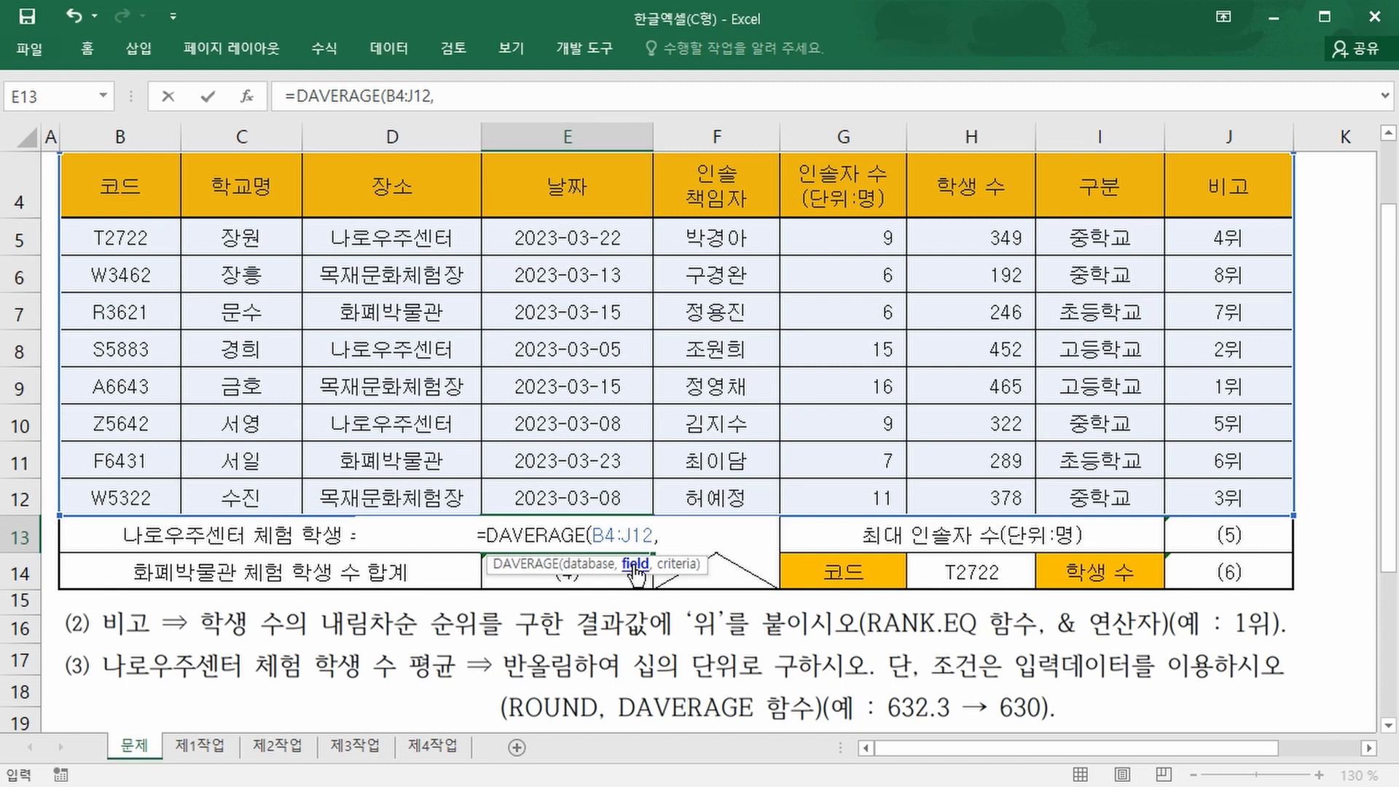
drag(676, 519, 953, 209)
click(965, 188)
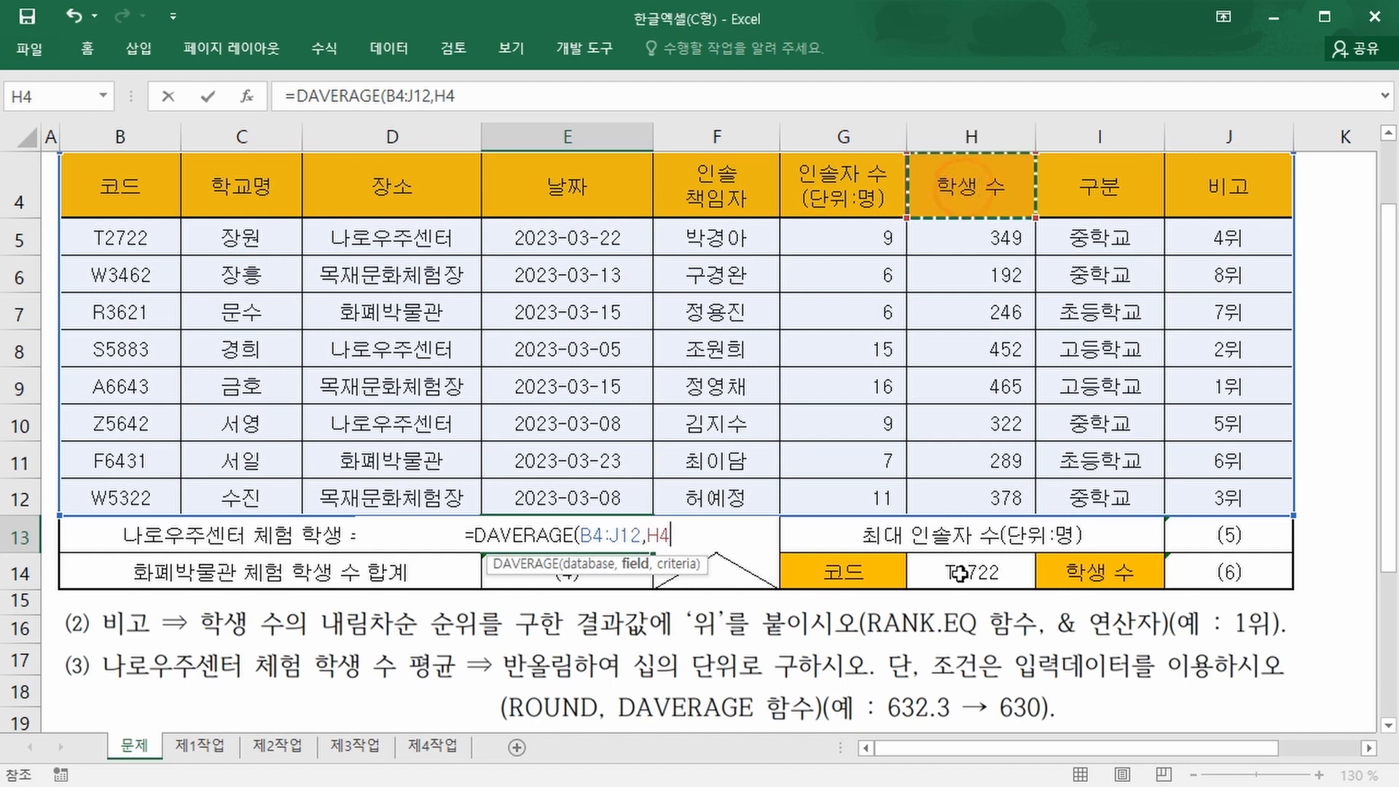
text(,)
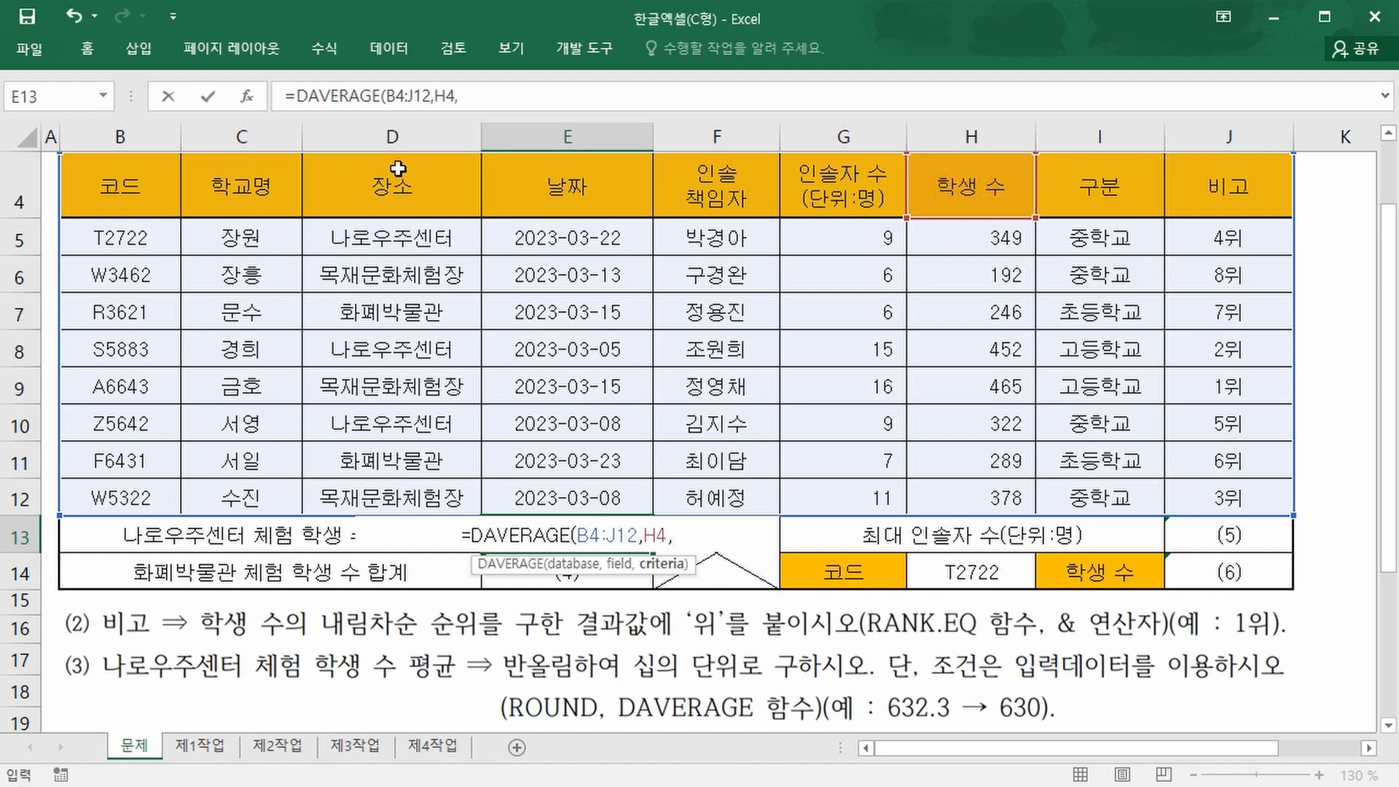
drag(398, 168, 397, 240)
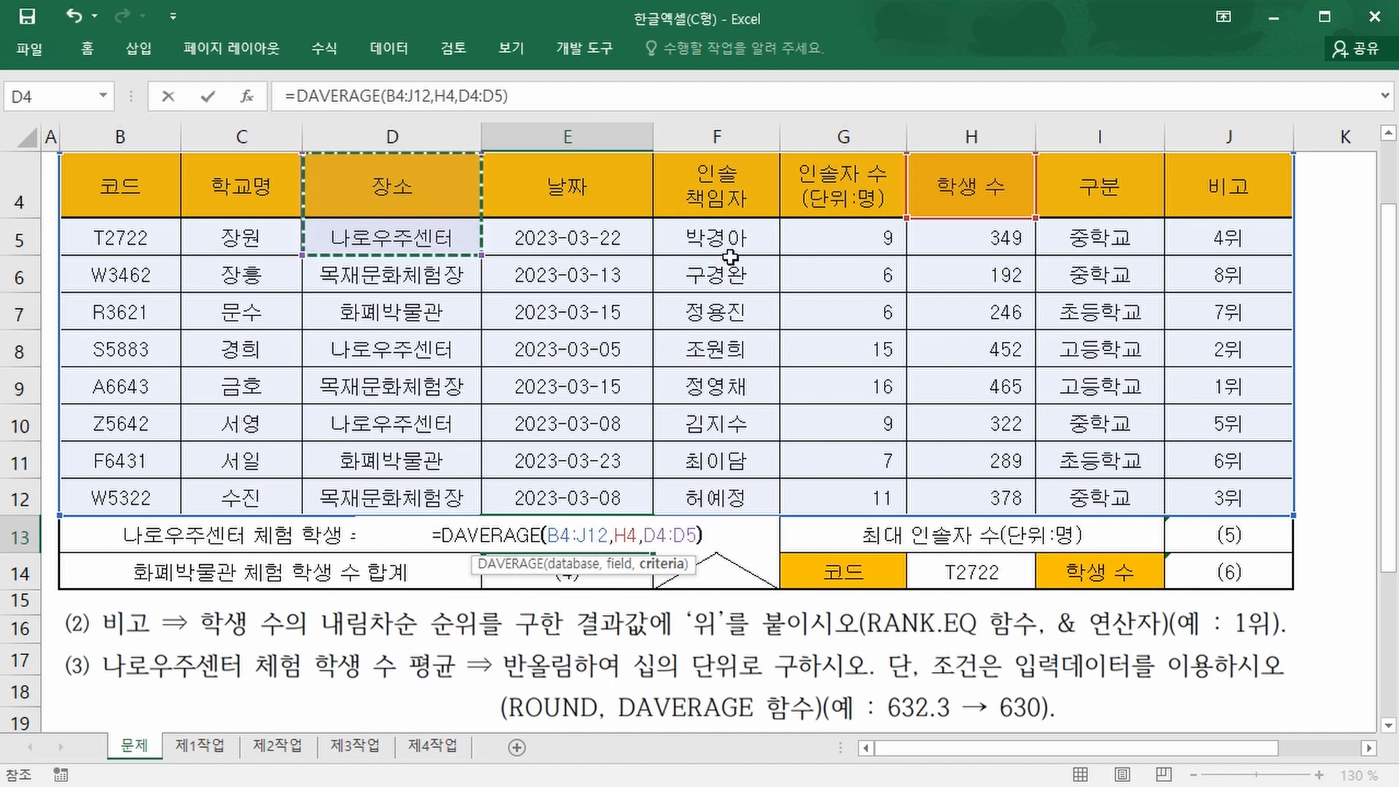
key(Return)
key(Up)
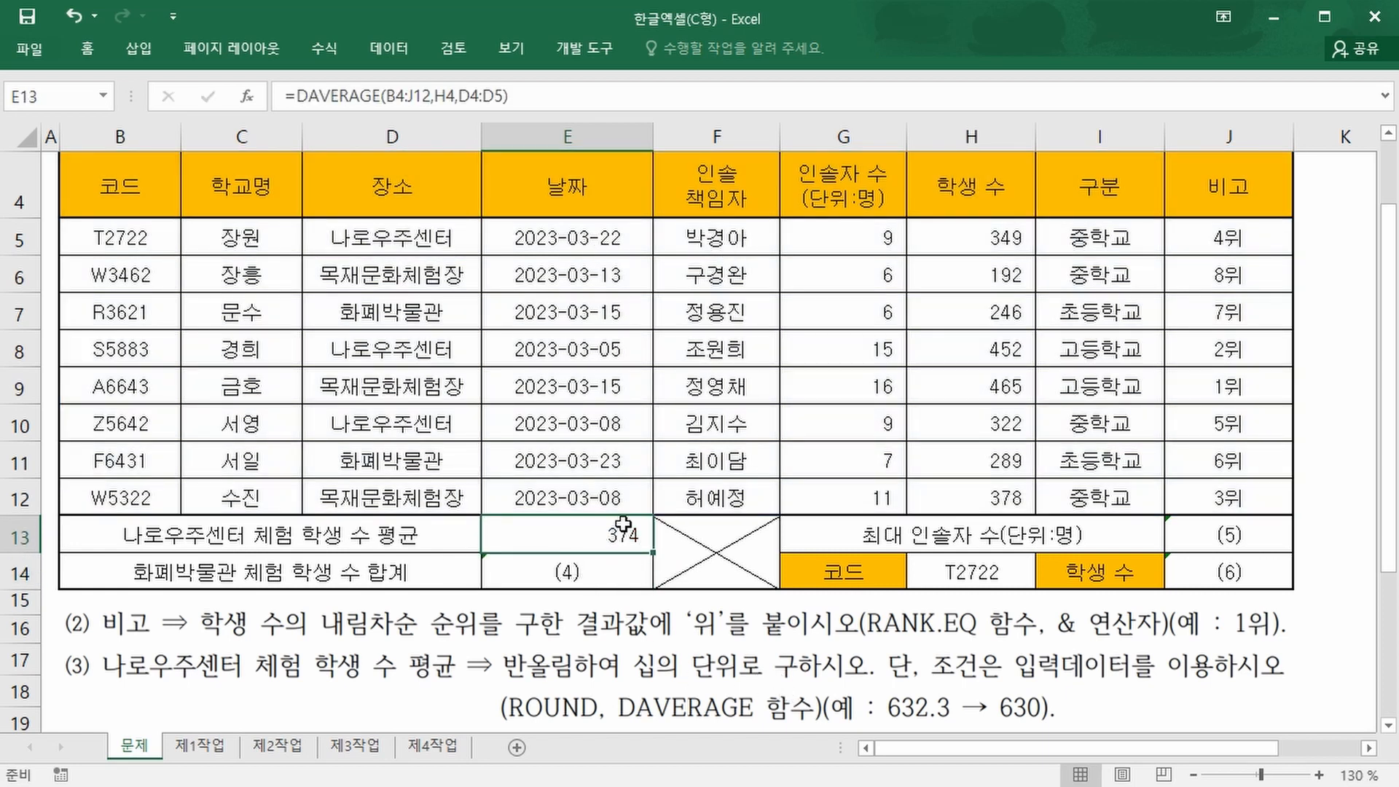
Show the average in E13 with two decimal places
click(87, 48)
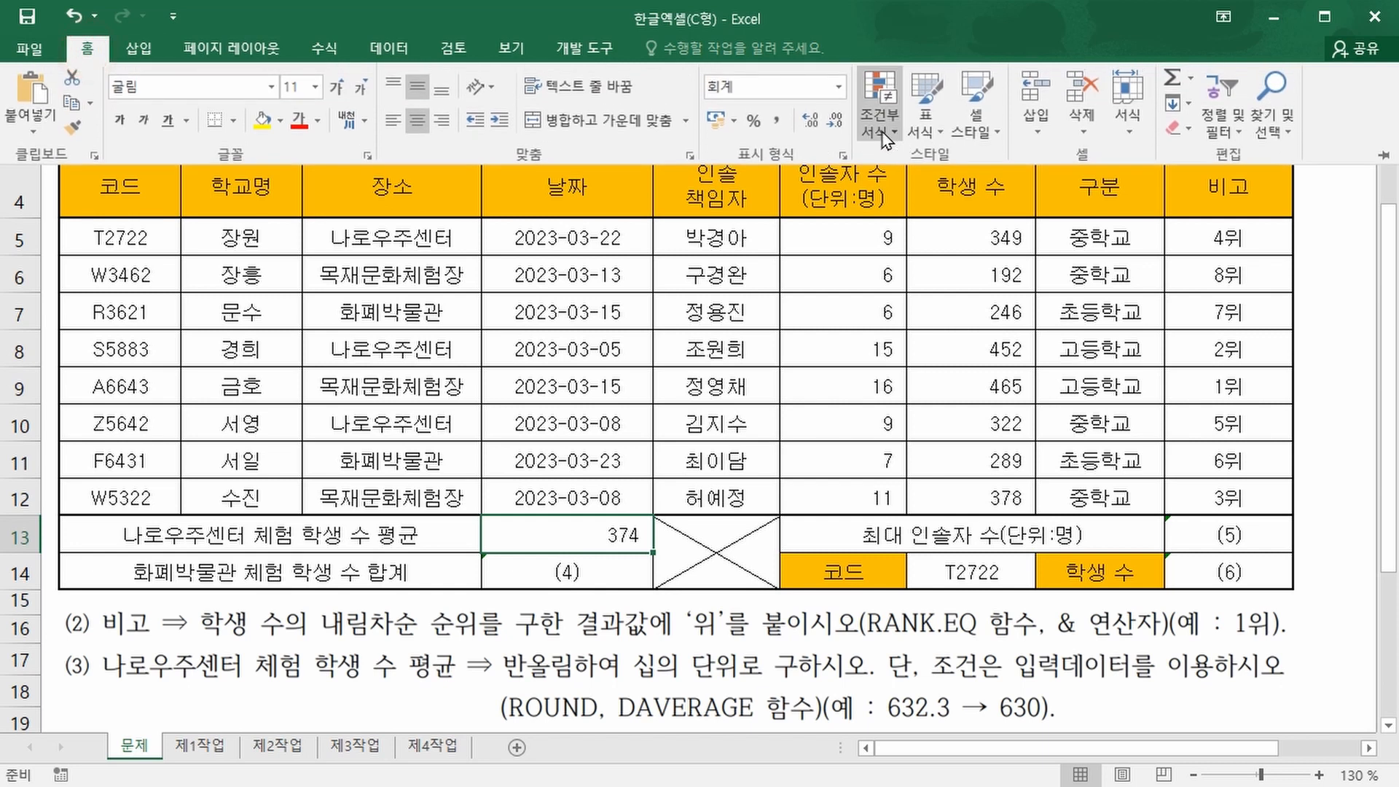
click(810, 122)
click(811, 122)
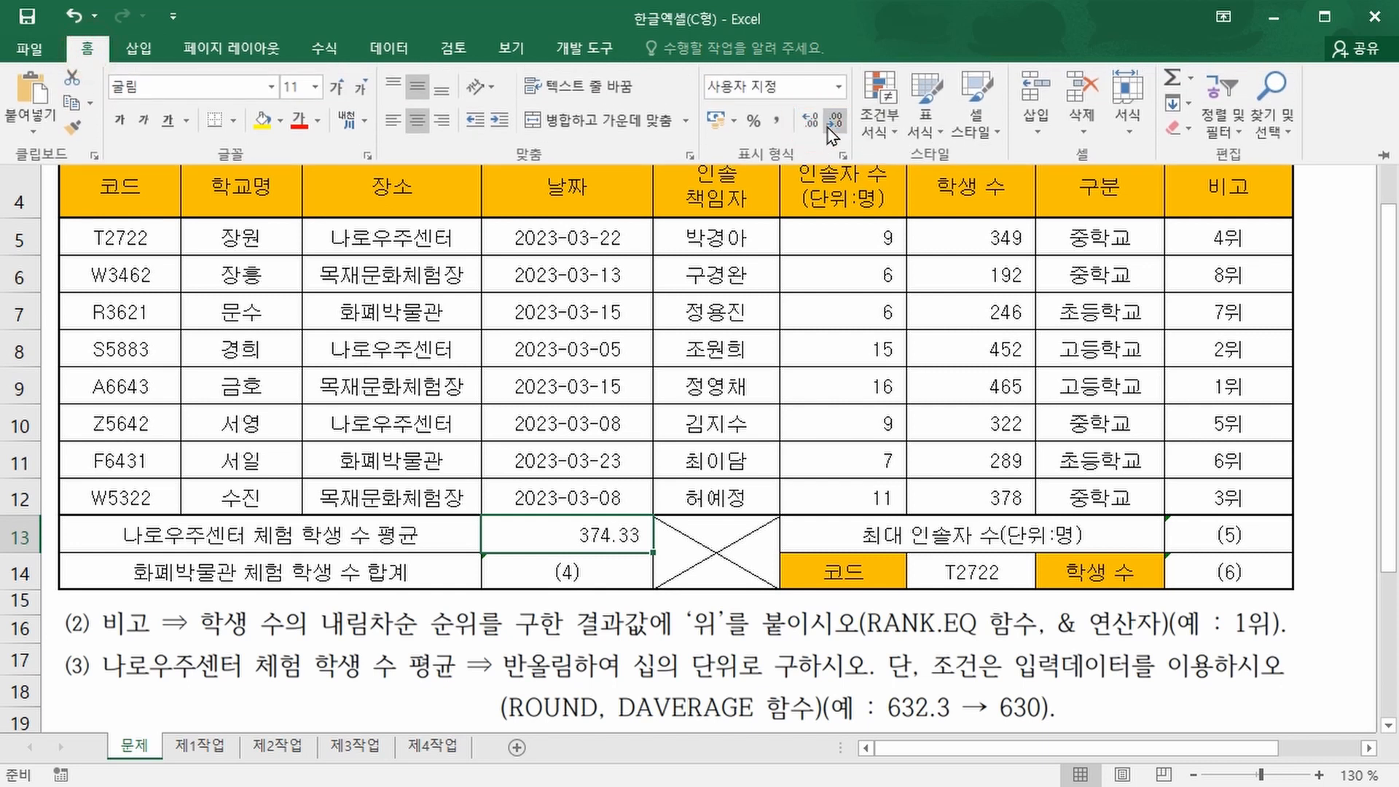
Examine problem (3)'s instruction on rounding to the tens place and its example 632.3 → 630
click(616, 696)
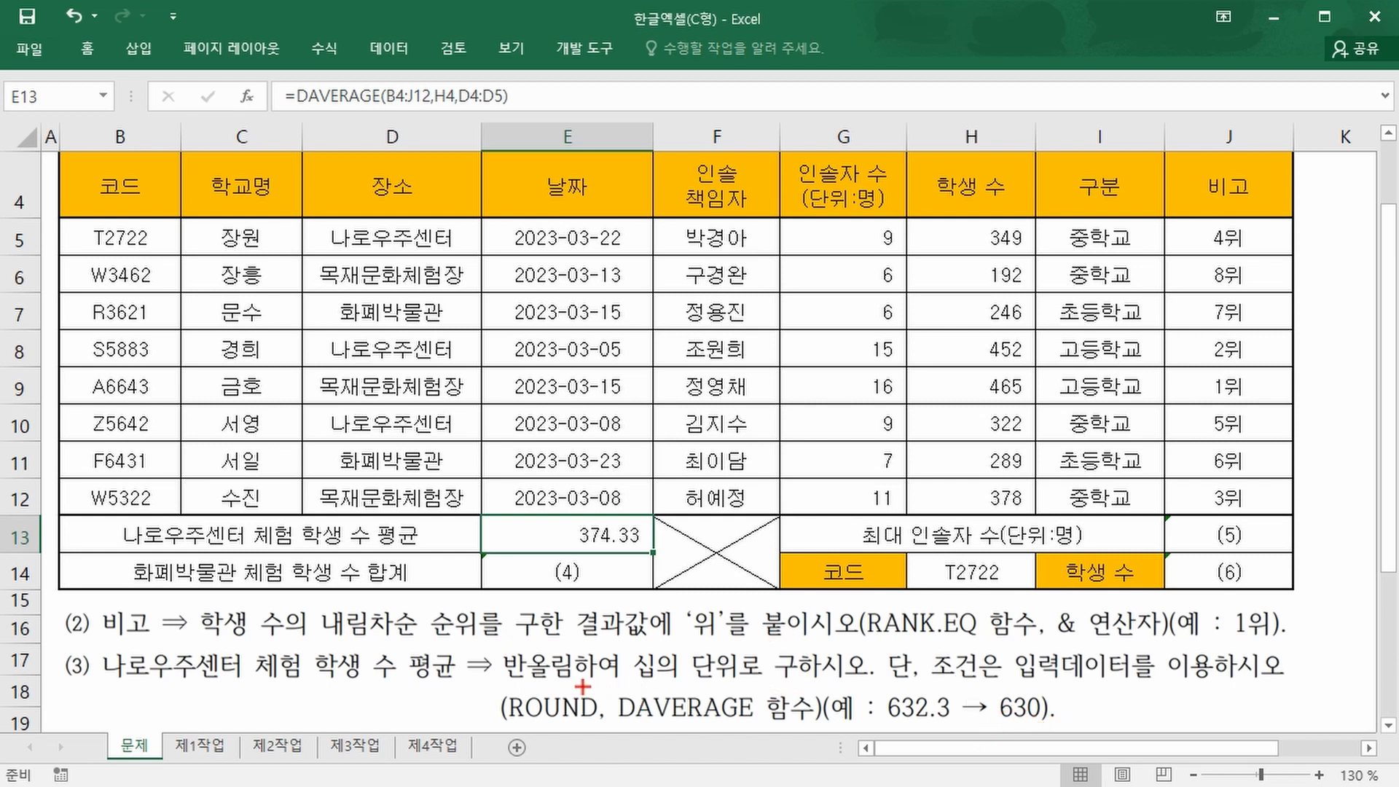
drag(508, 685, 879, 683)
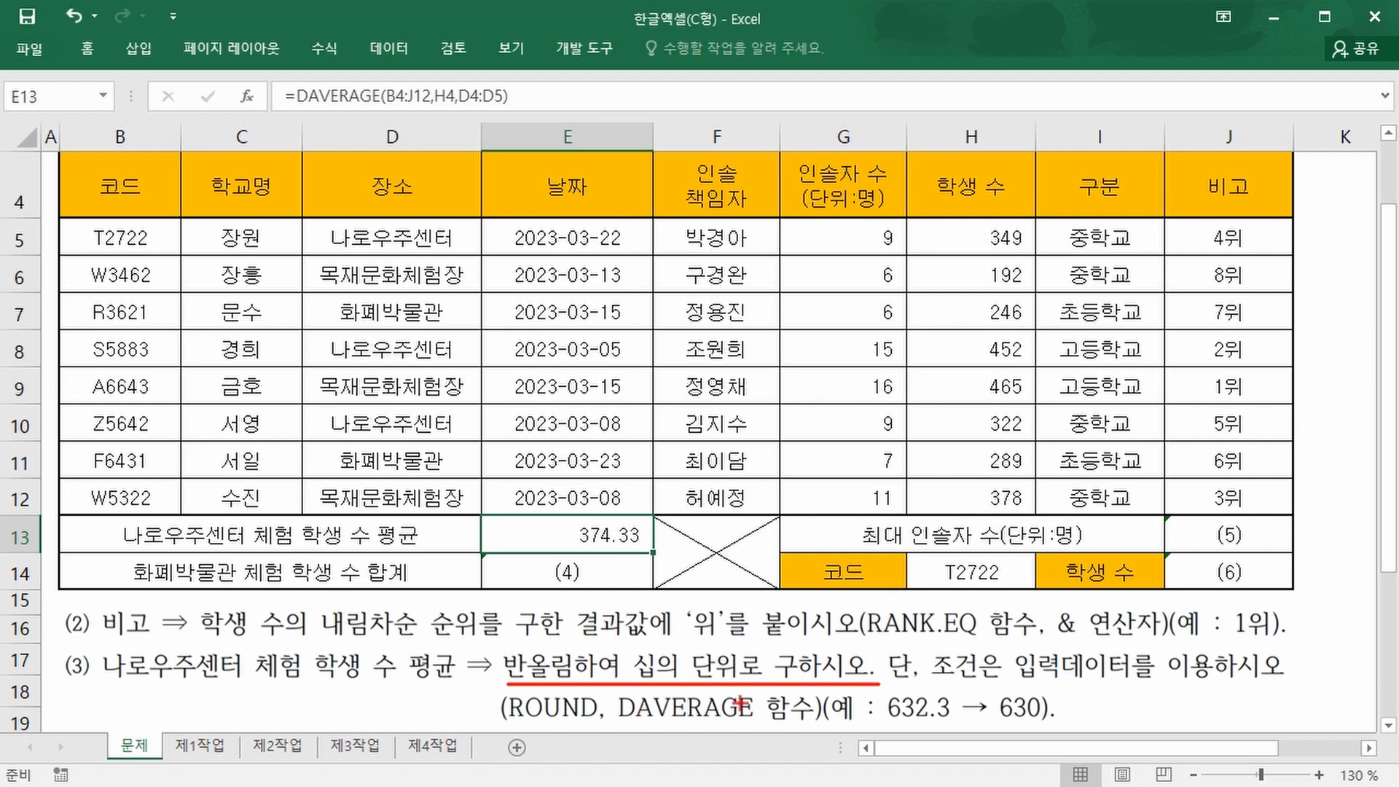
drag(836, 729, 960, 730)
drag(1035, 701, 1072, 668)
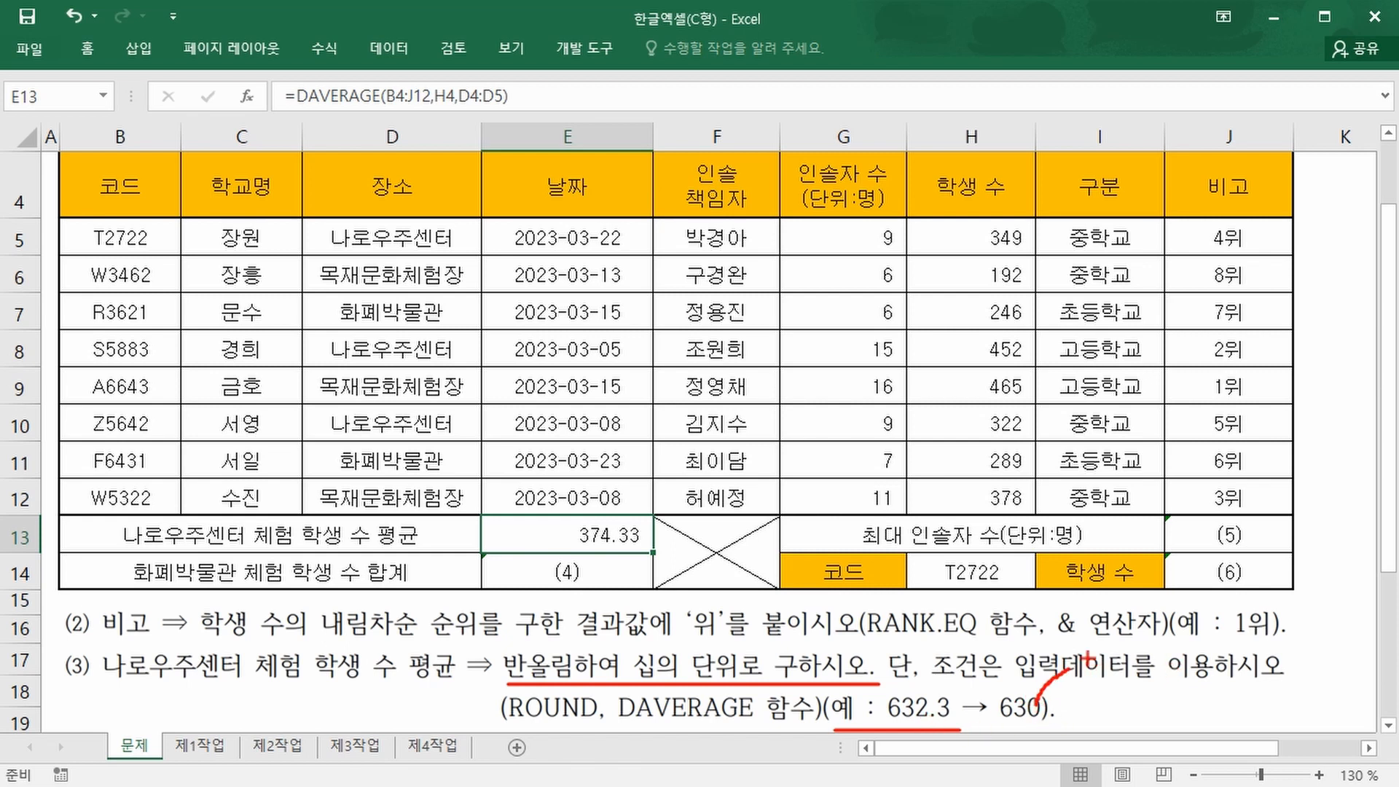
drag(1079, 656, 1101, 655)
mouse_move(1072, 731)
mouse_down()
mouse_move(1115, 760)
mouse_move(1122, 718)
mouse_up()
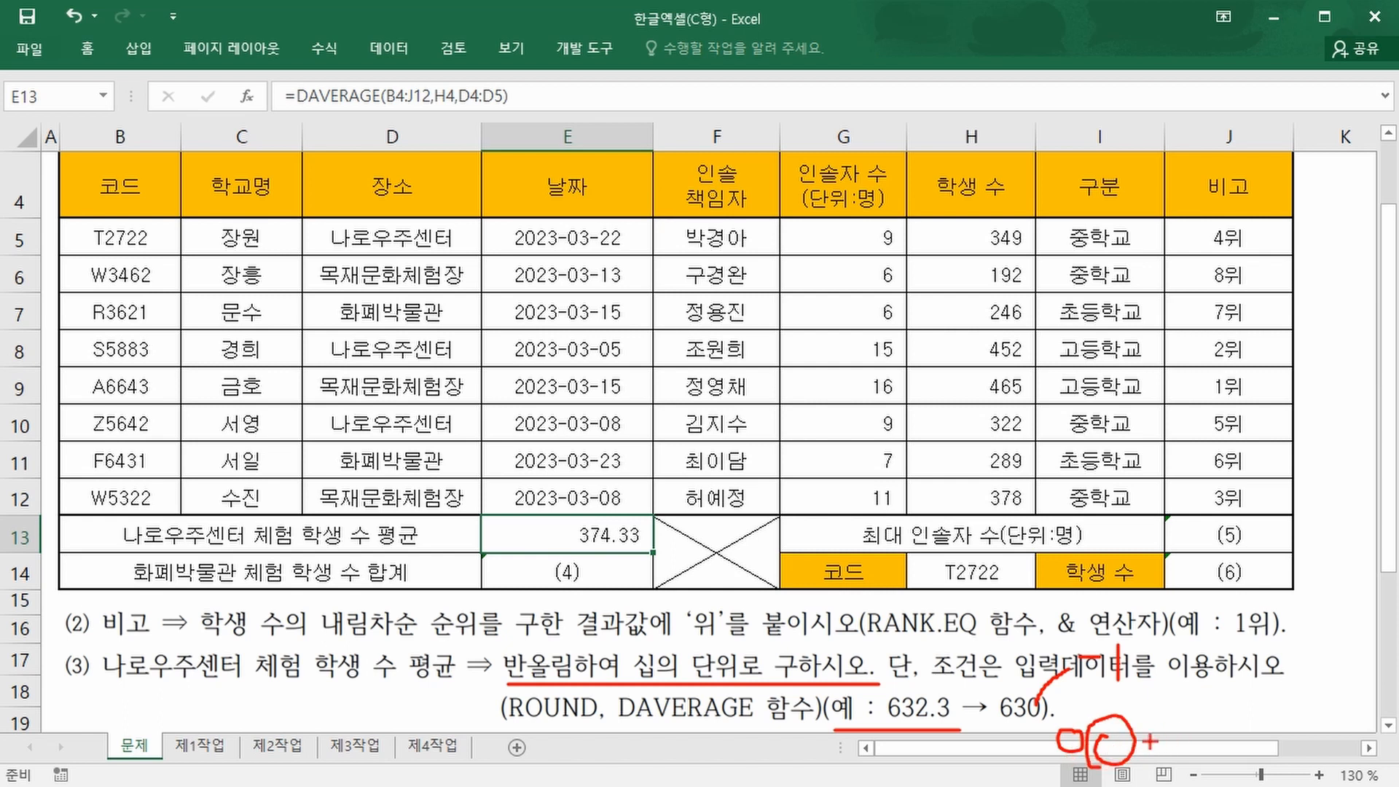
key(Escape)
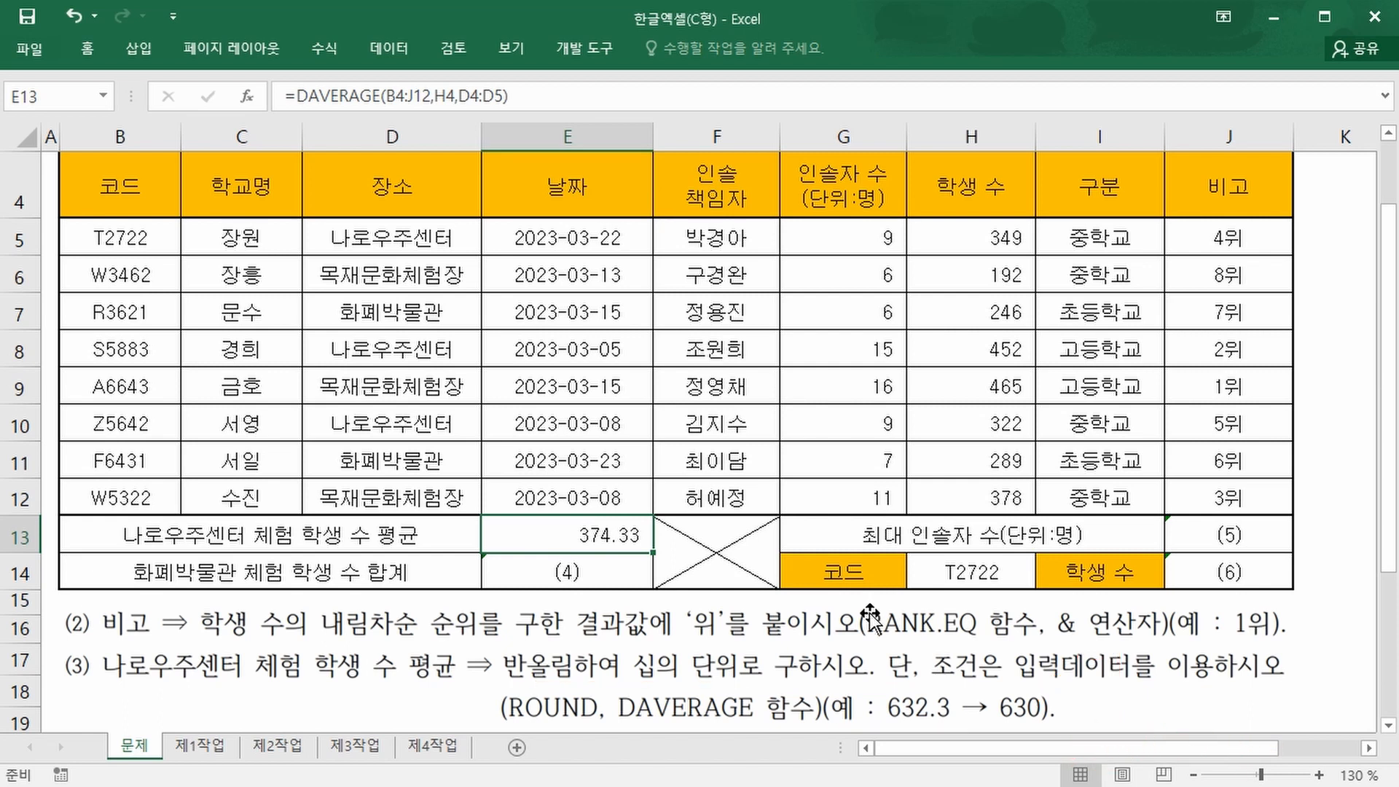
Wrap the DAVERAGE formula in E13 in a ROUND function with -1 as the number of digits
double_click(547, 536)
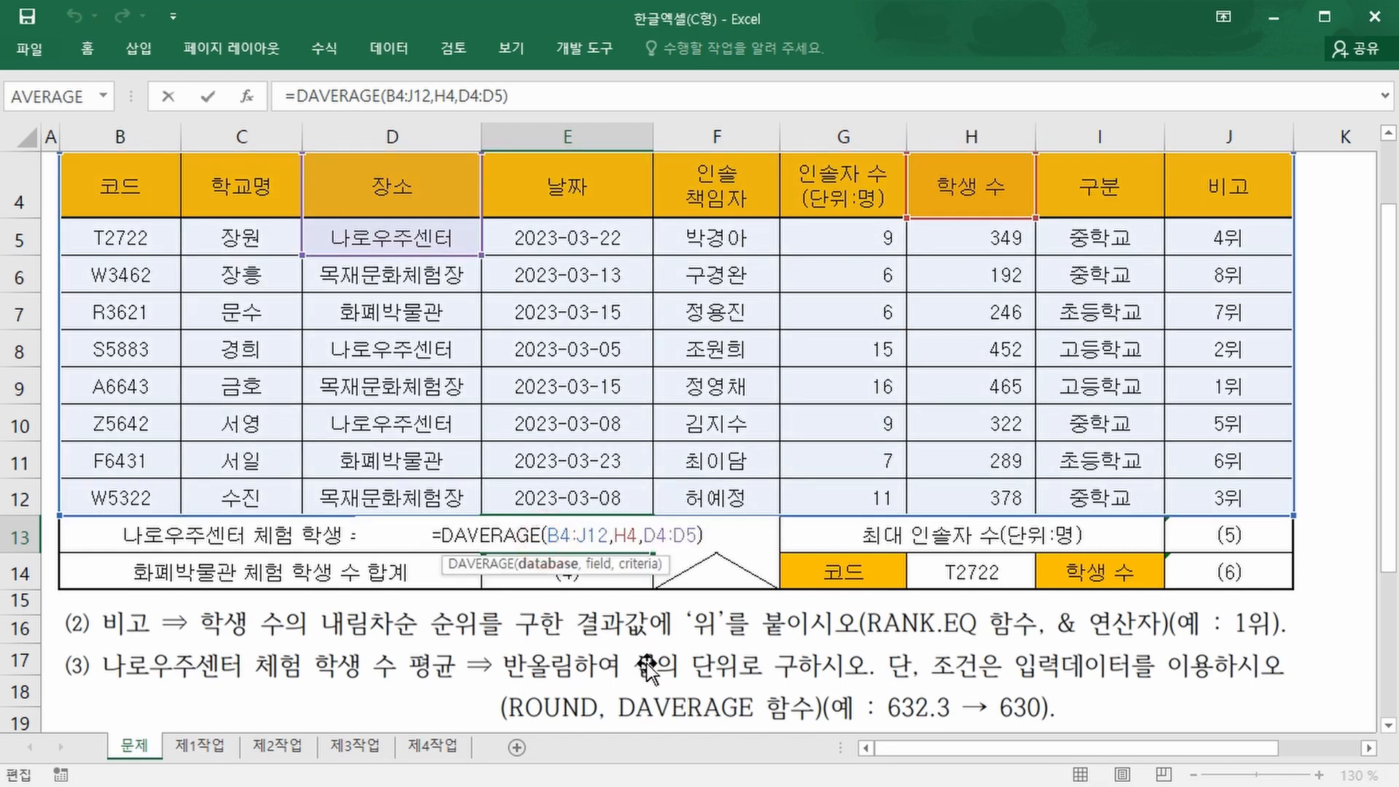
key(Escape)
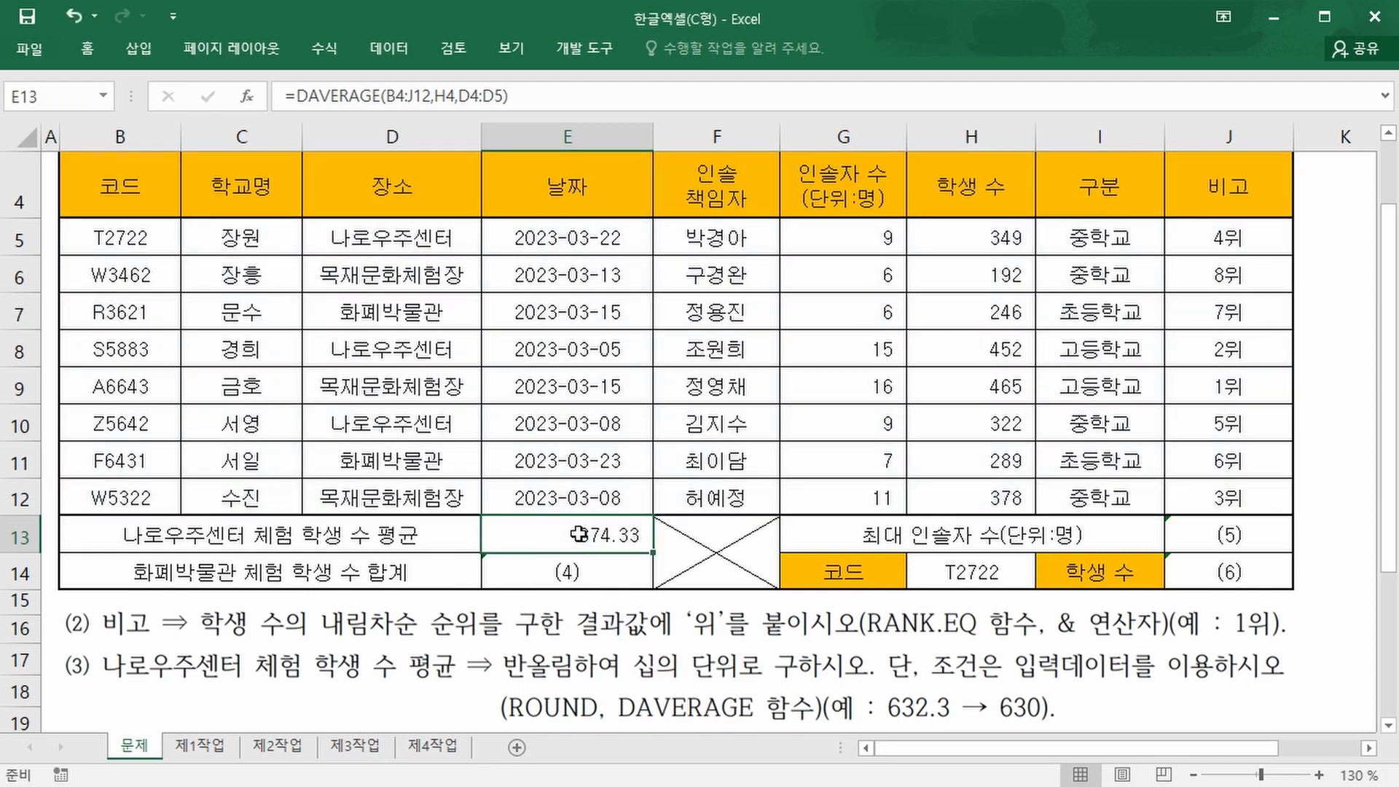
double_click(518, 535)
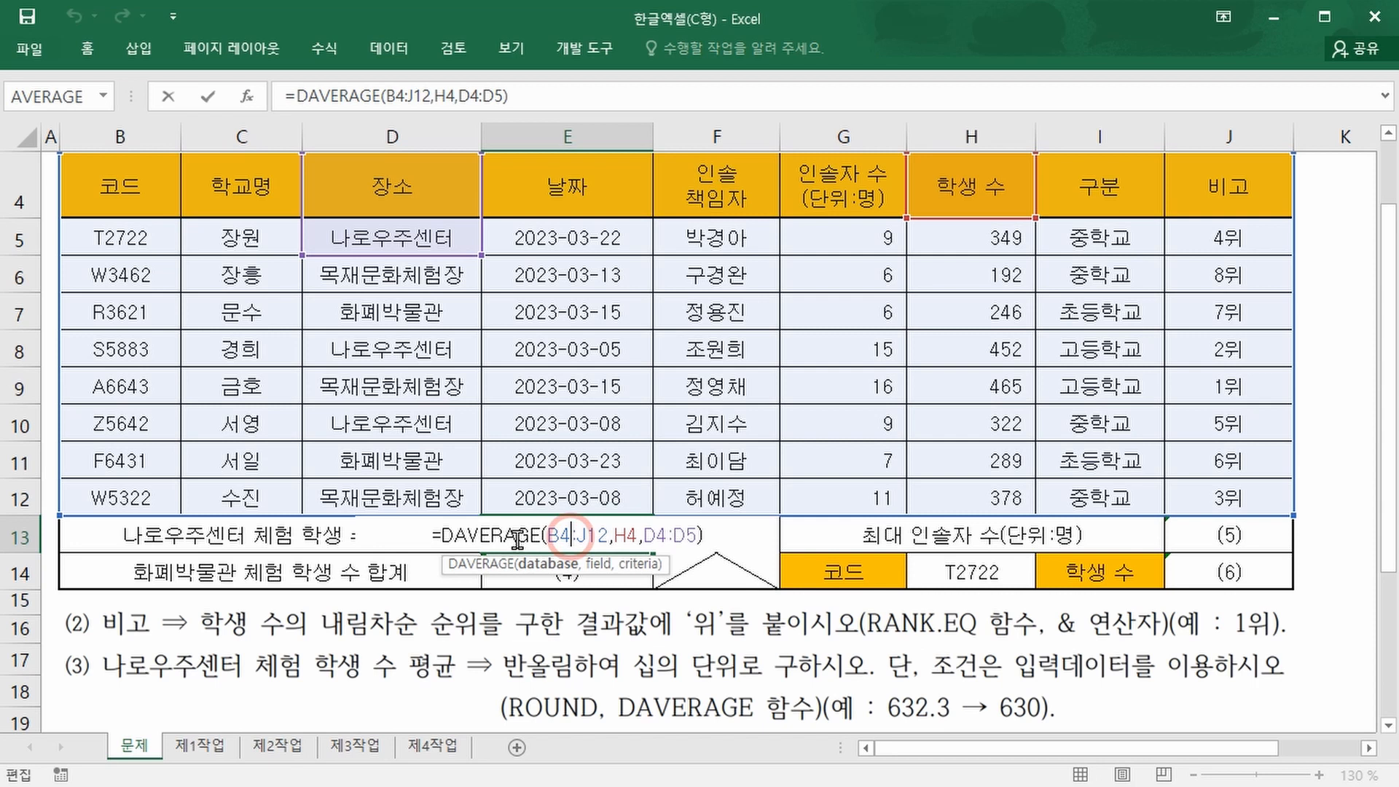
click(442, 537)
text(rou)
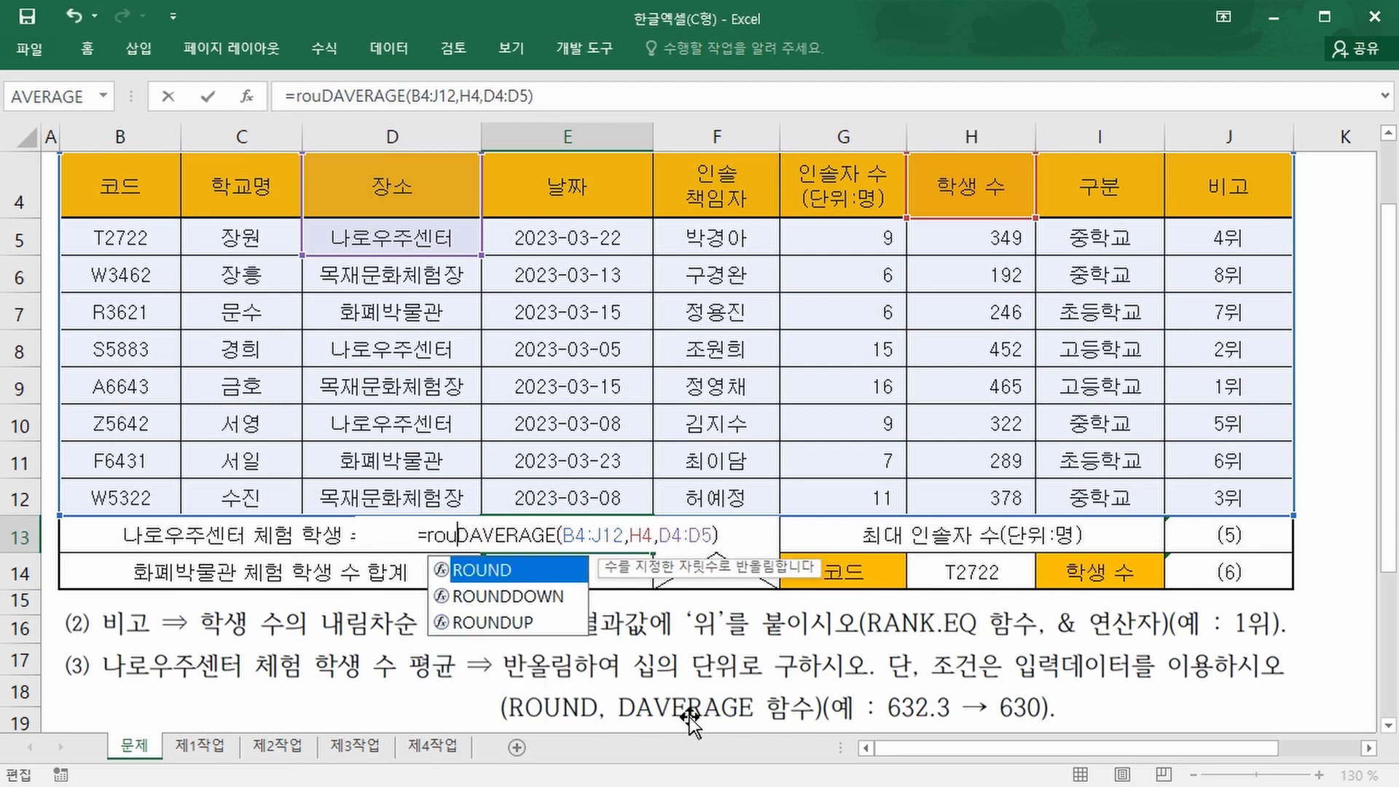
key(Tab)
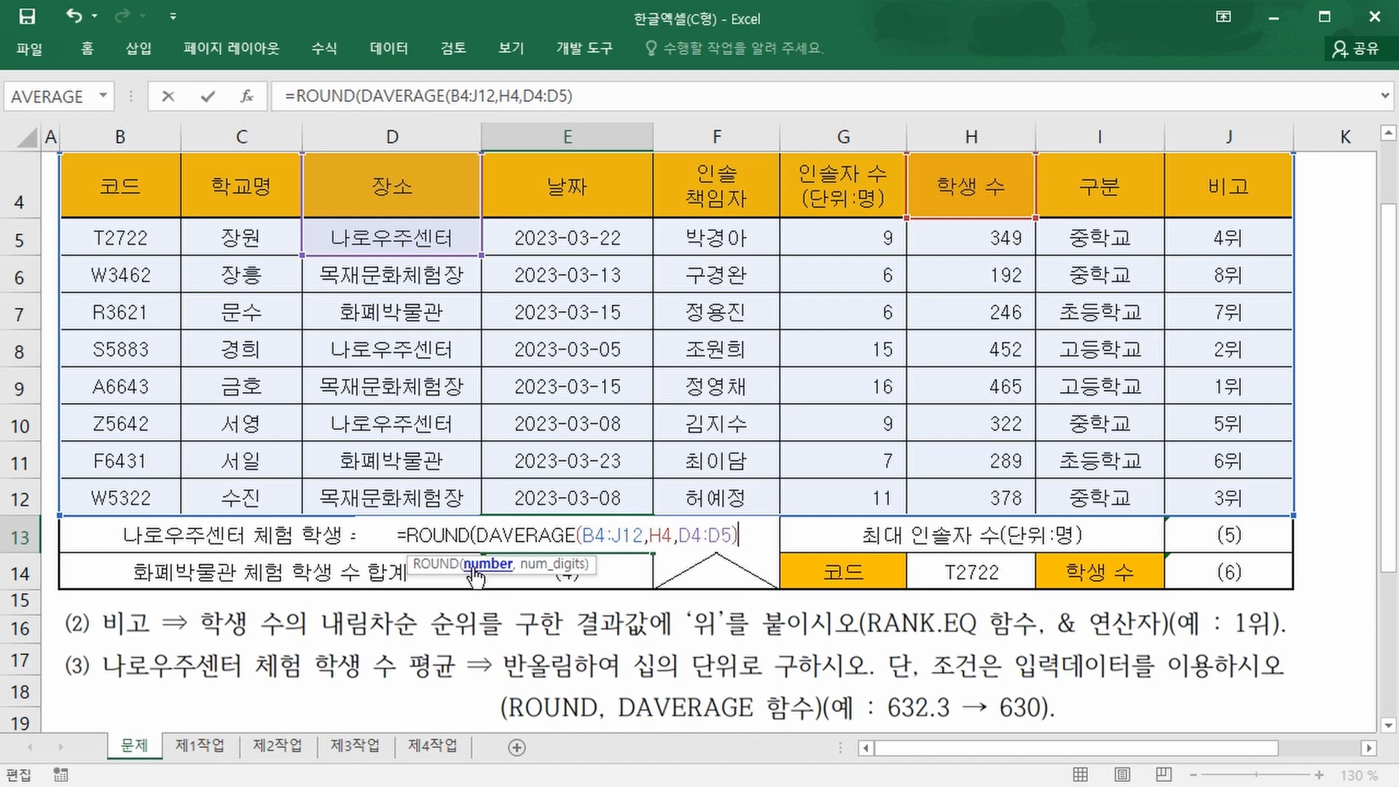
text(,)
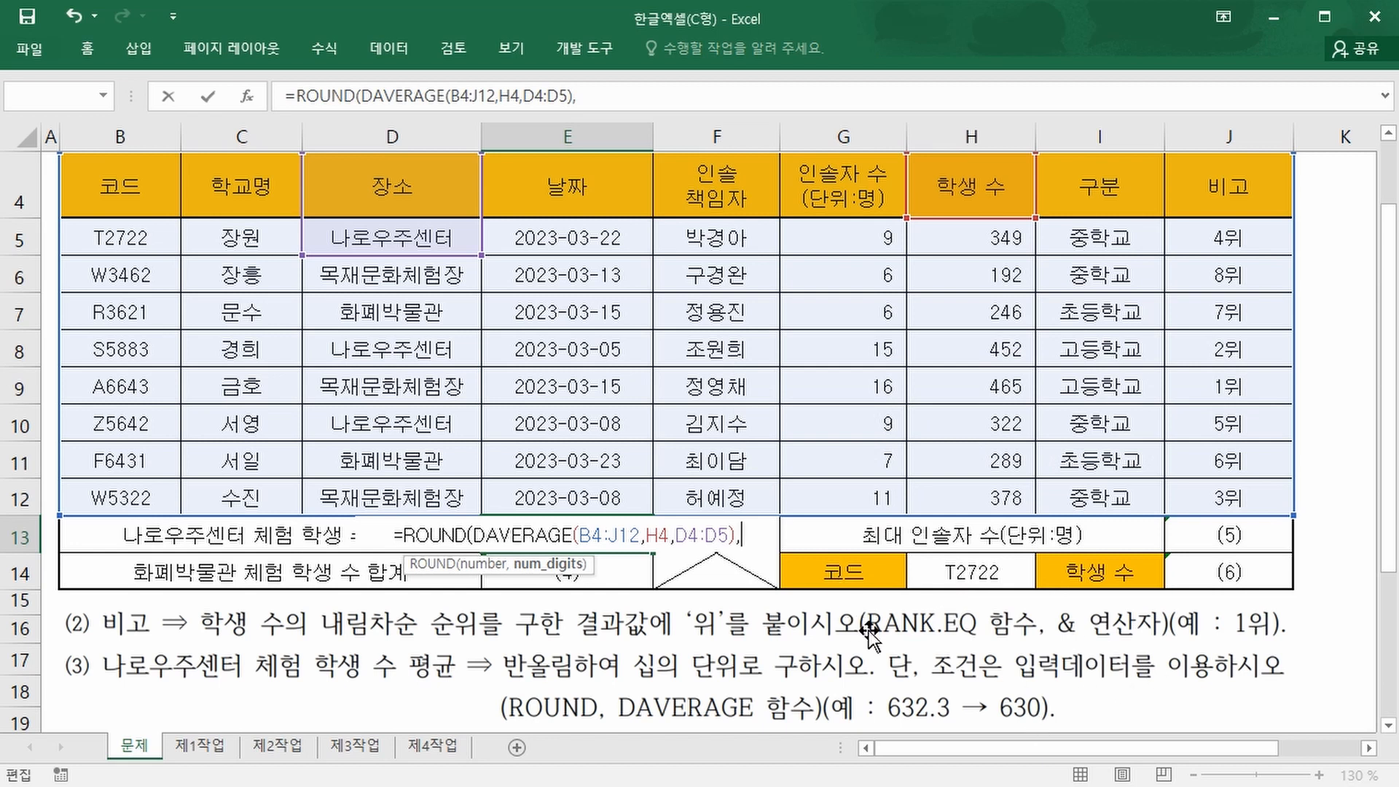
text(-)
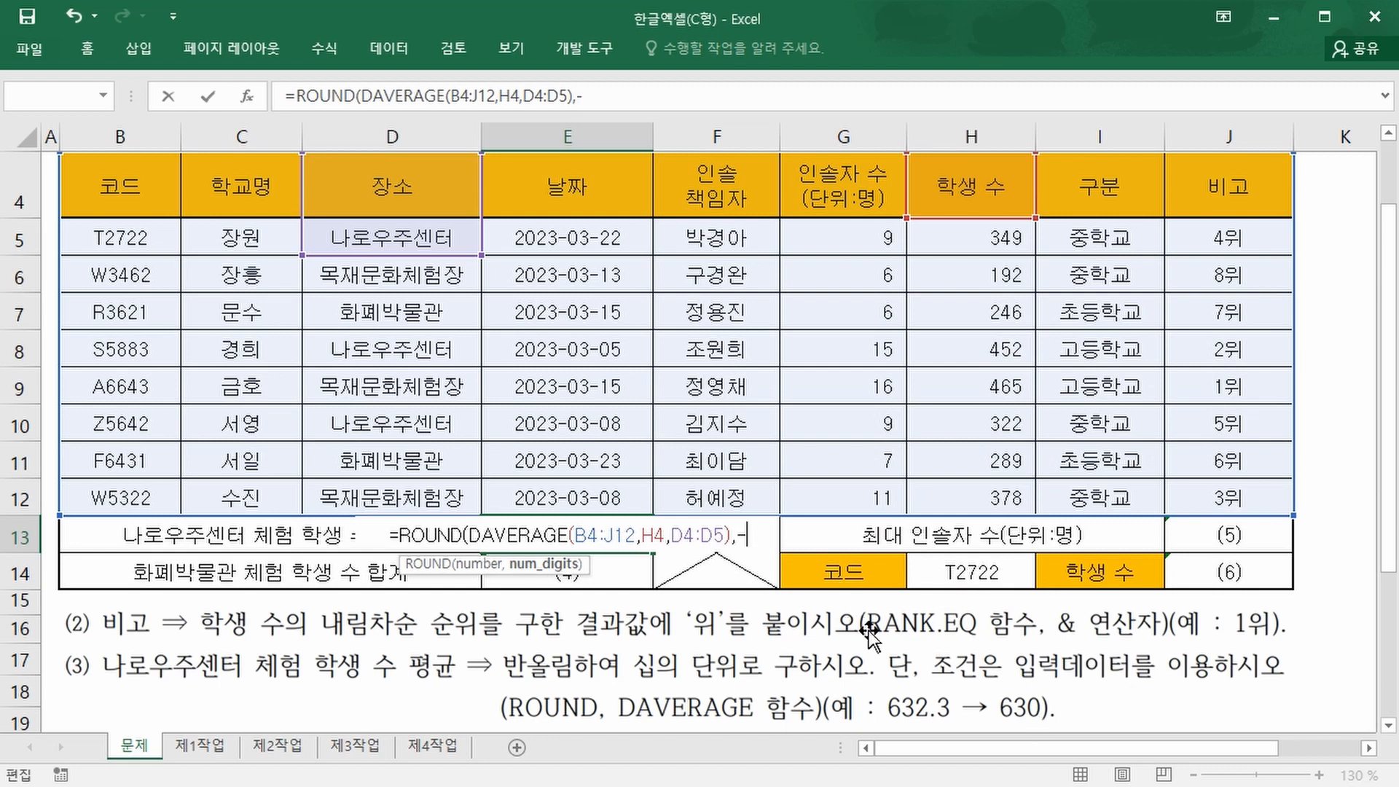
text(1)
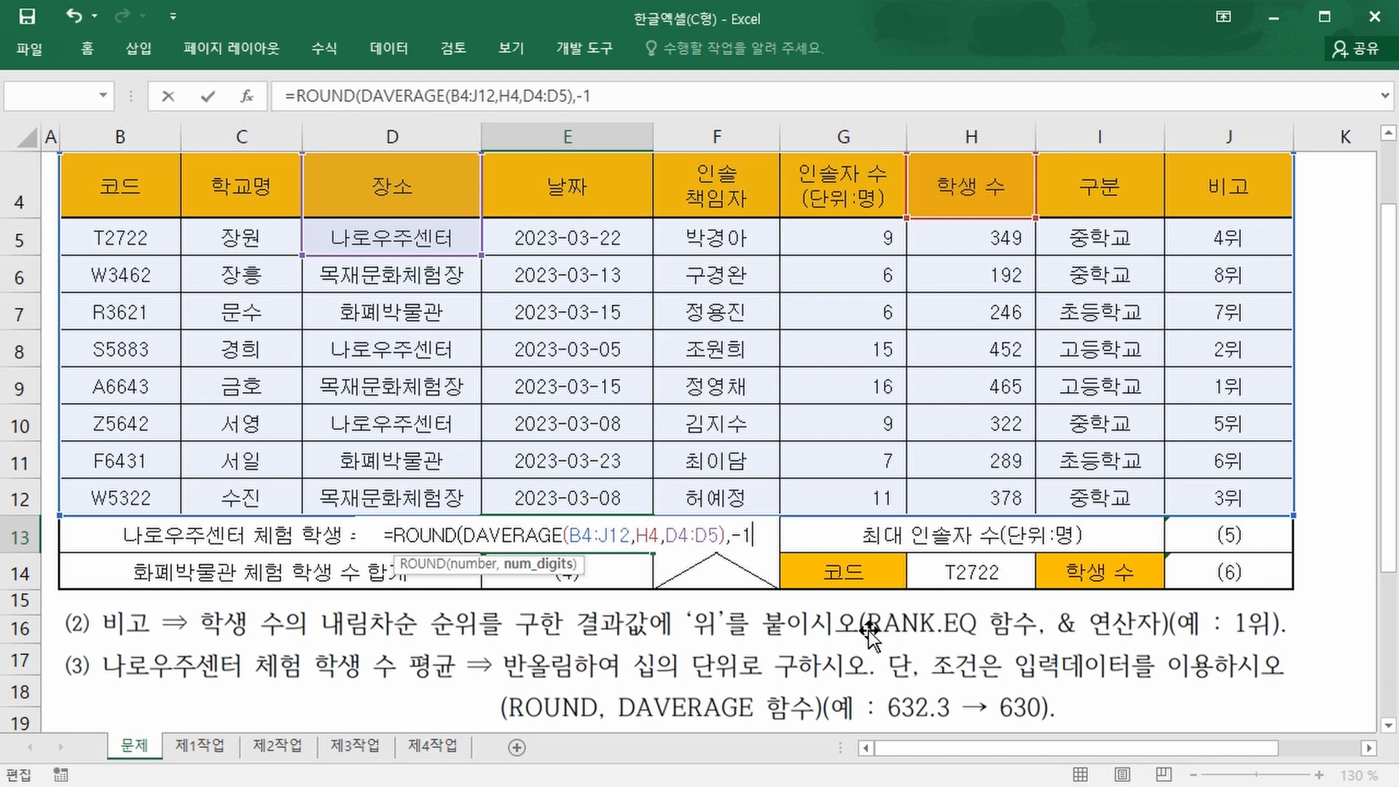
key(Return)
key(Up)
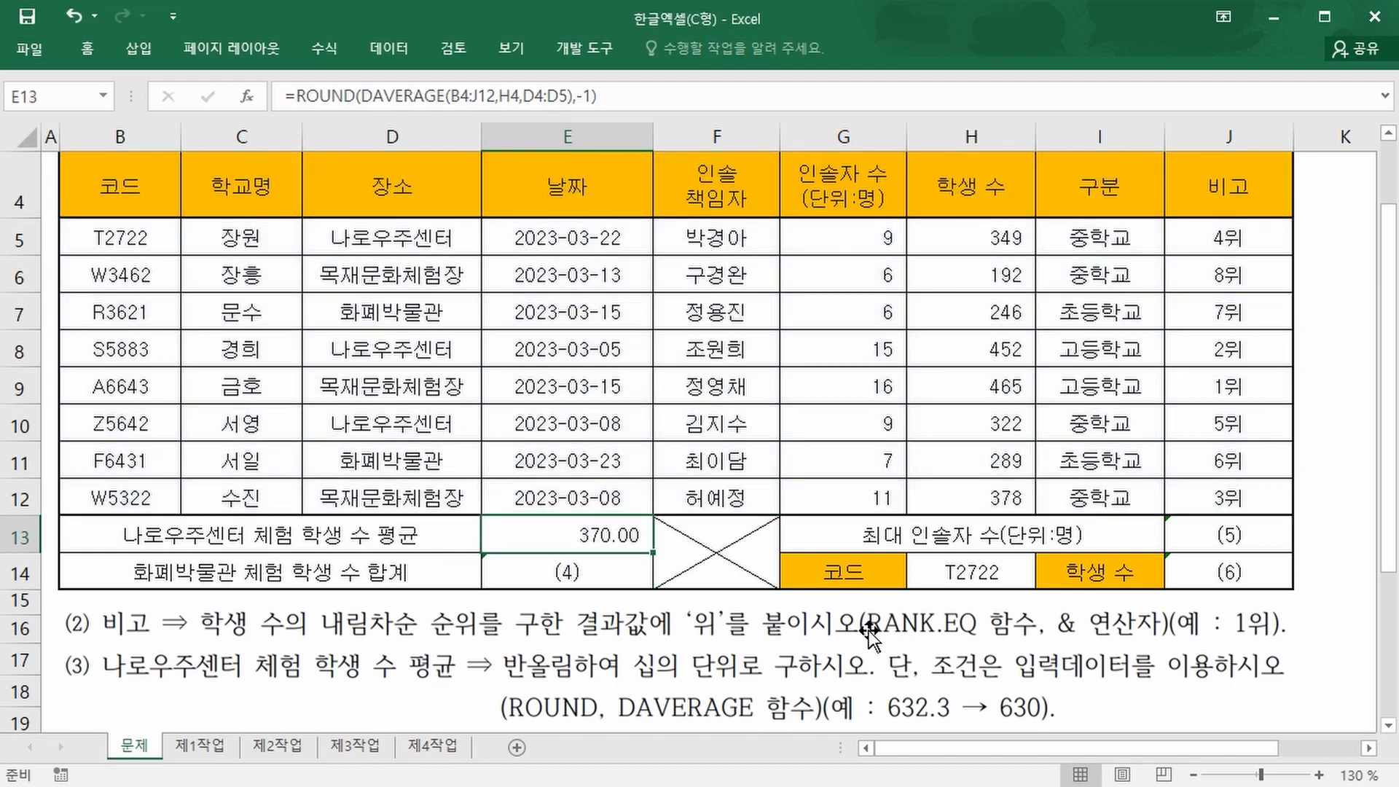
Reduce the number format of E13 to no decimal places
click(80, 45)
click(836, 120)
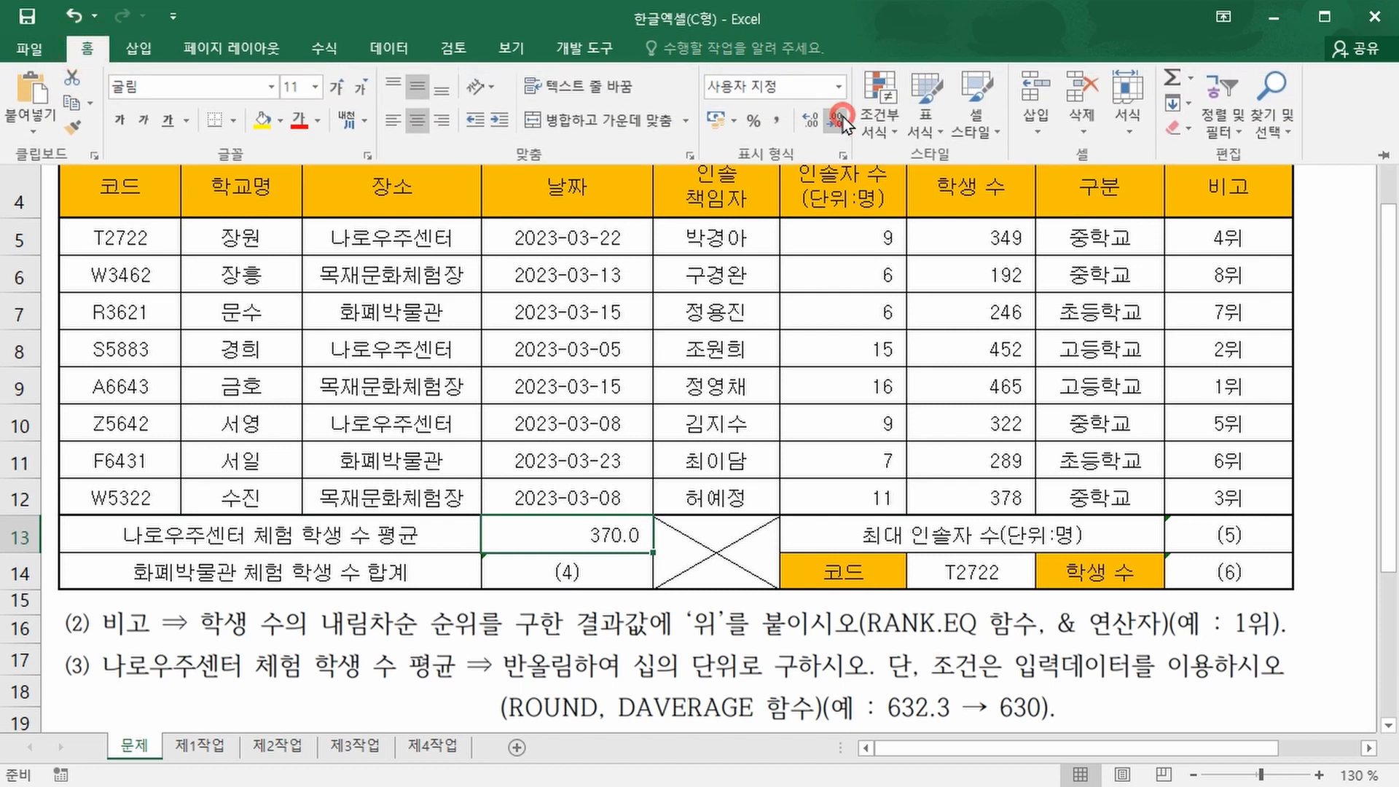
click(835, 121)
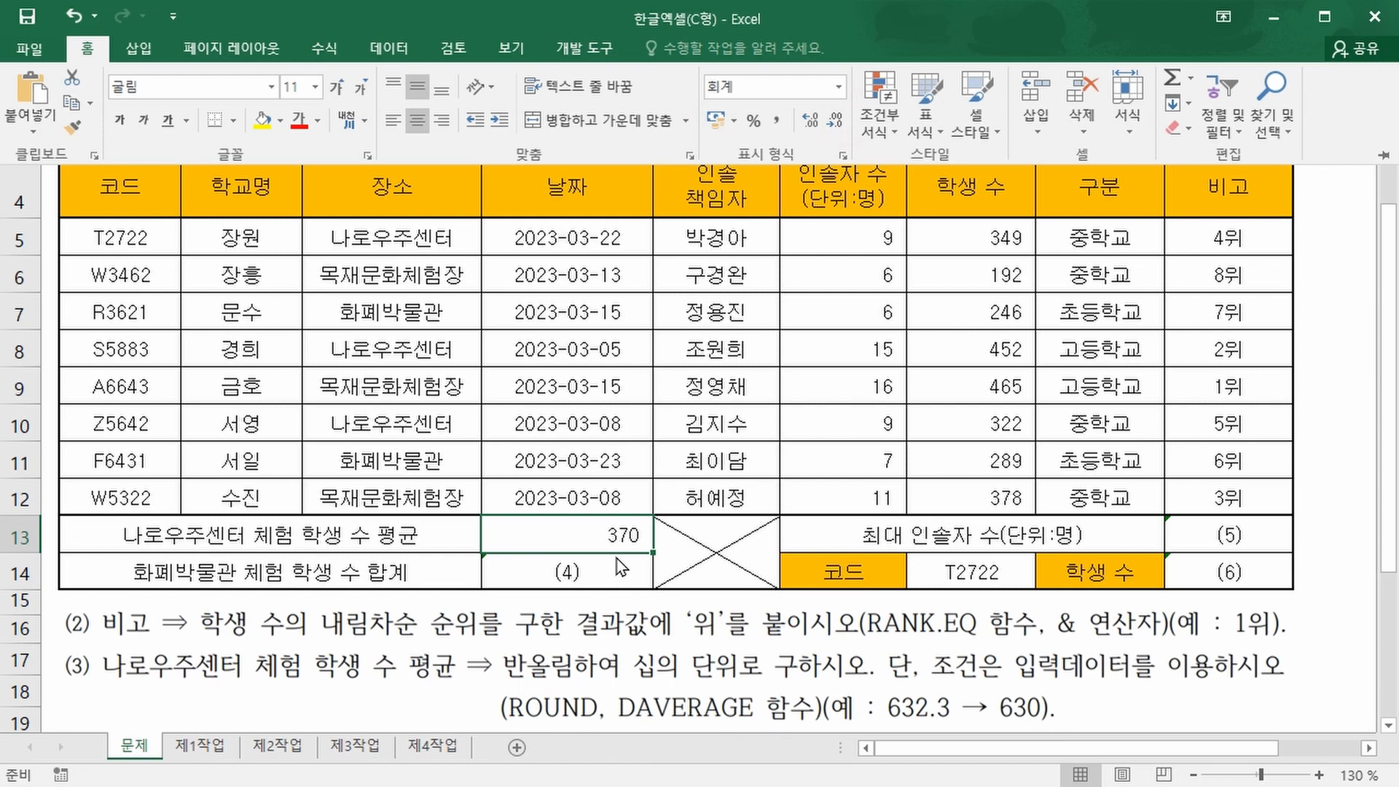
Examine problem (4): the 화폐박물관 student total, the defined name 장소 and the required SUMIF function
click(503, 674)
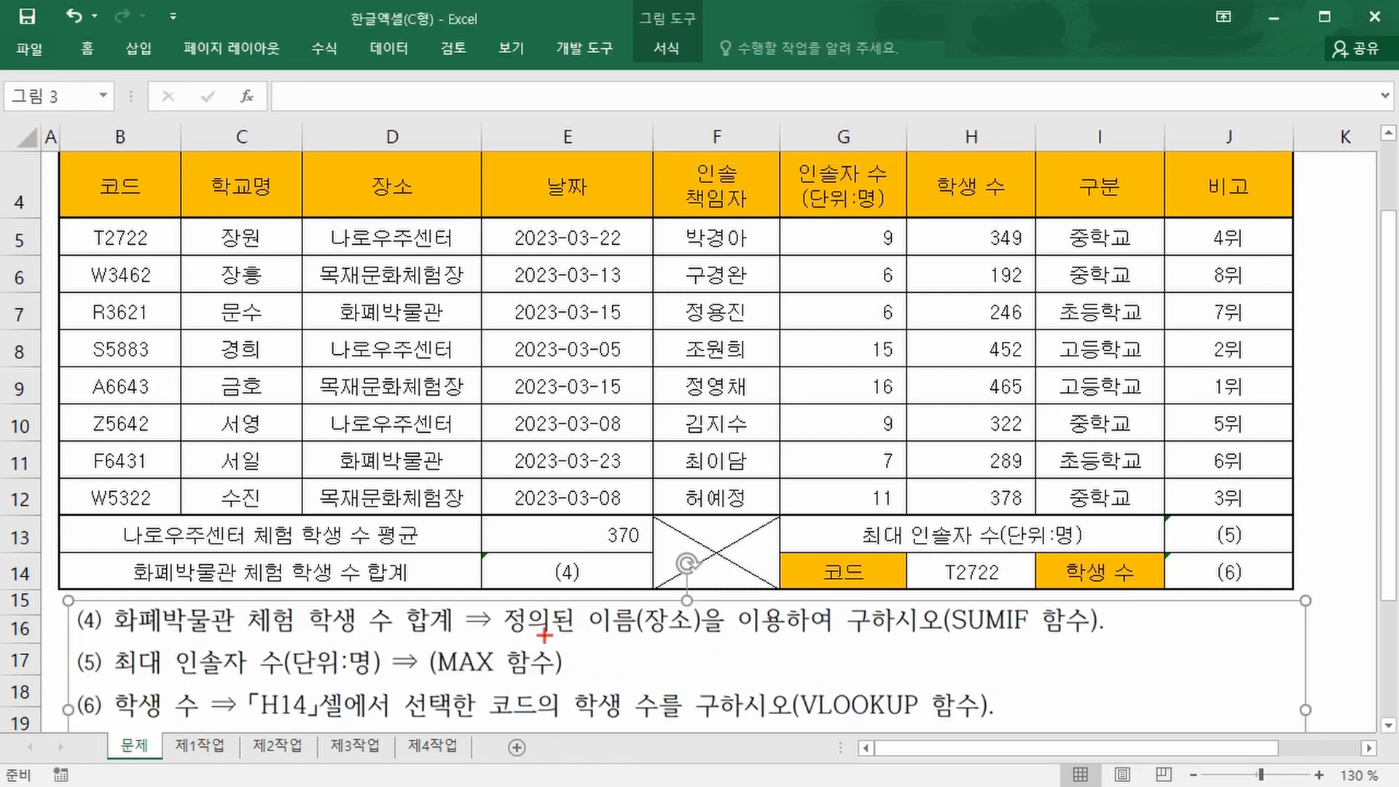
drag(107, 636, 435, 637)
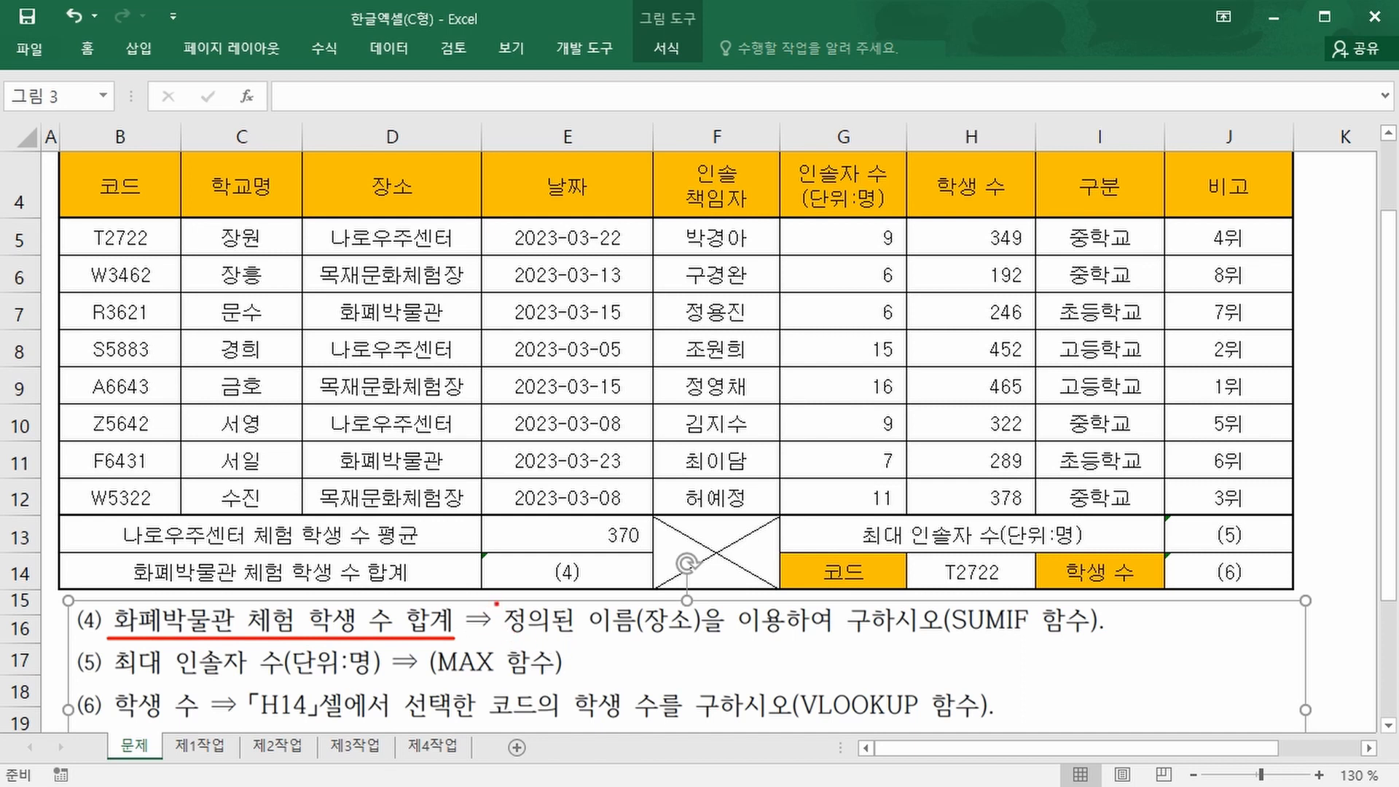
mouse_move(496, 604)
mouse_down()
mouse_move(696, 642)
mouse_move(1100, 637)
mouse_up()
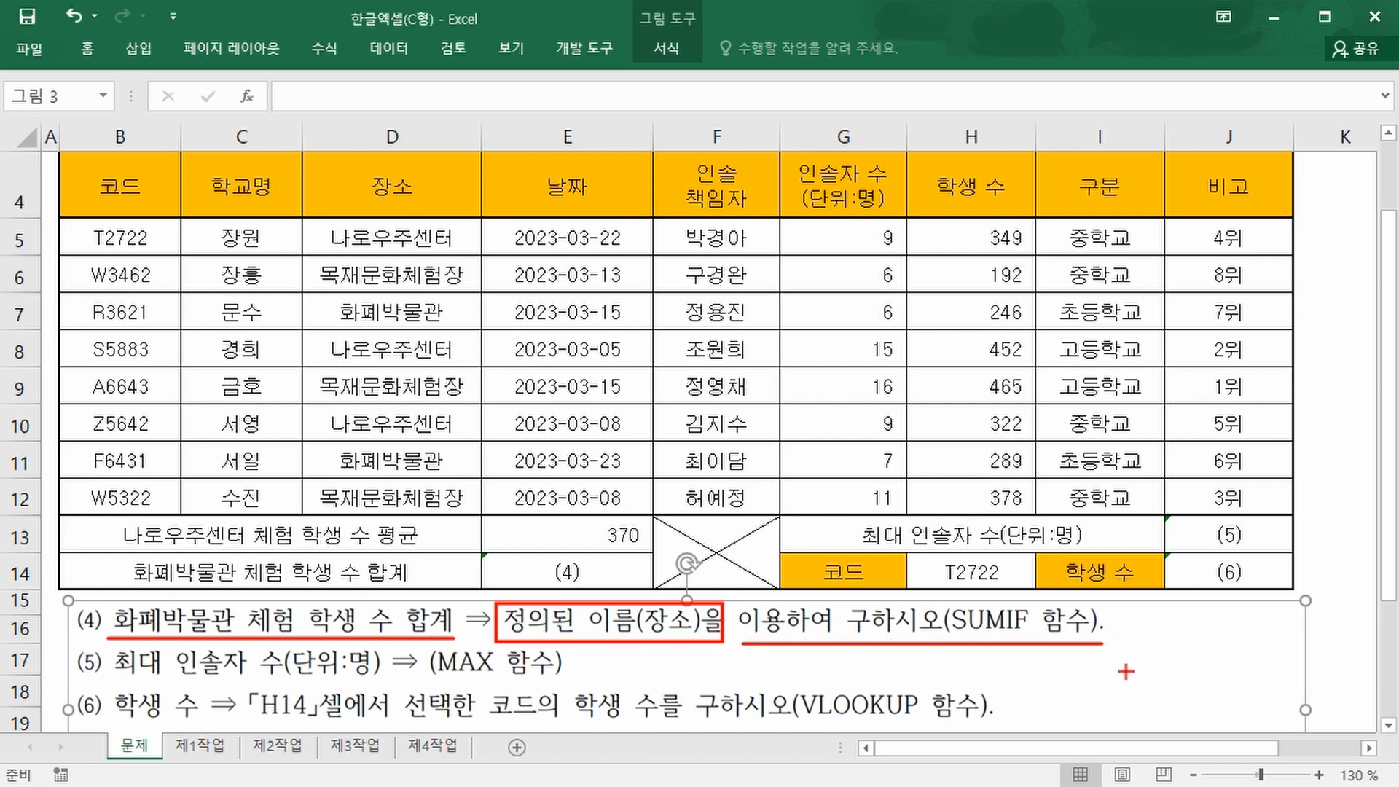
click(1056, 669)
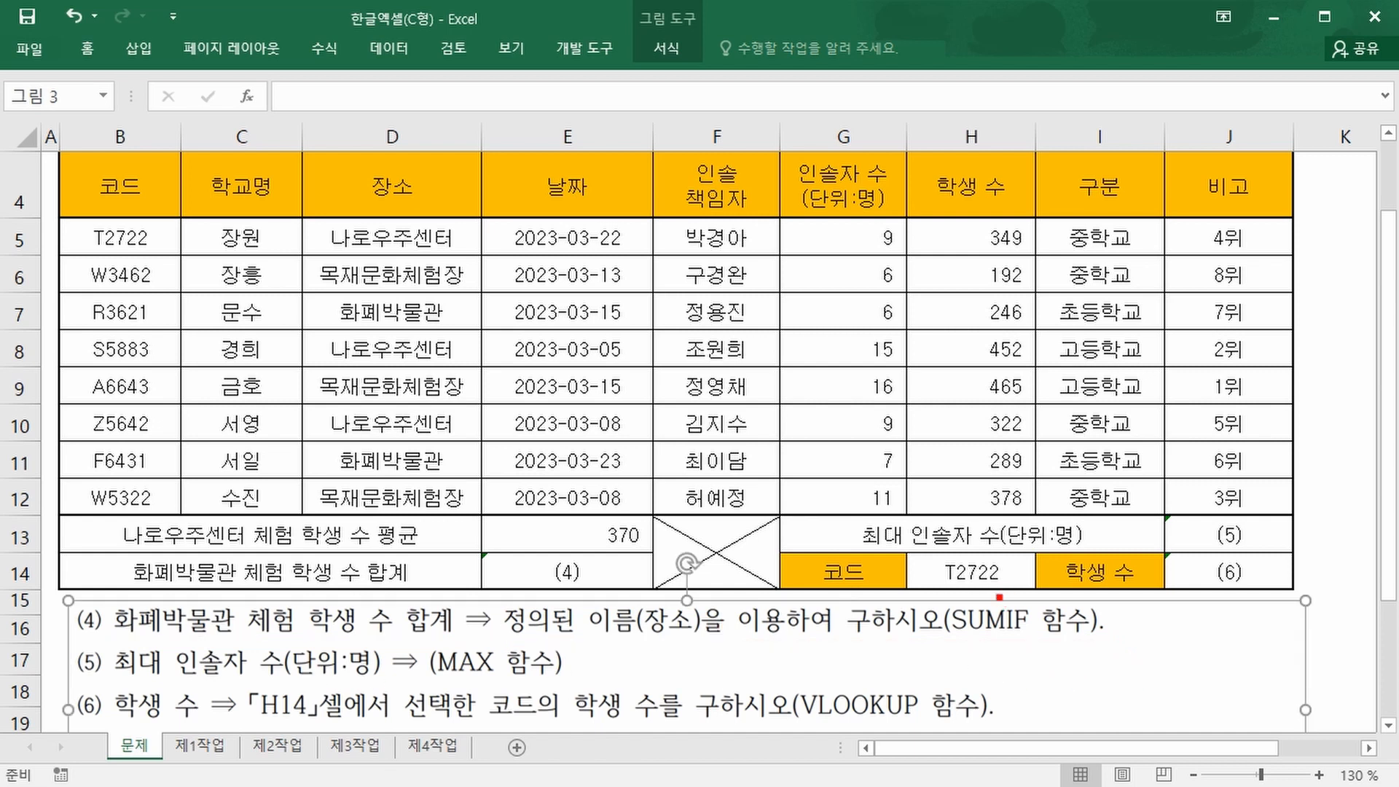
drag(999, 597, 1044, 633)
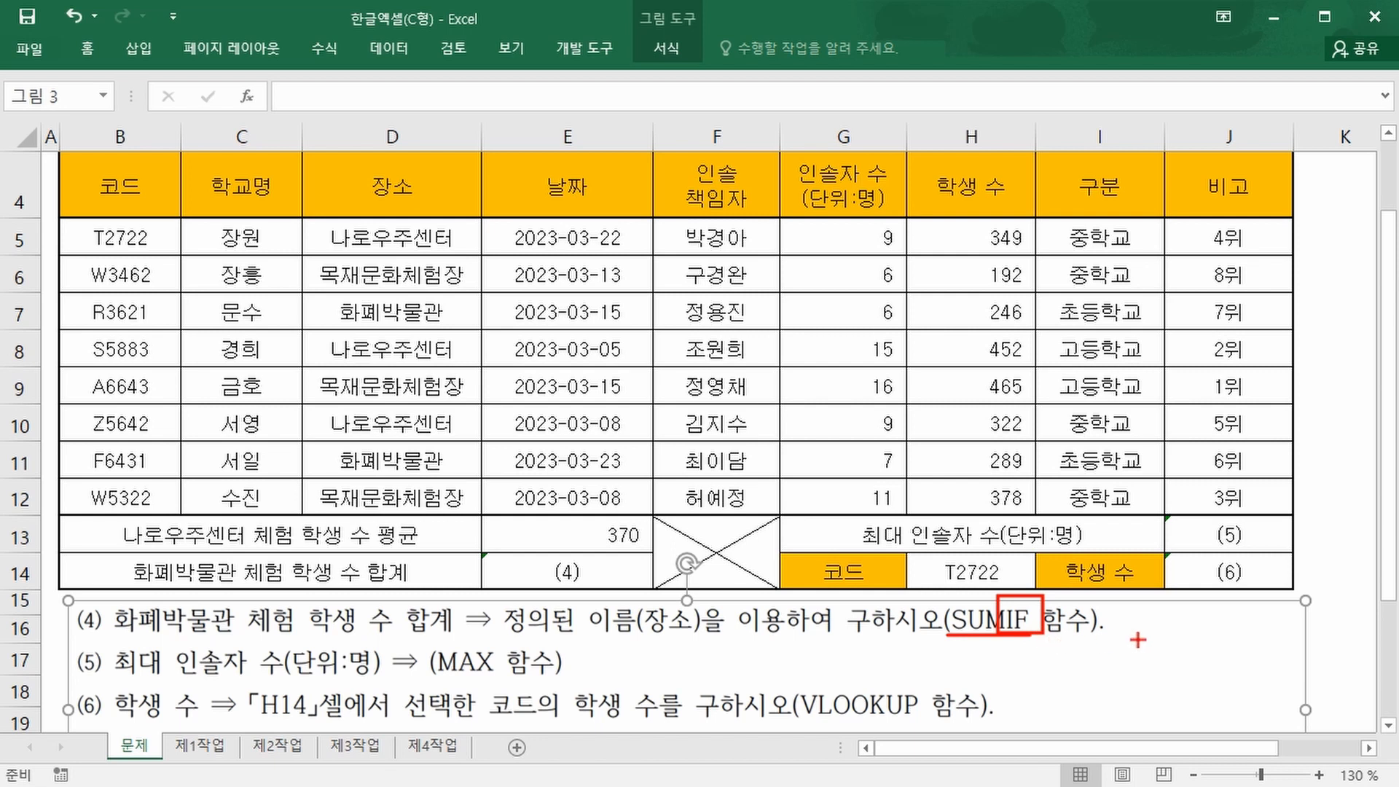
mouse_move(1143, 625)
mouse_down()
mouse_move(1200, 633)
mouse_move(1199, 650)
mouse_up()
key(Escape)
click(619, 562)
text(=)
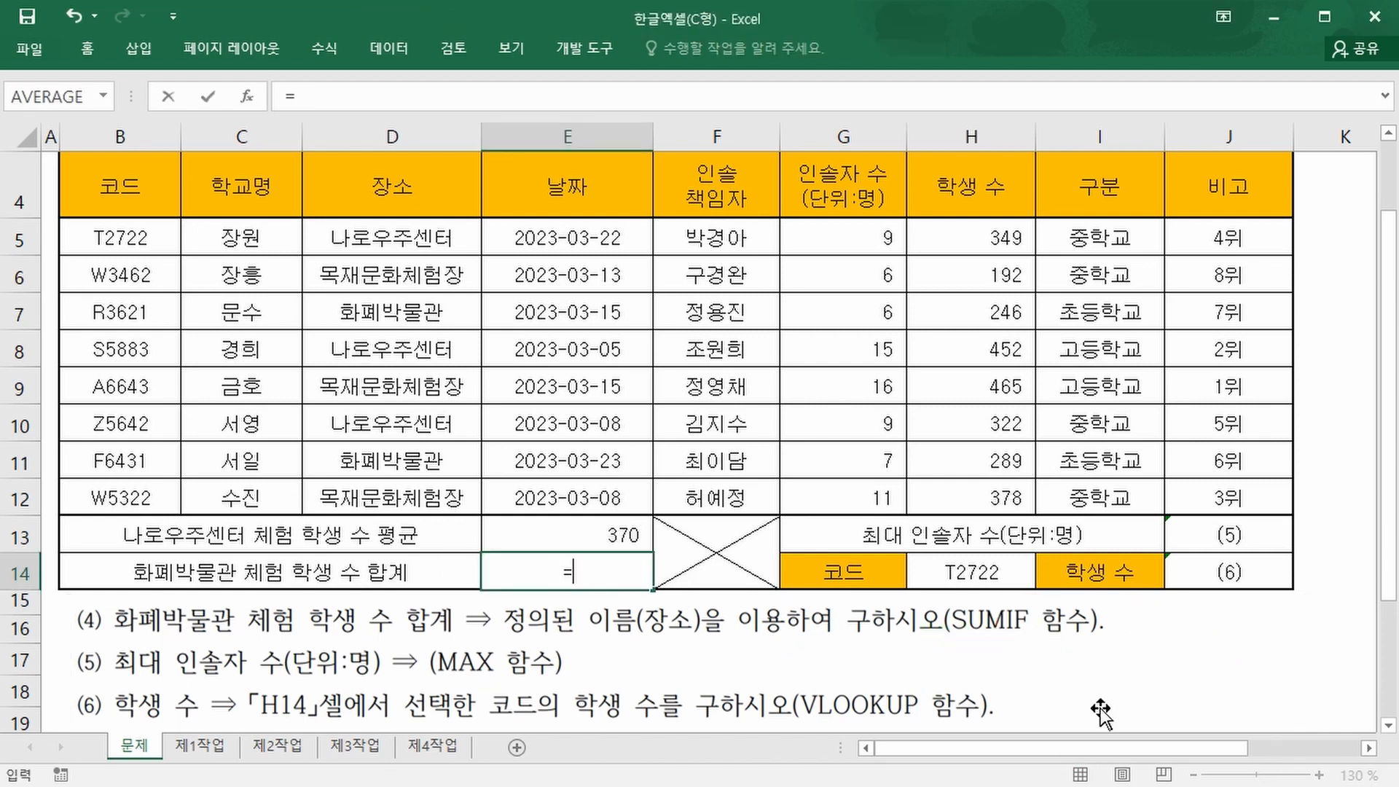
text(sum)
double_click(602, 634)
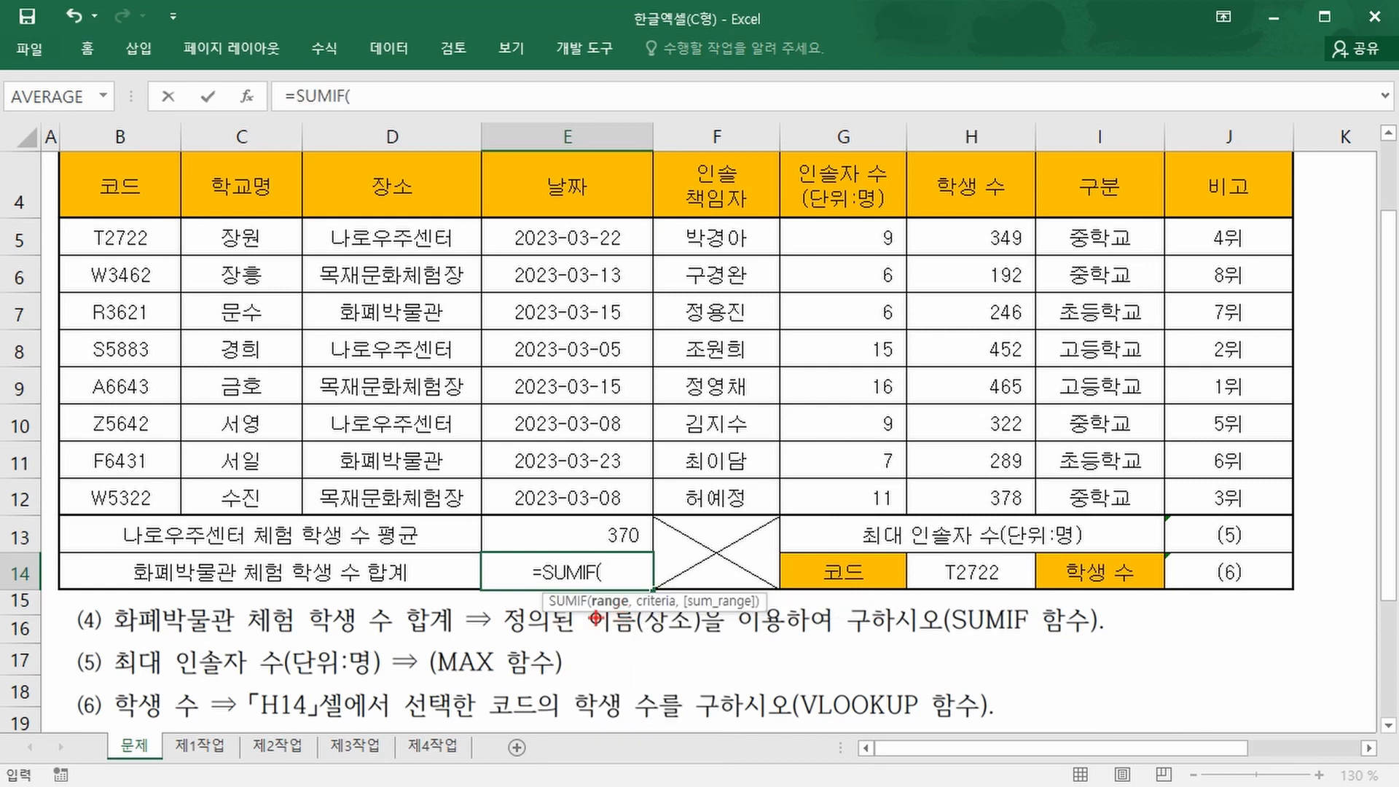
Examine how SUMIF's range, criteria and sum_range arguments relate to the 장소 column, the 화폐박물관 entries and the 학생 수 column
drag(588, 618, 605, 617)
drag(687, 616, 699, 618)
drag(685, 581, 758, 620)
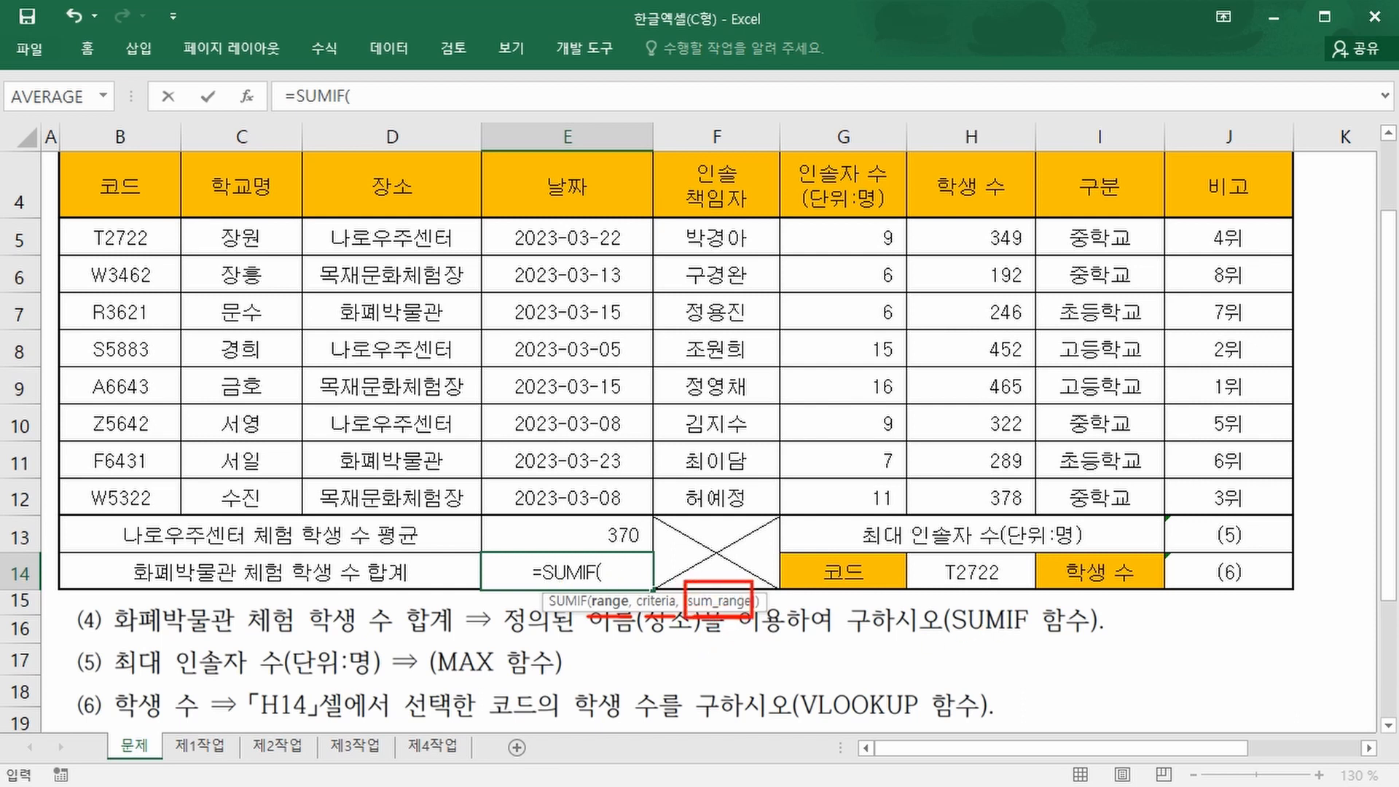
drag(312, 636, 415, 635)
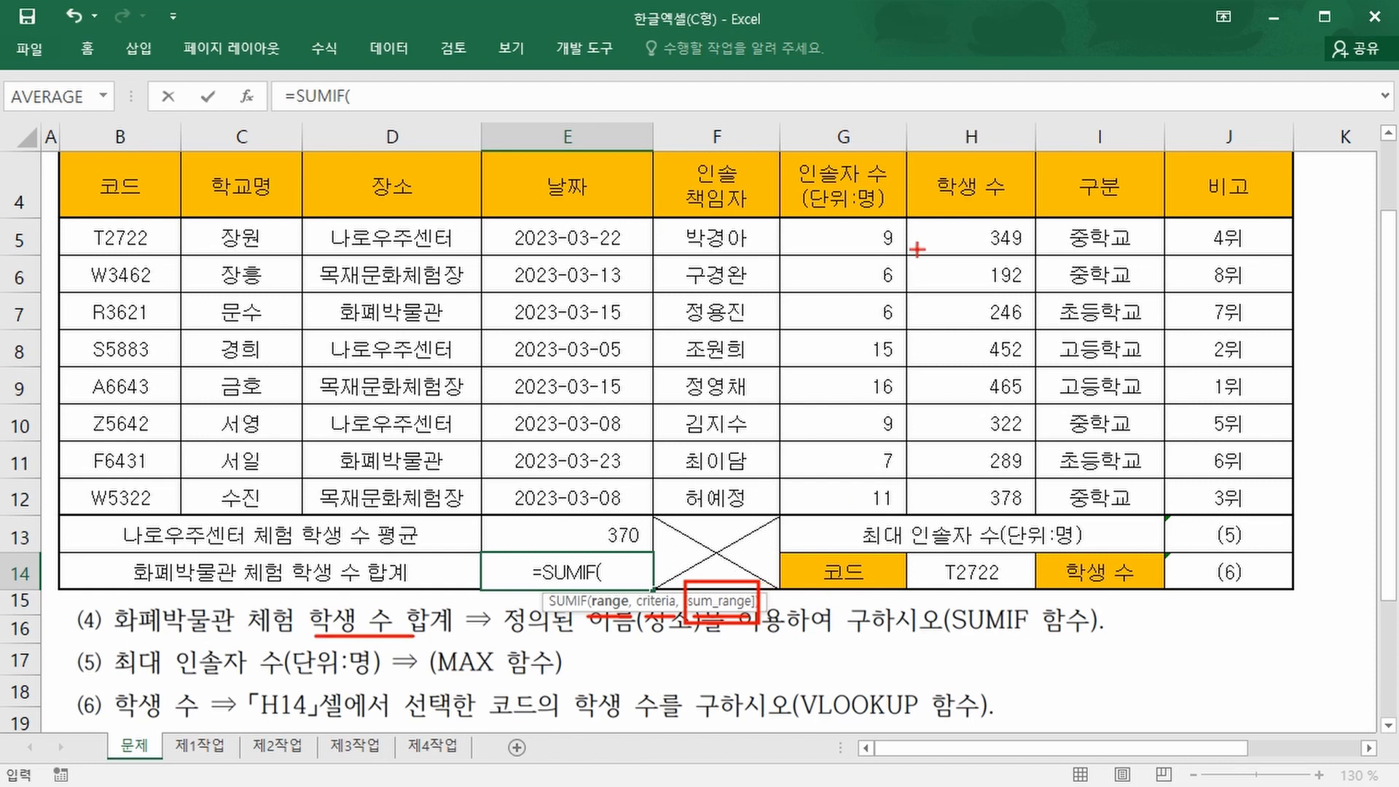
mouse_move(909, 220)
mouse_down()
mouse_move(1042, 490)
mouse_move(1033, 510)
mouse_up()
drag(727, 583, 906, 458)
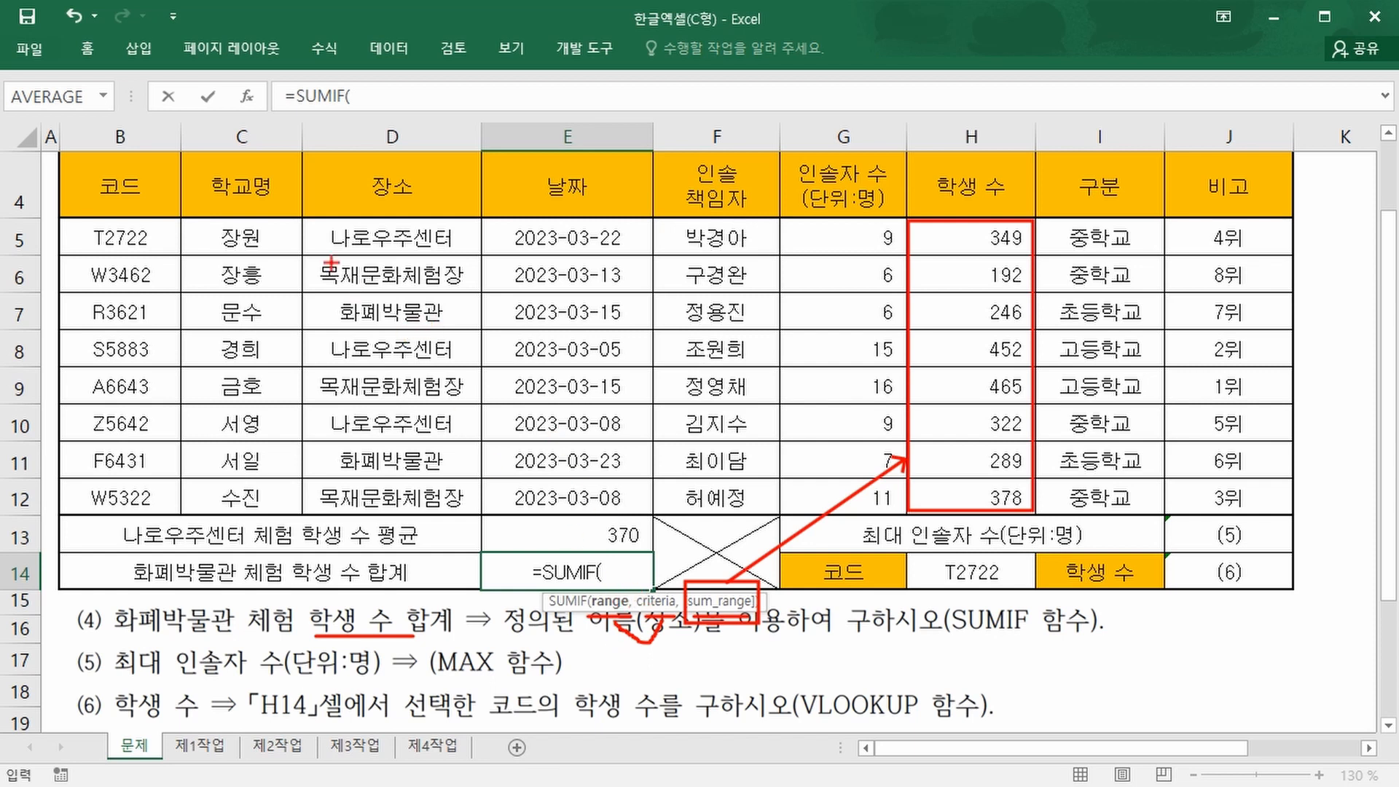
drag(313, 217, 472, 508)
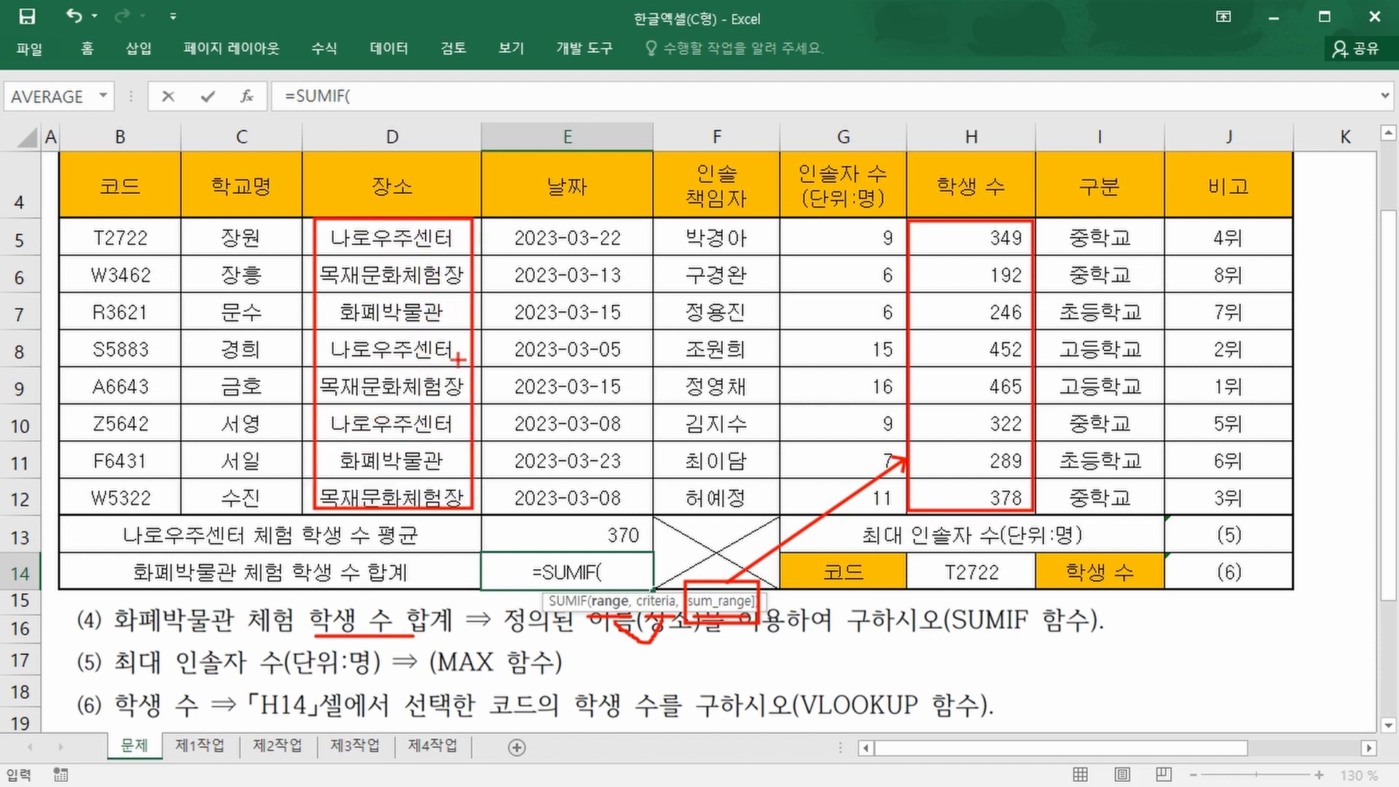
drag(339, 327, 453, 328)
drag(342, 467, 454, 464)
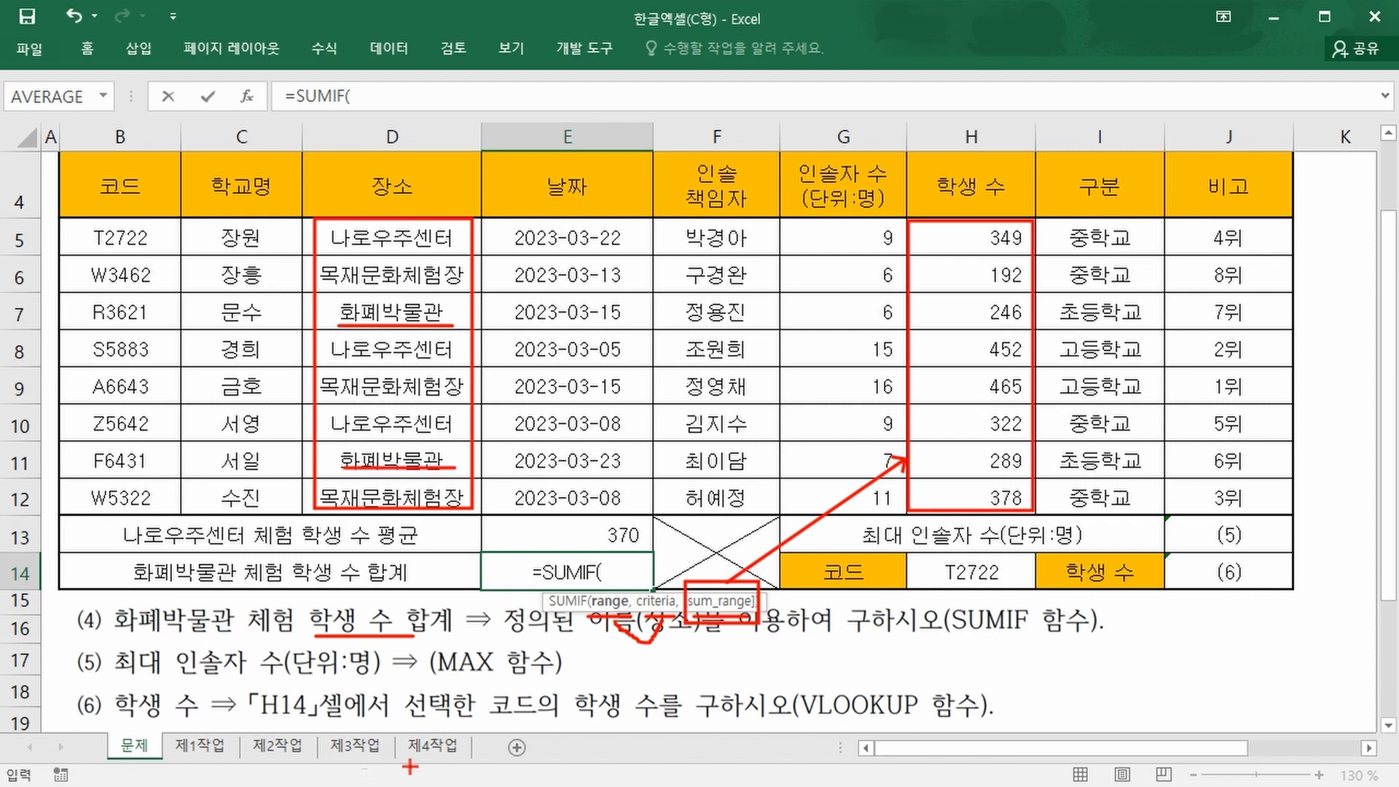
key(Escape)
Select only the two 화폐박물관 student counts, H7 and H11, outside any formula and check their sum
click(1006, 312)
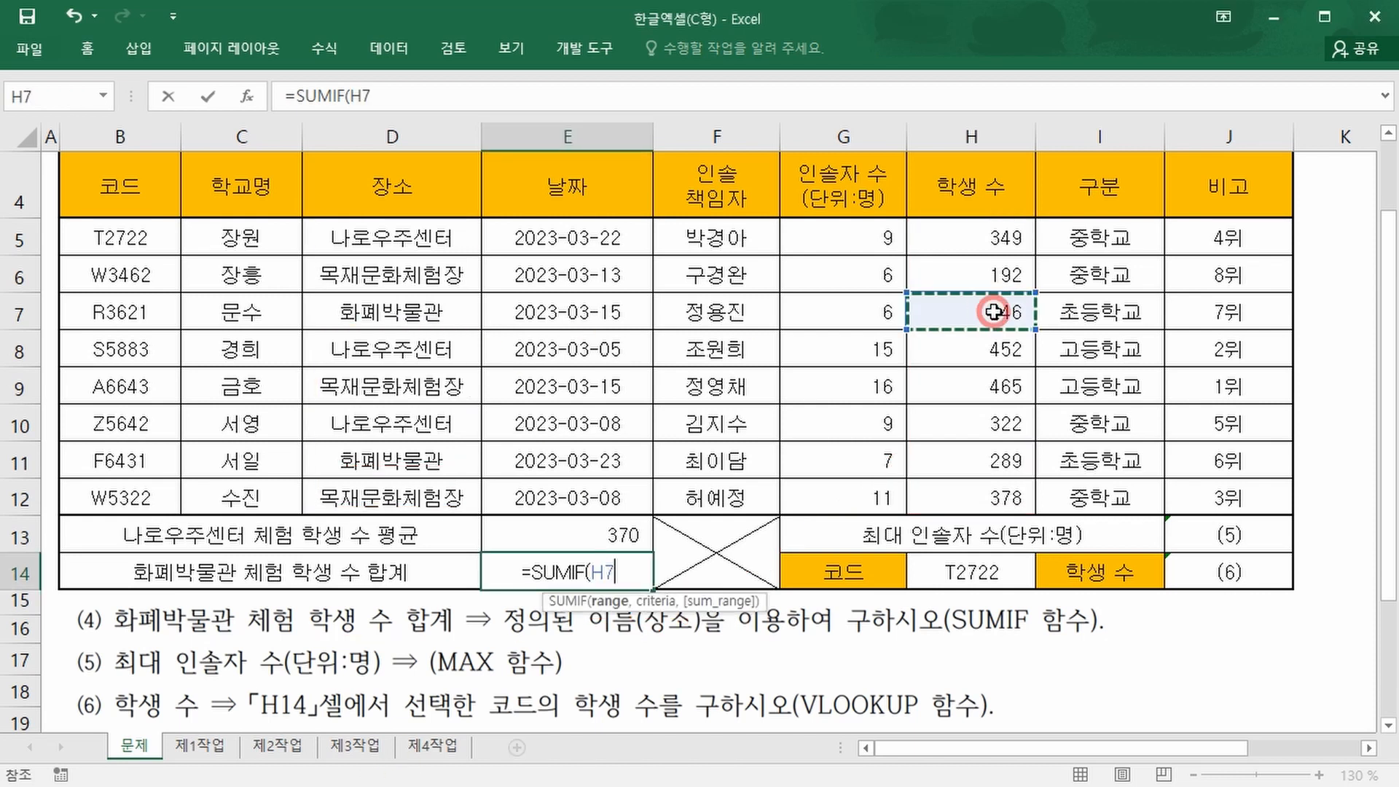
ctrl+click(1004, 465)
key(Escape)
click(1008, 312)
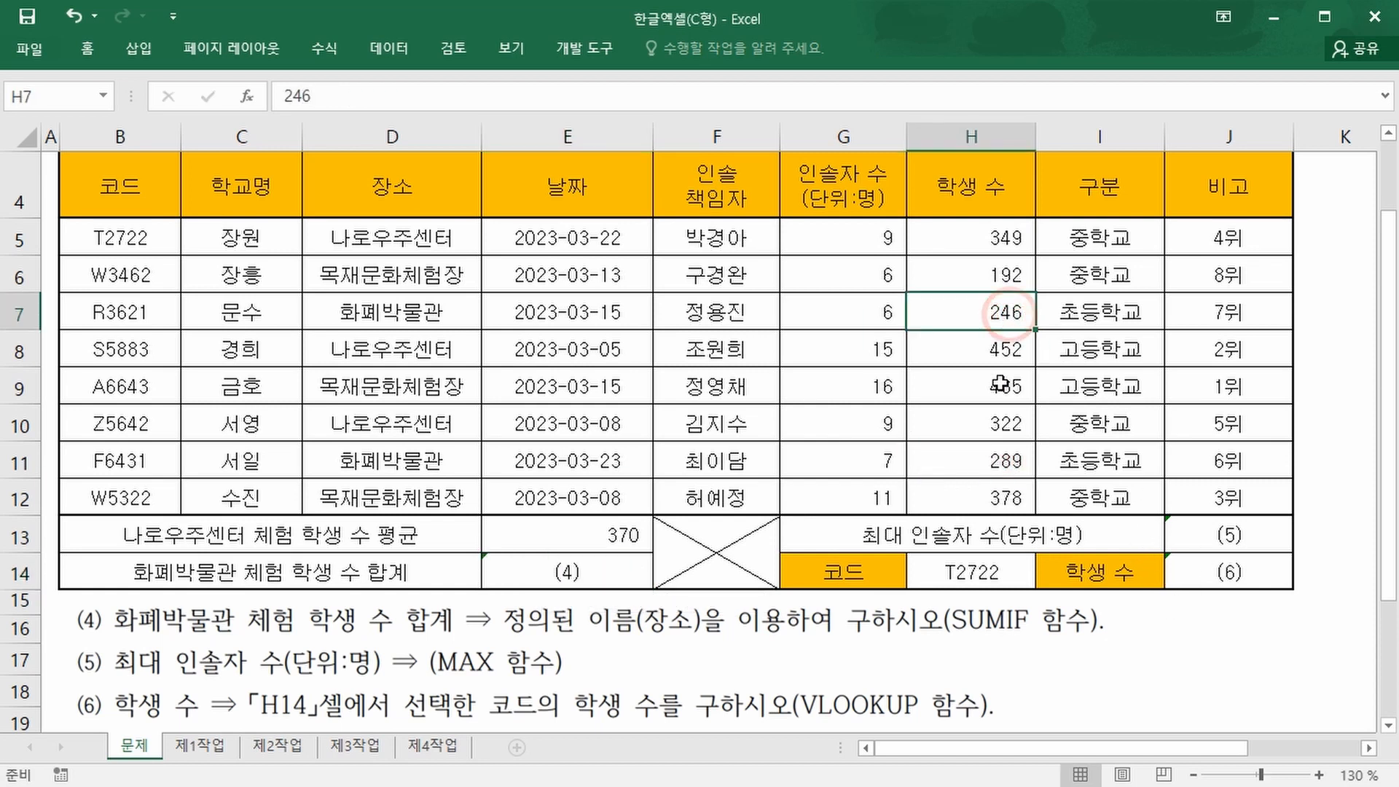
ctrl+click(997, 461)
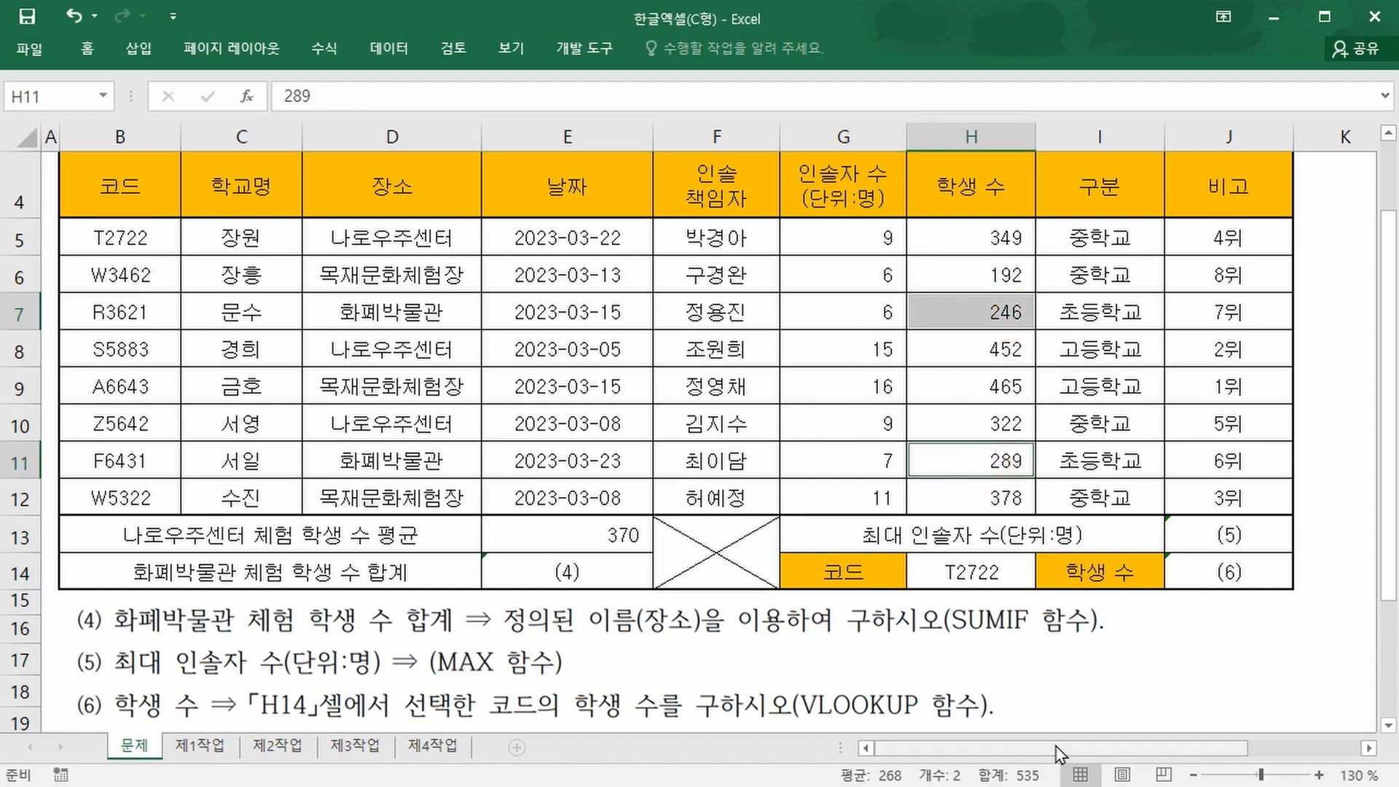
drag(821, 744, 1054, 784)
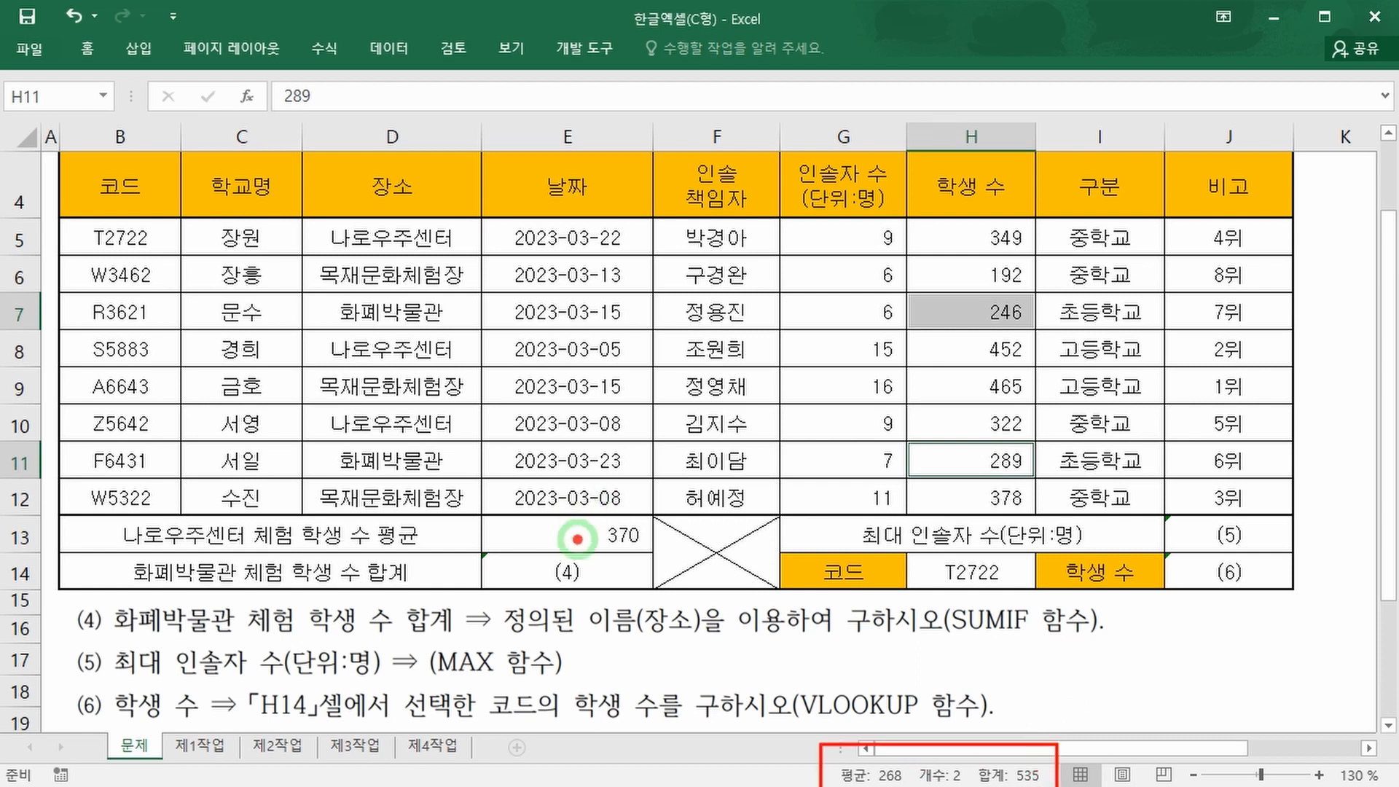
Start a SUMIF formula in E14 with the defined name 장소 as its range
click(579, 574)
text(=su)
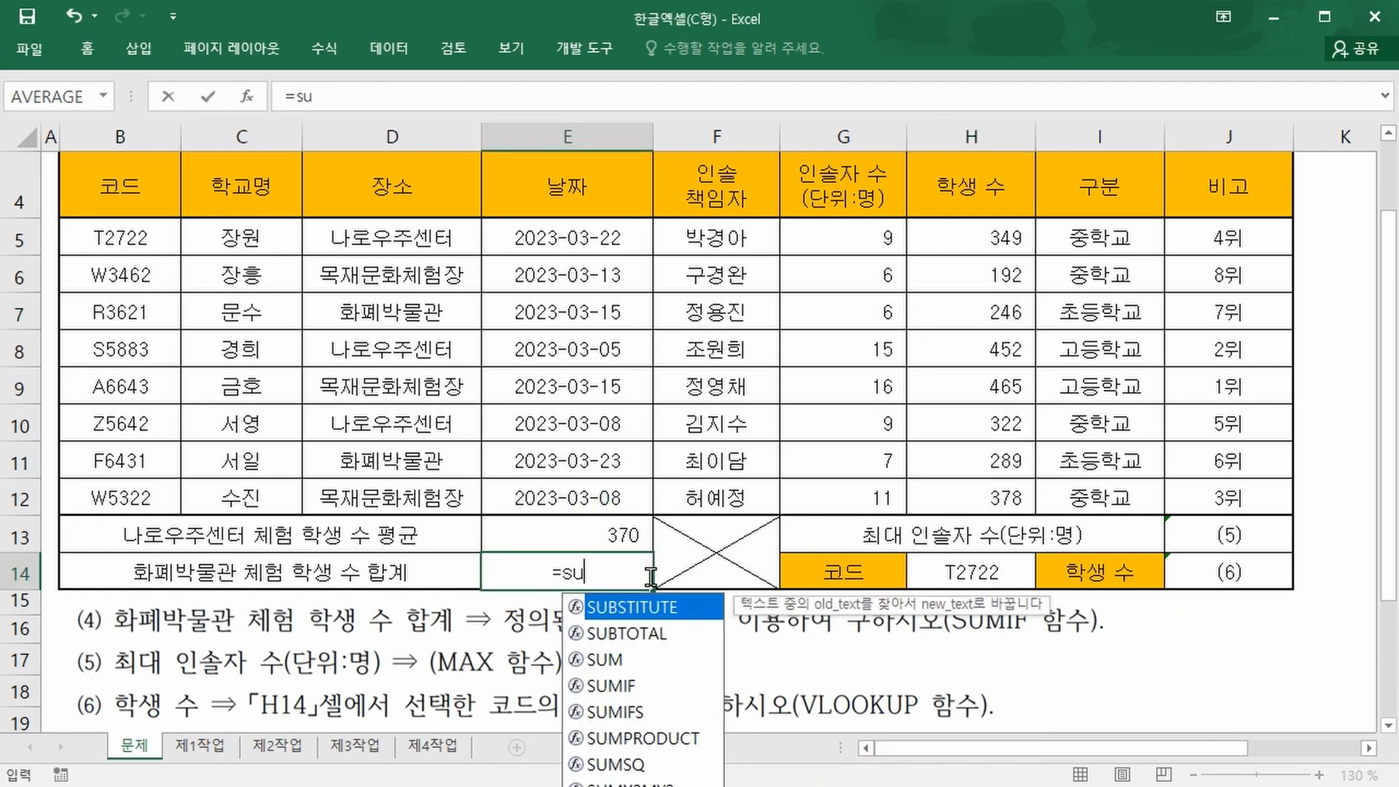
text(mif)
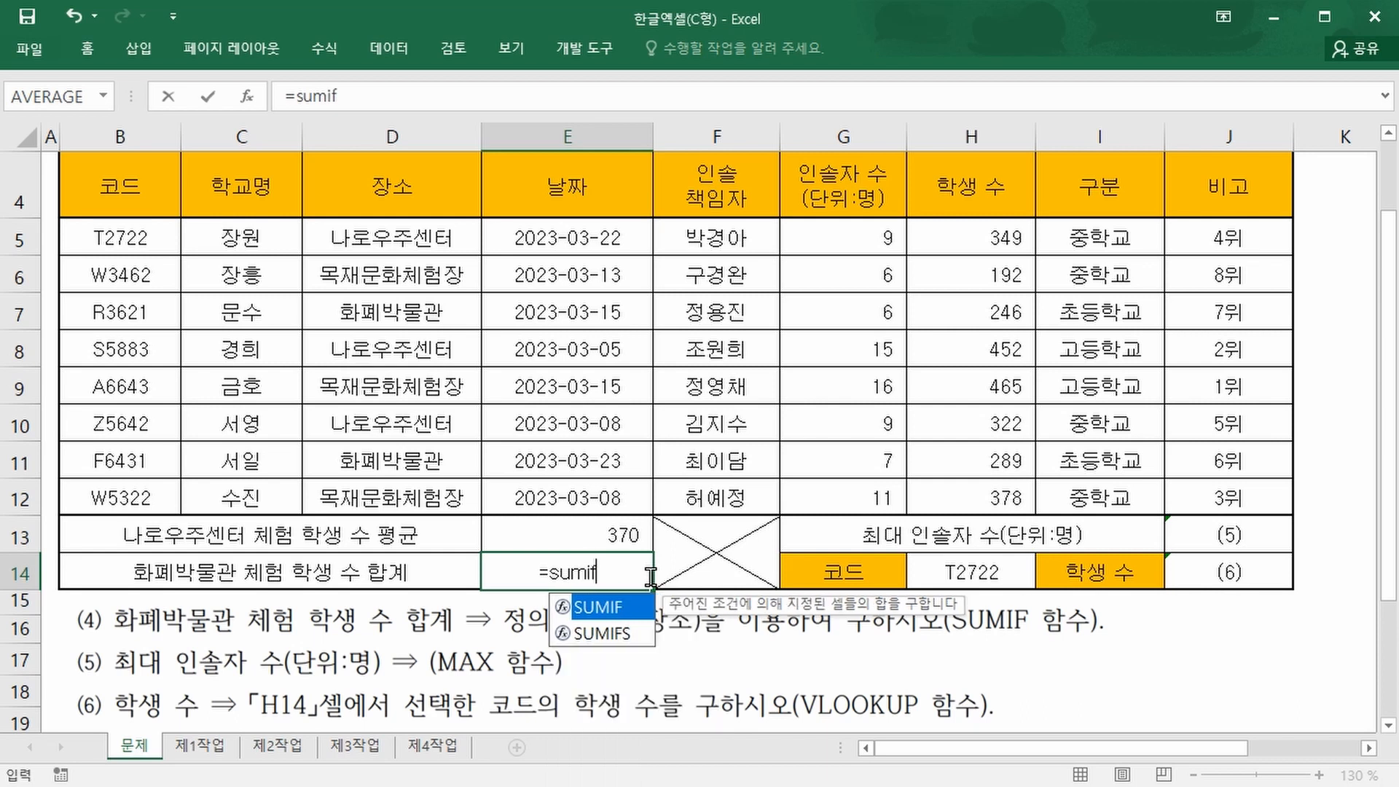
key(Tab)
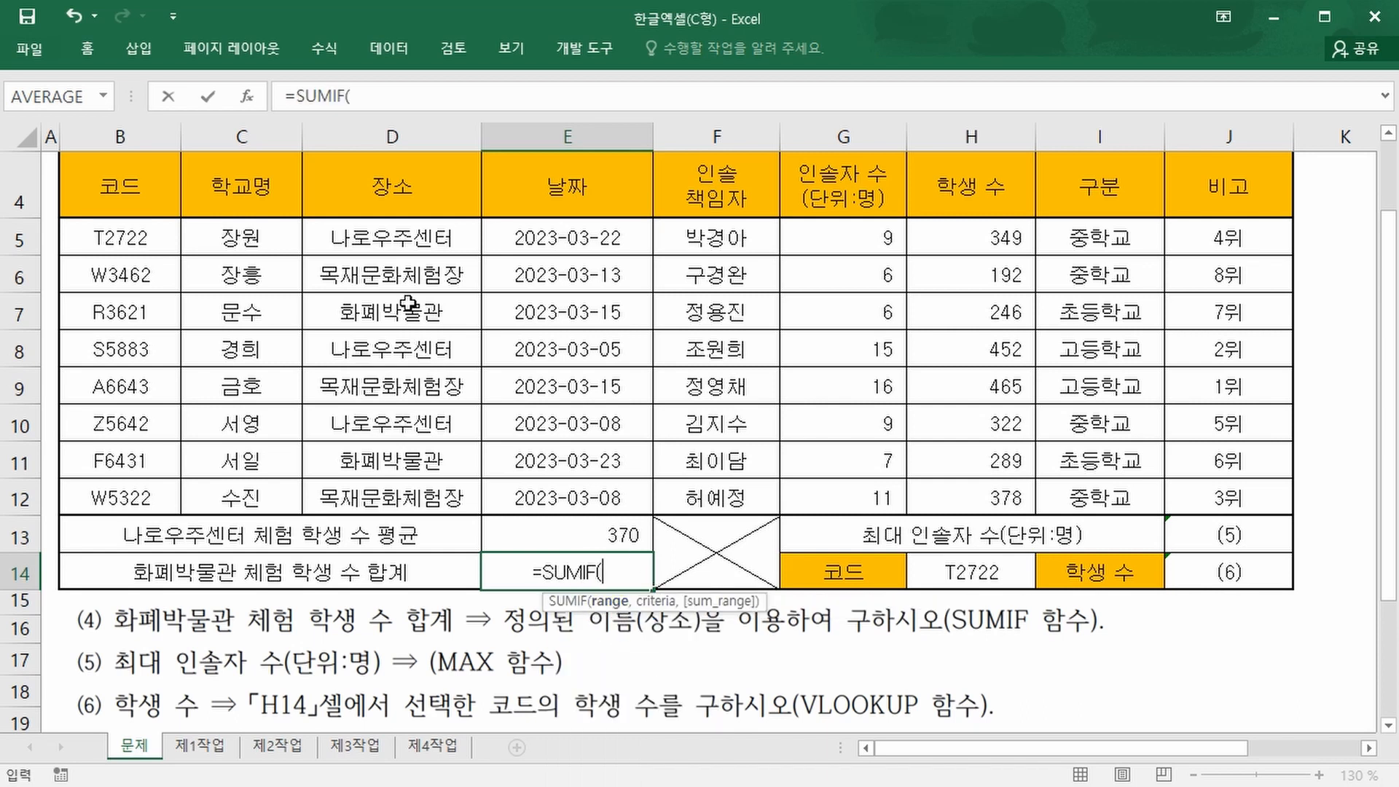
drag(397, 236, 425, 501)
text(,)
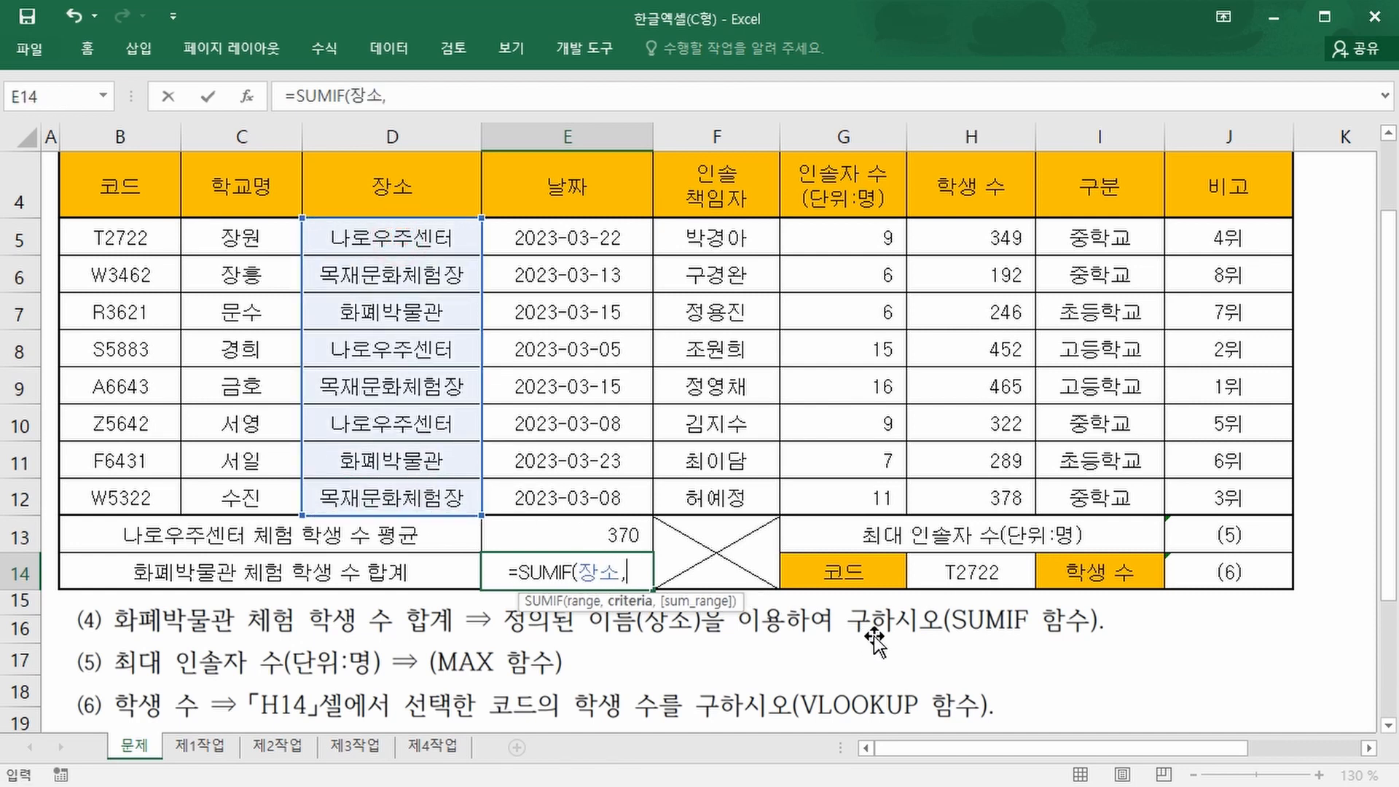
Enter "화폐박물관" as the criteria of the SUMIF formula in E14
text(")
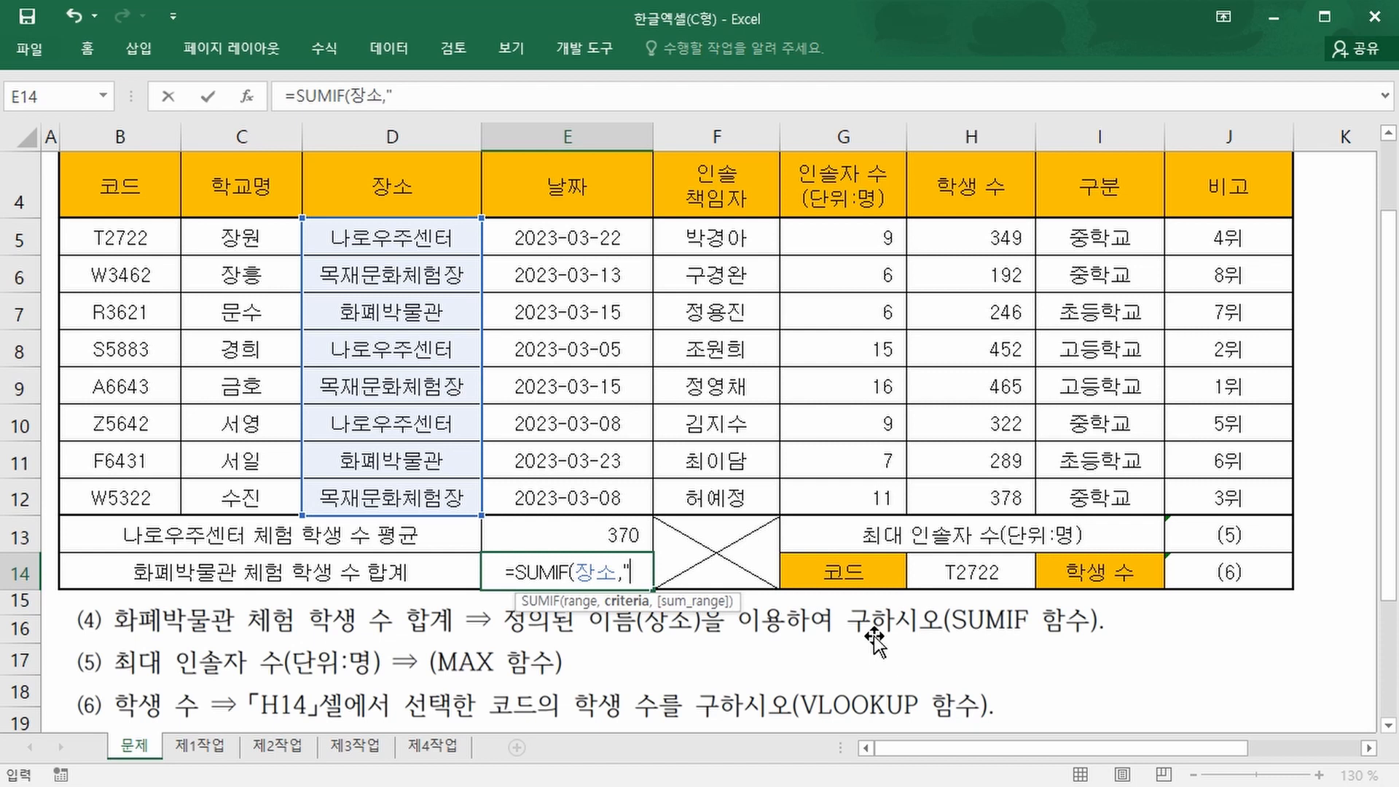
text(ghk)
key(BackSpace)
key(BackSpace)
key(BackSpace)
key(Hangul)
text(호)
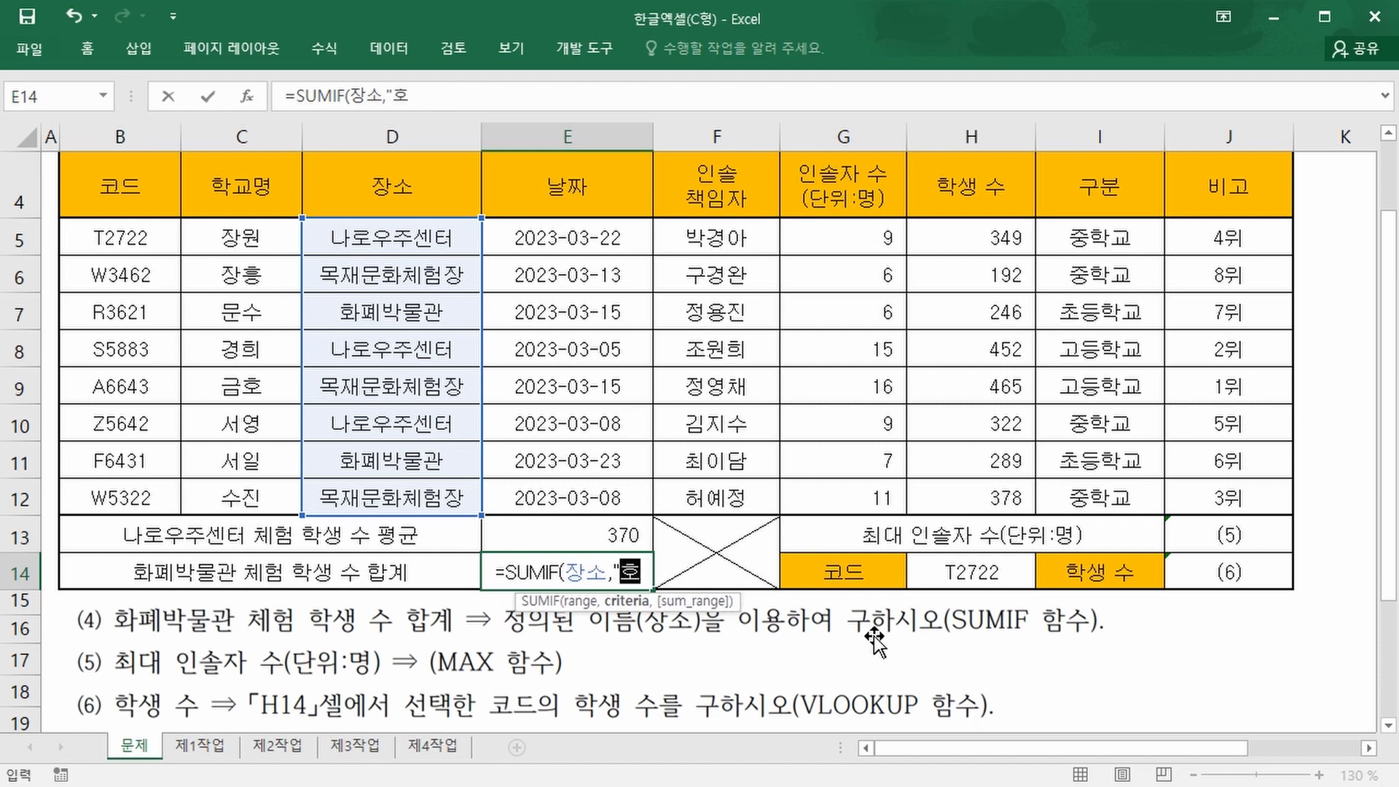
text(화폐바)
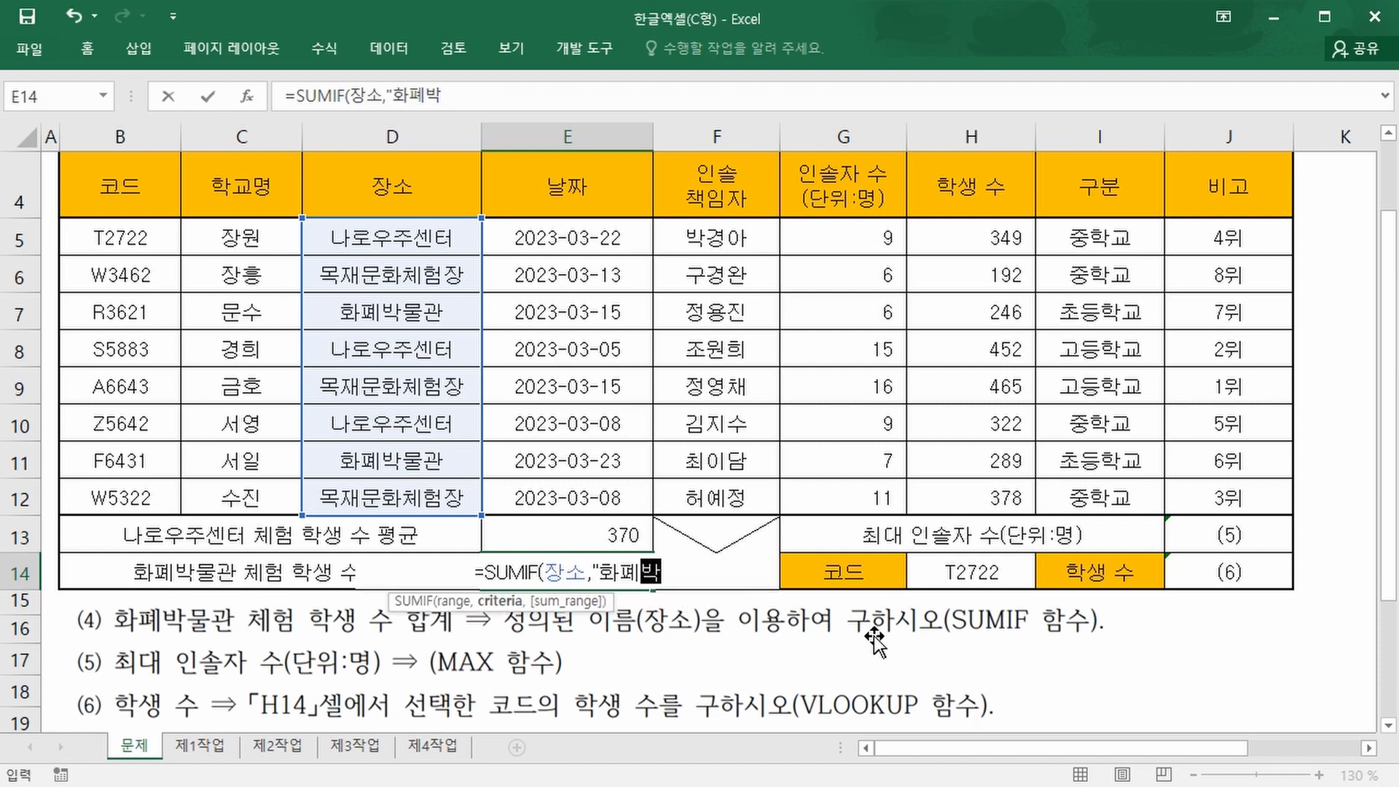
text(물과",)
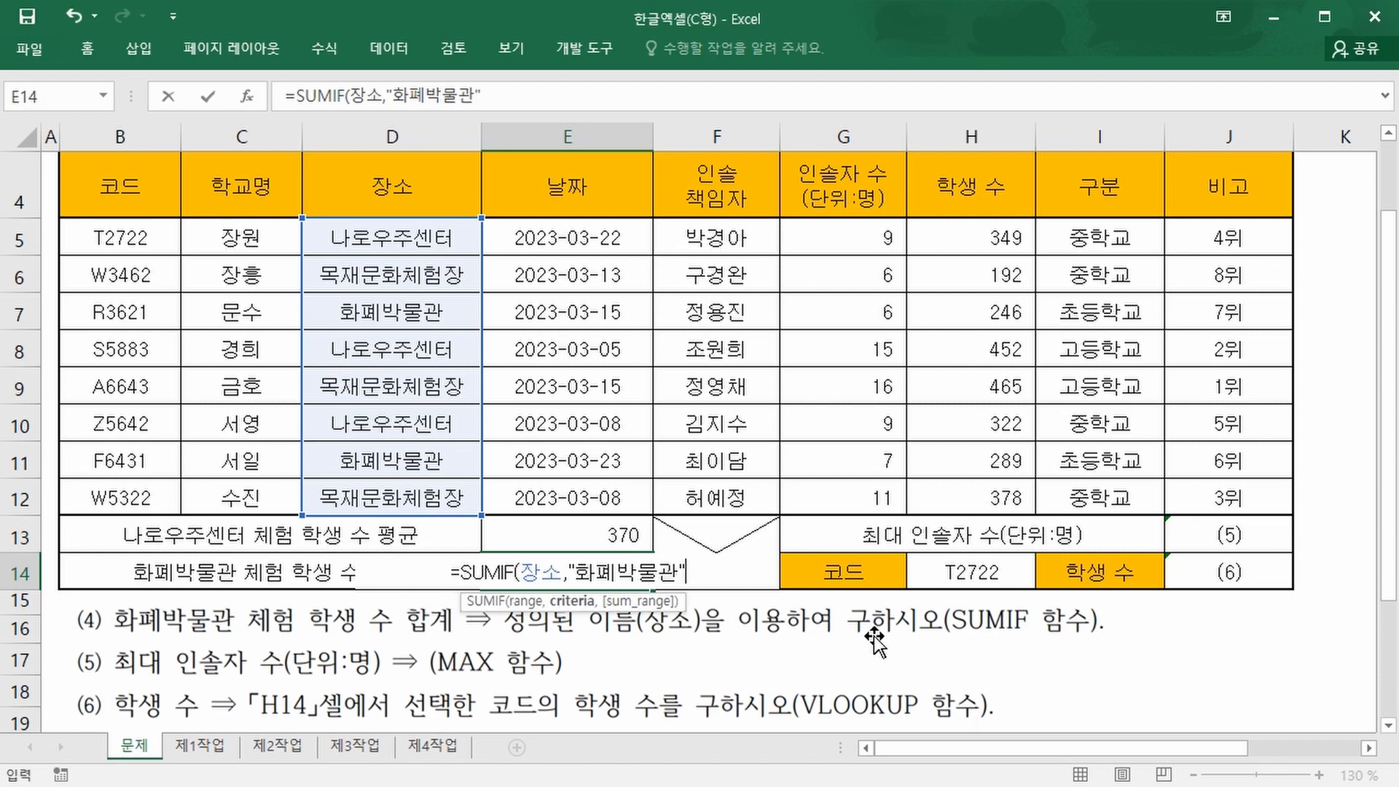
Complete the SUMIF formula in E14 with the student numbers H5:H12 as the sum range
drag(251, 645, 452, 641)
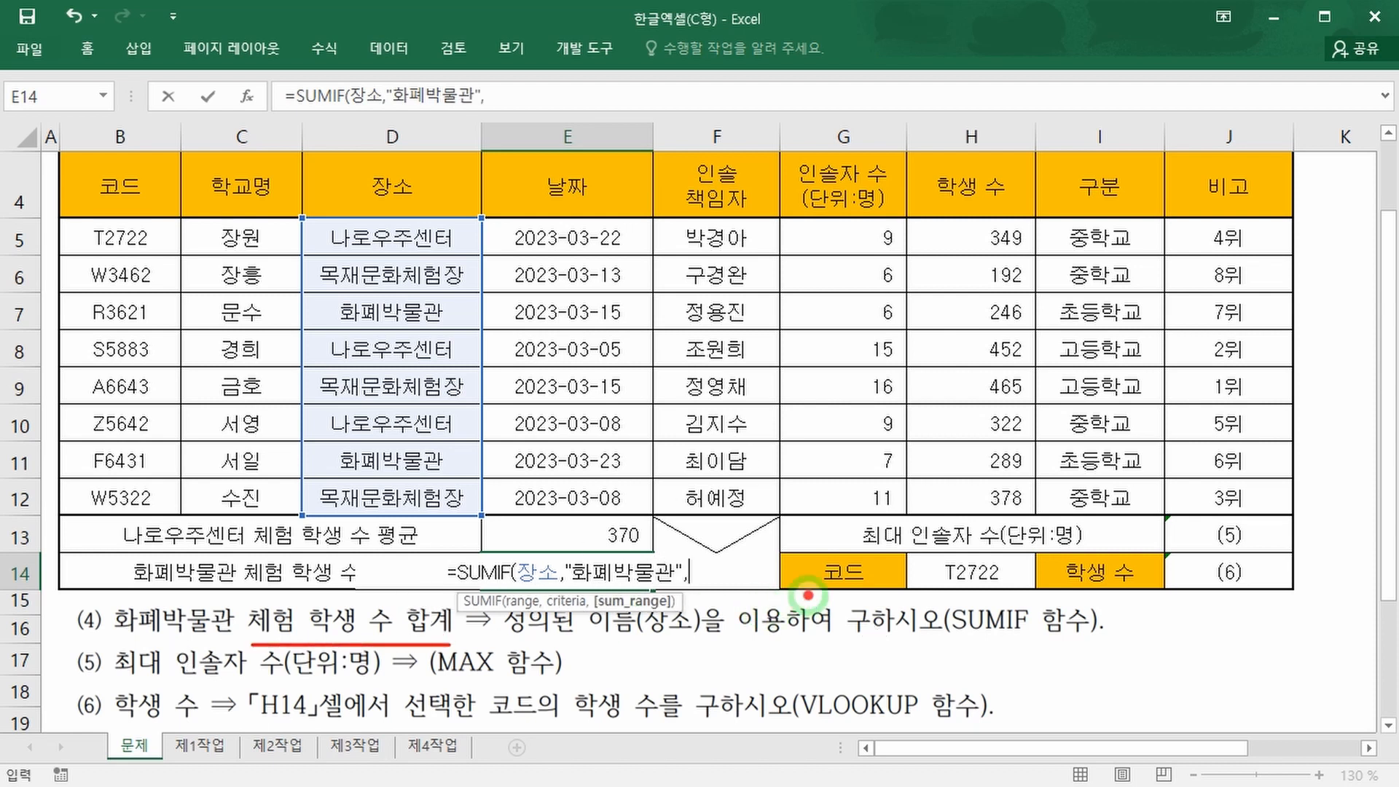
key(Escape)
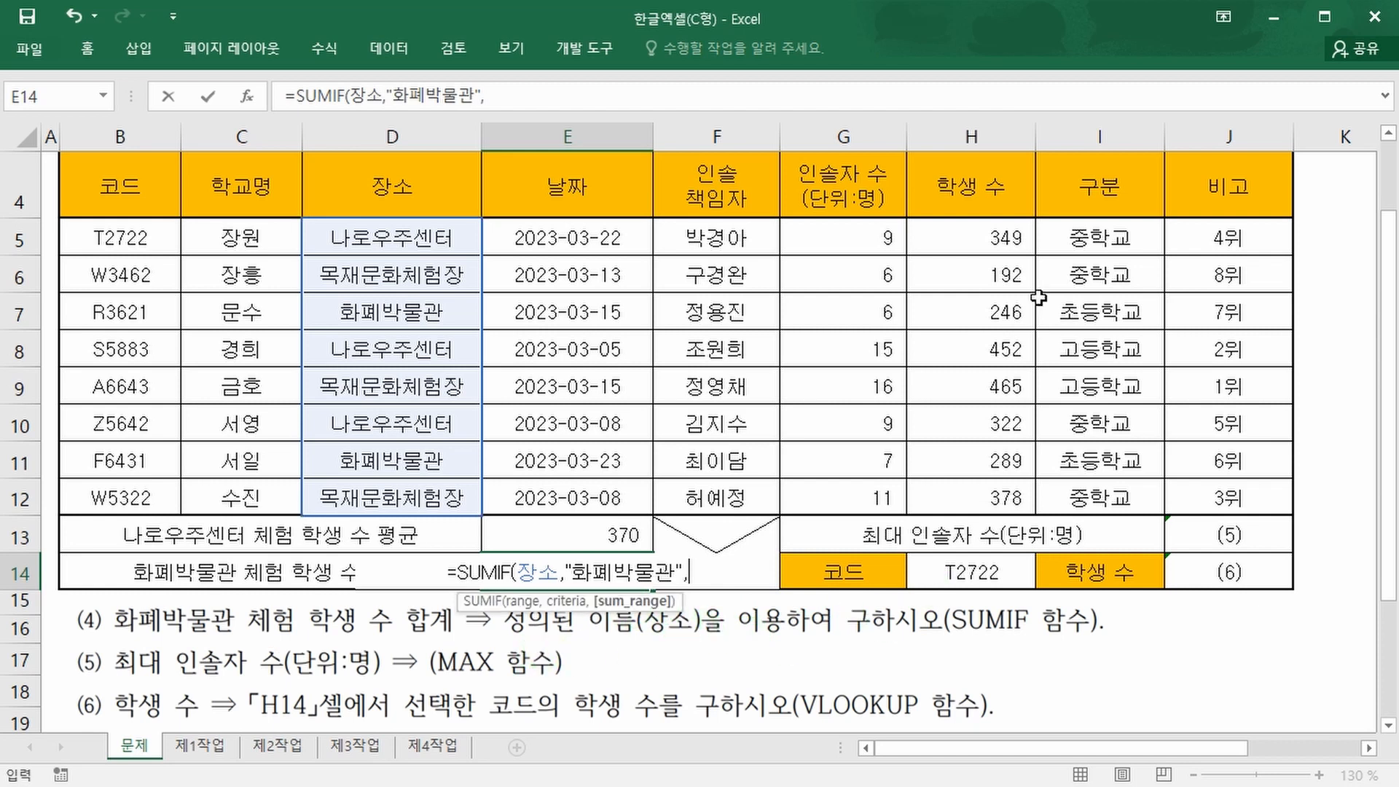
drag(979, 232, 973, 510)
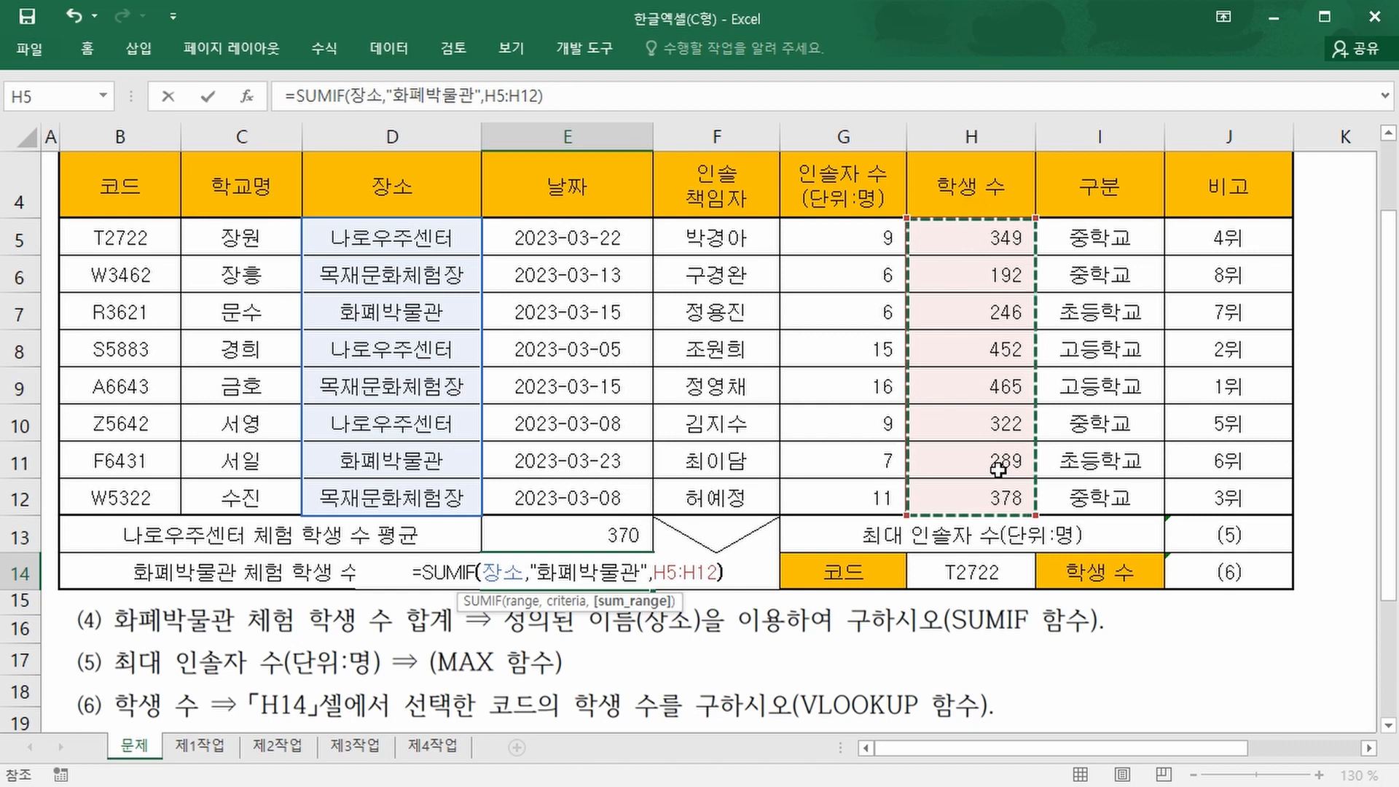
key(Return)
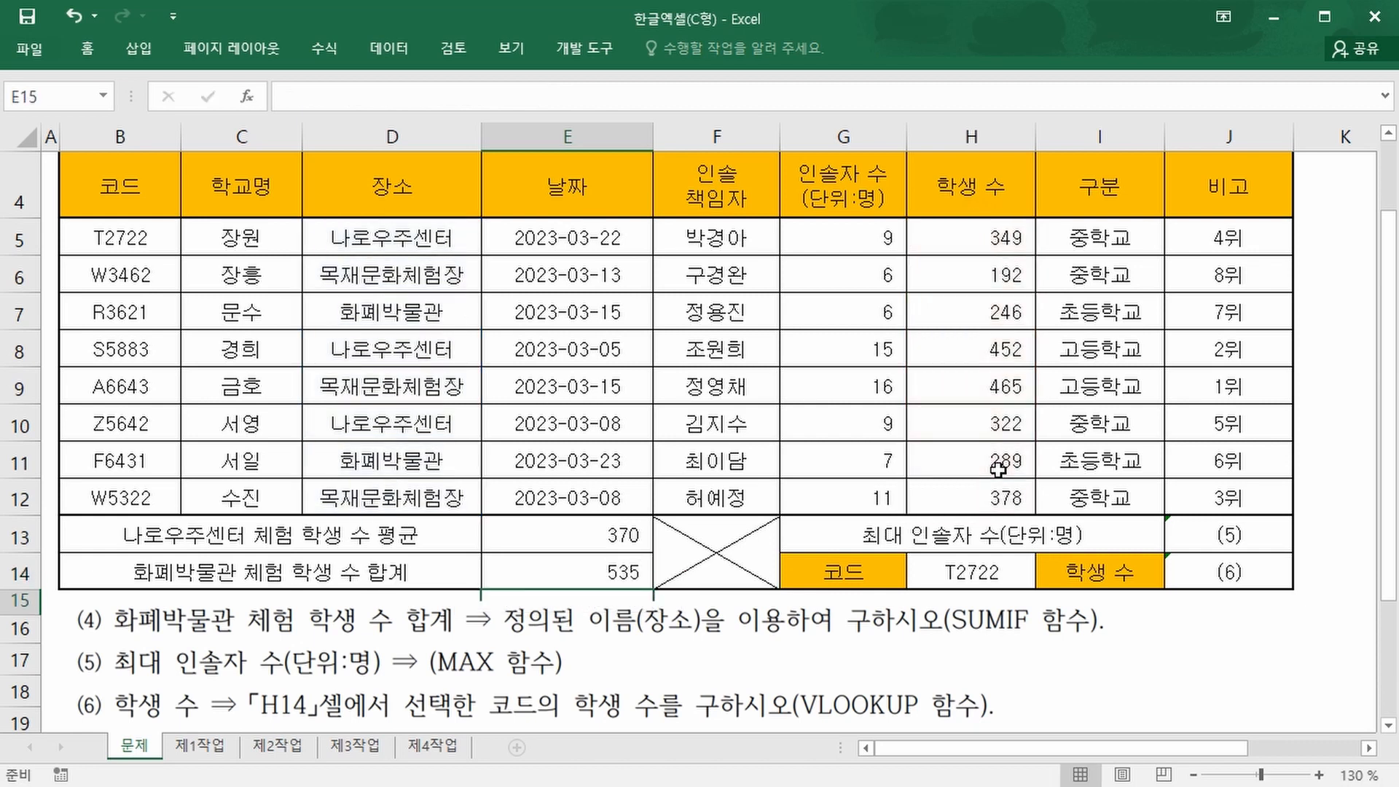
Read problem (5)'s required function and start a MAX formula in J13
click(1211, 534)
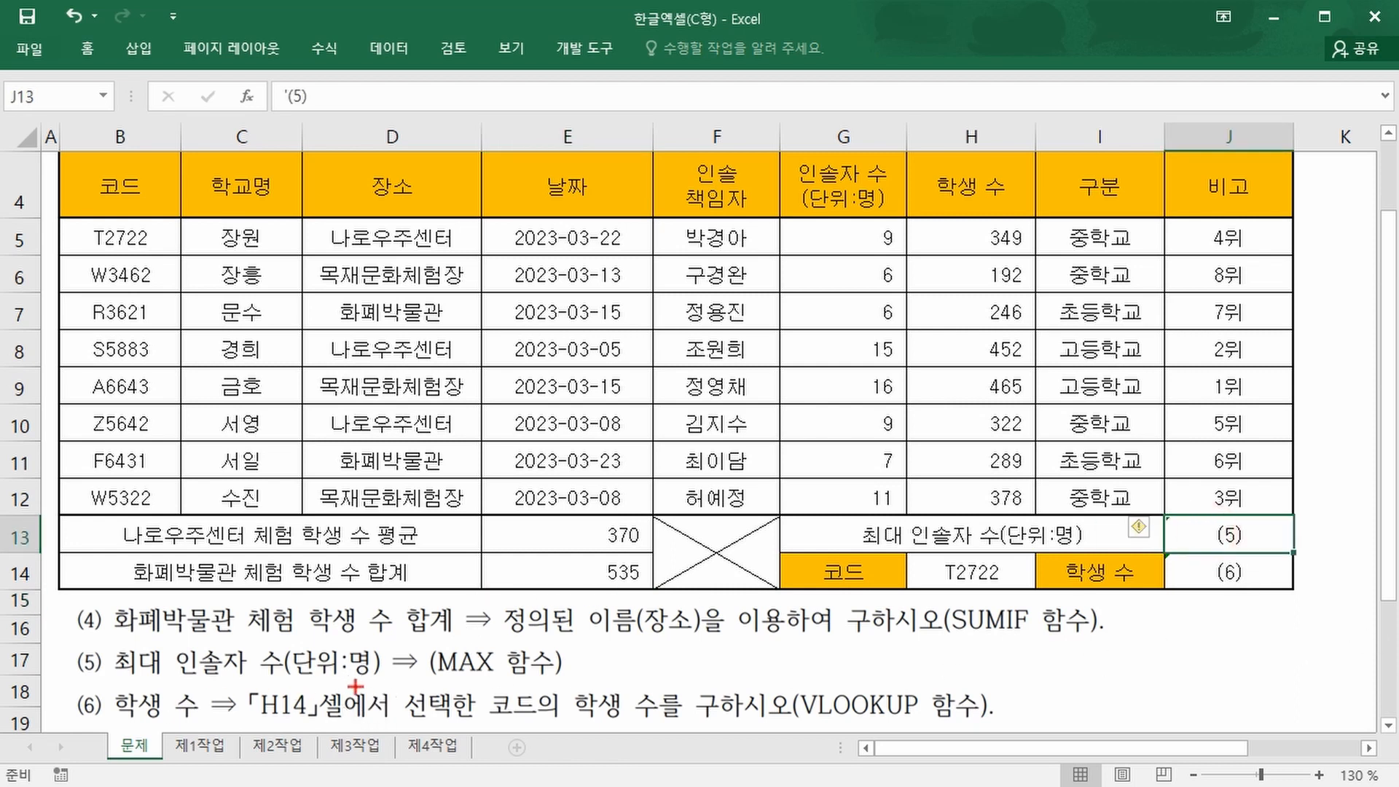
drag(430, 669, 587, 669)
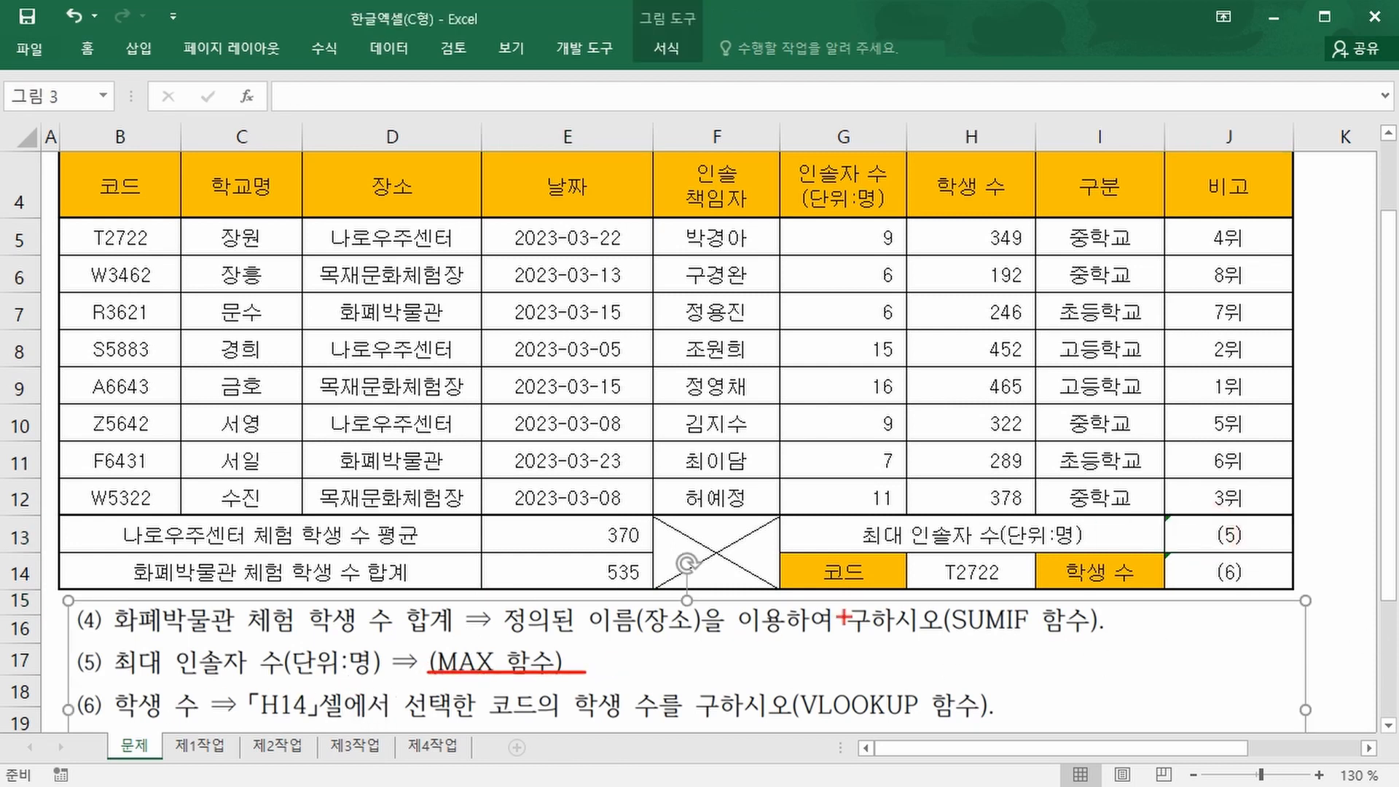
click(1202, 534)
text(=)
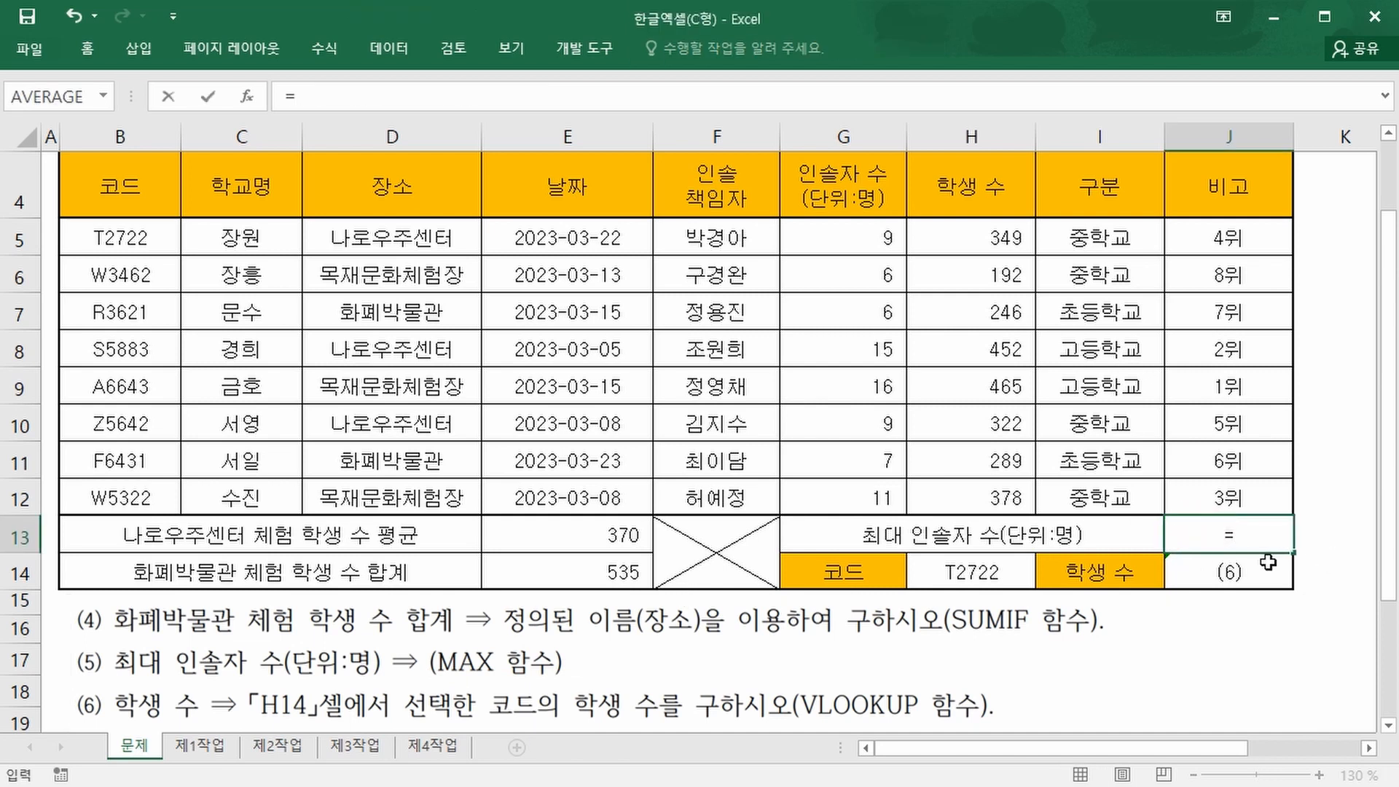
text(ㅡㅁ)
key(BackSpace)
key(BackSpace)
text(max)
key(Tab)
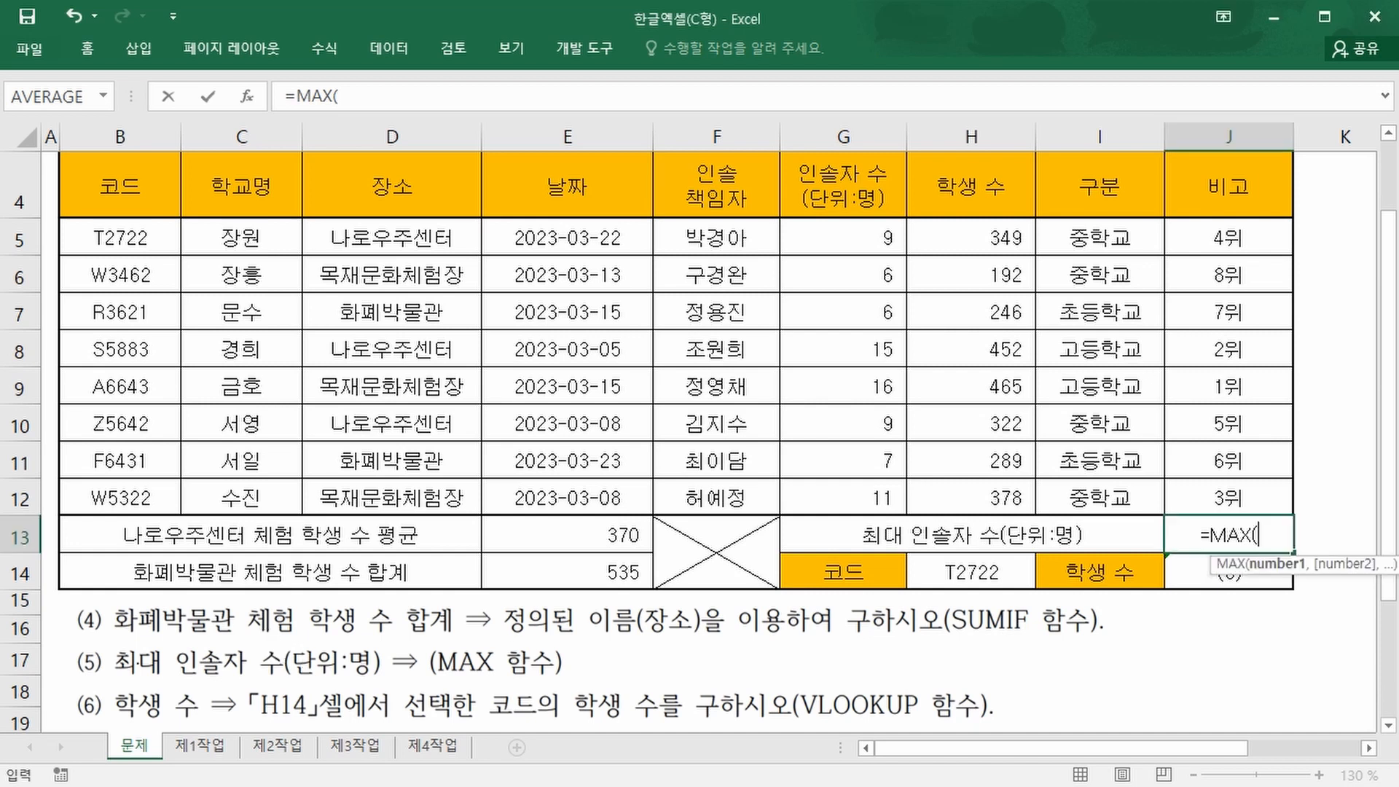
Complete the MAX formula in J13 with the 인솔자 수 range G5:G12
drag(125, 679, 386, 674)
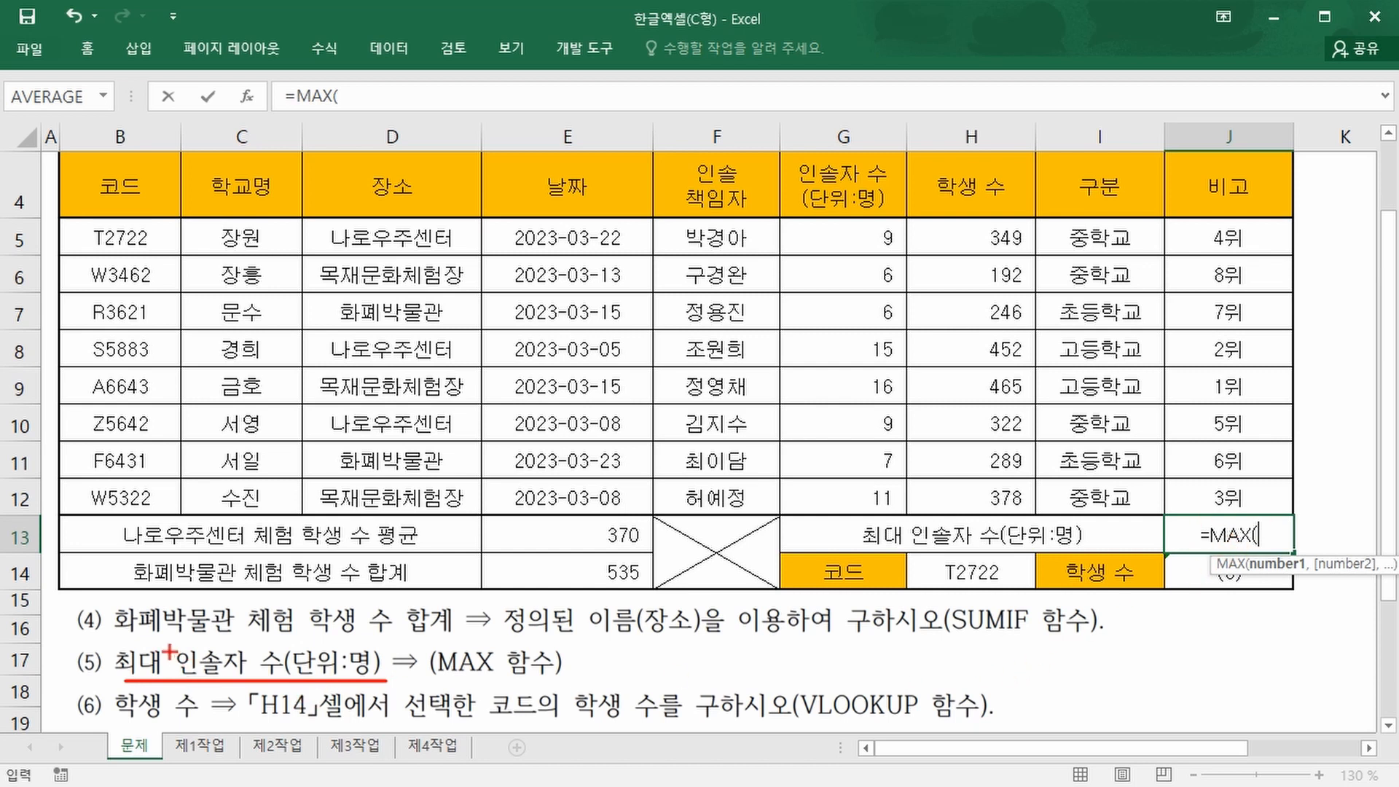
drag(166, 643, 286, 683)
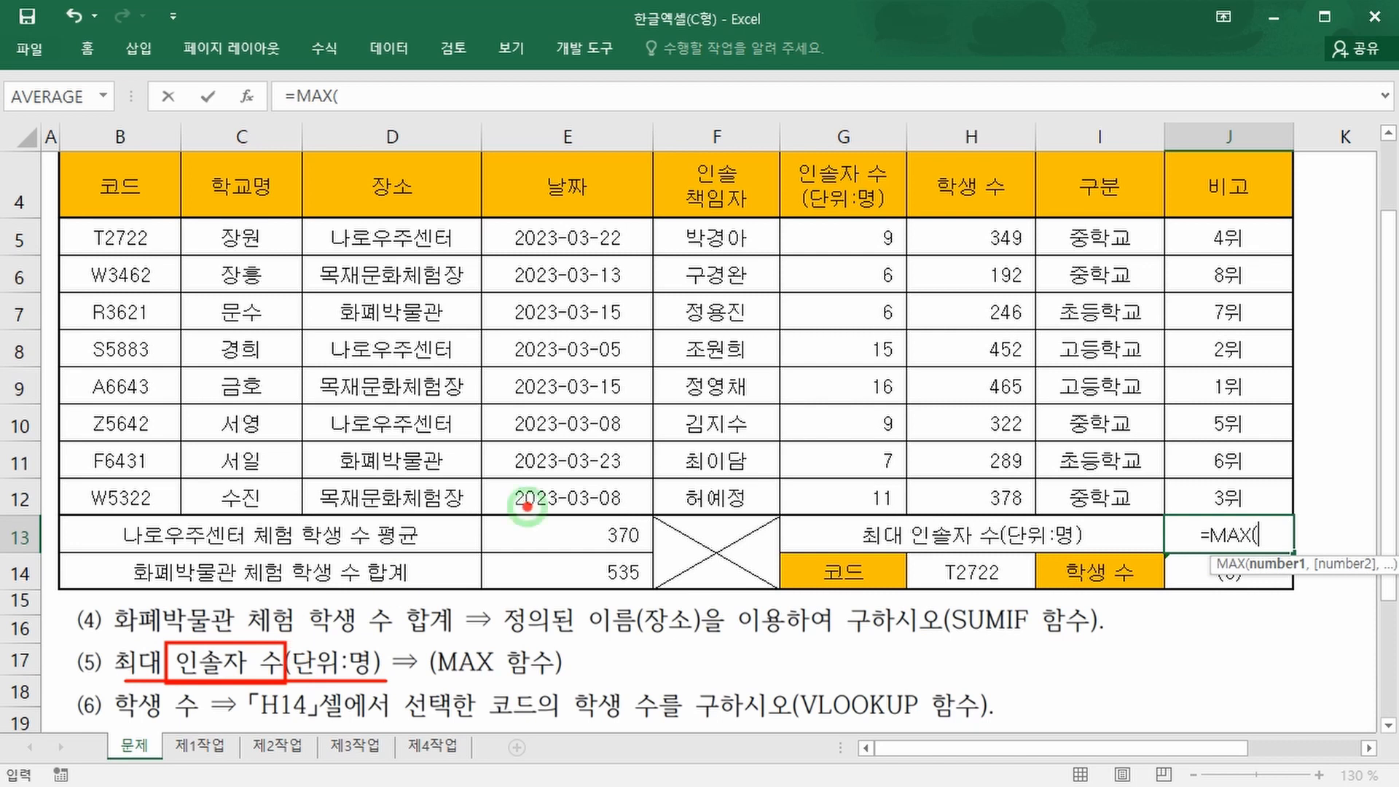
click(841, 231)
drag(842, 231, 843, 500)
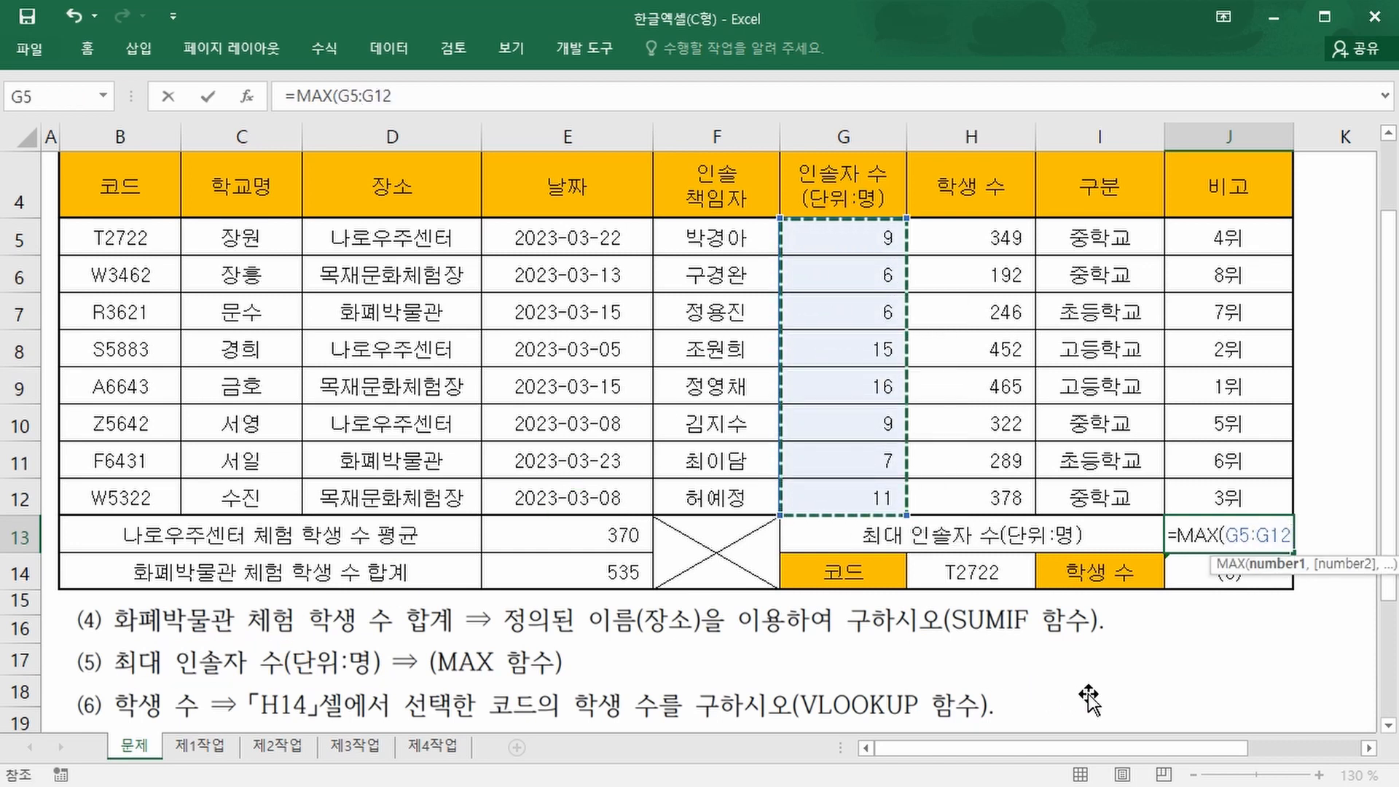
text())
key(Return)
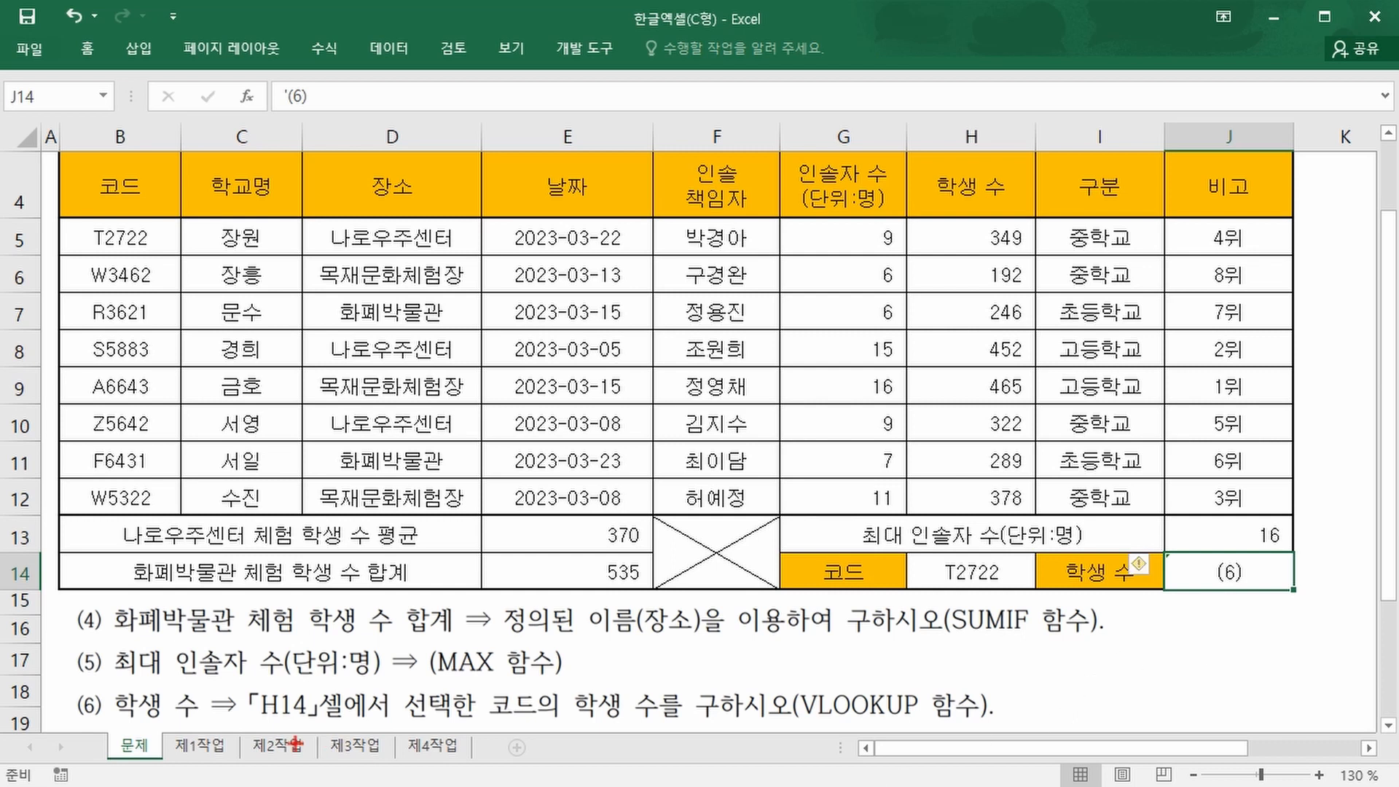
Examine problem (6)'s VLOOKUP instruction and the table area spanning the 코드 column to the 학생 수 column
drag(257, 722, 1006, 724)
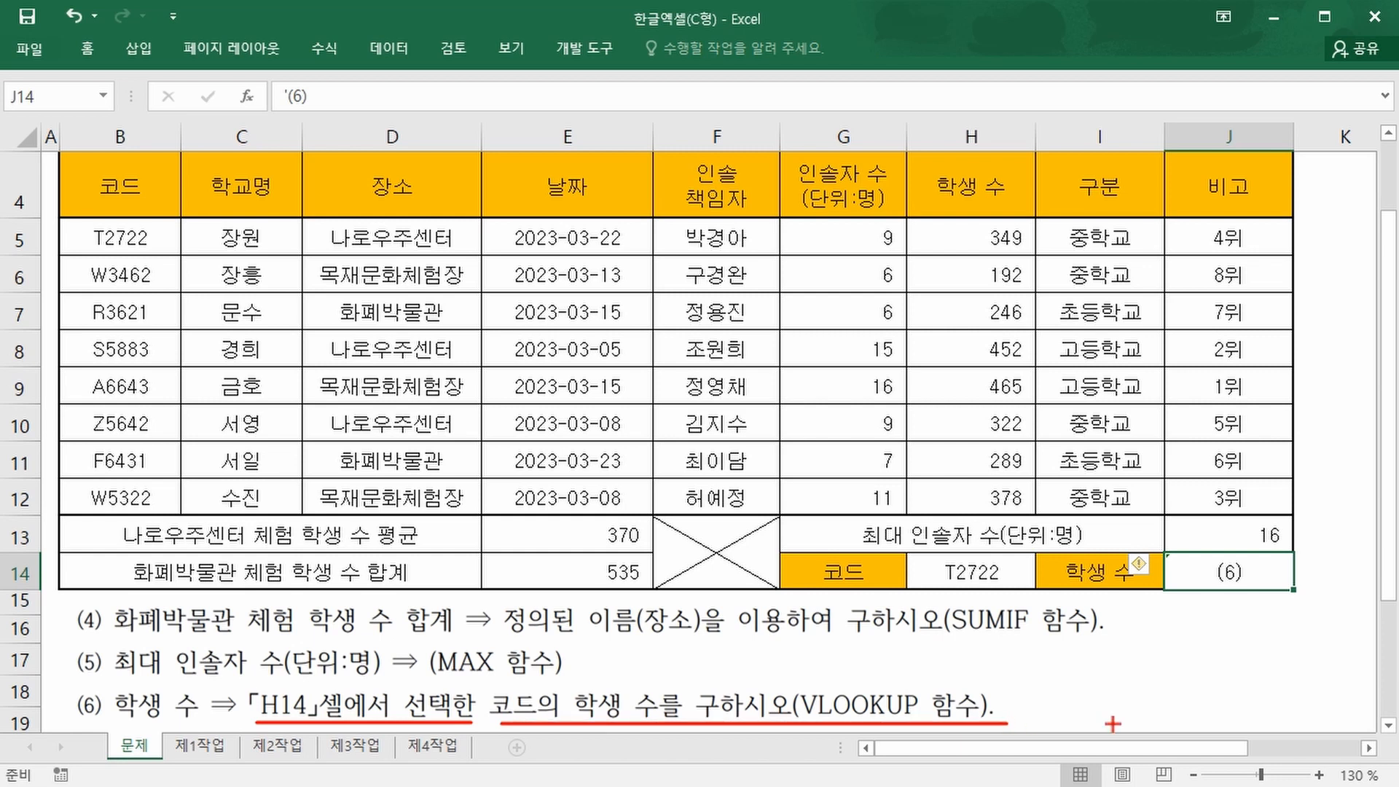
mouse_move(90, 222)
mouse_down()
mouse_move(150, 321)
mouse_move(154, 508)
mouse_up()
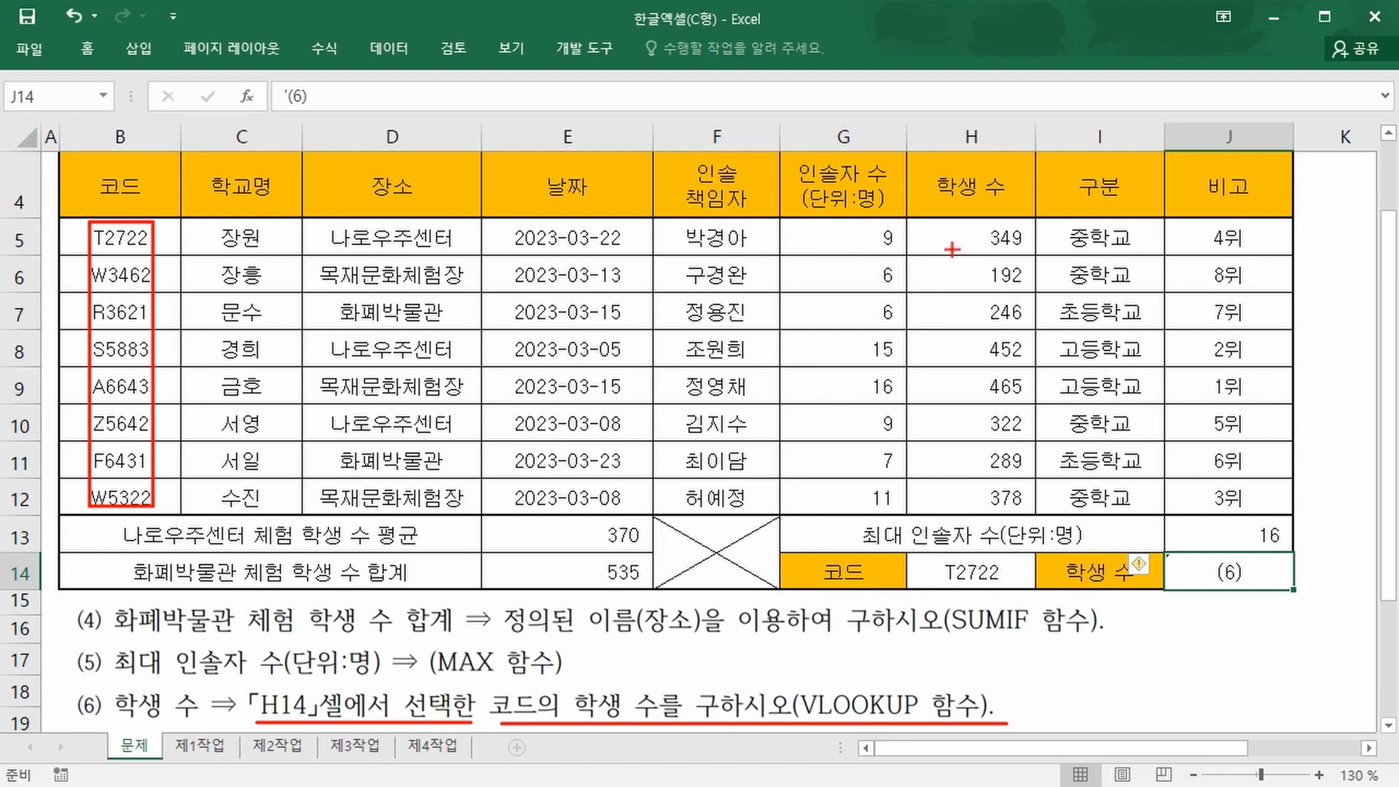
mouse_move(955, 226)
mouse_down()
mouse_move(1038, 450)
mouse_move(1032, 508)
mouse_up()
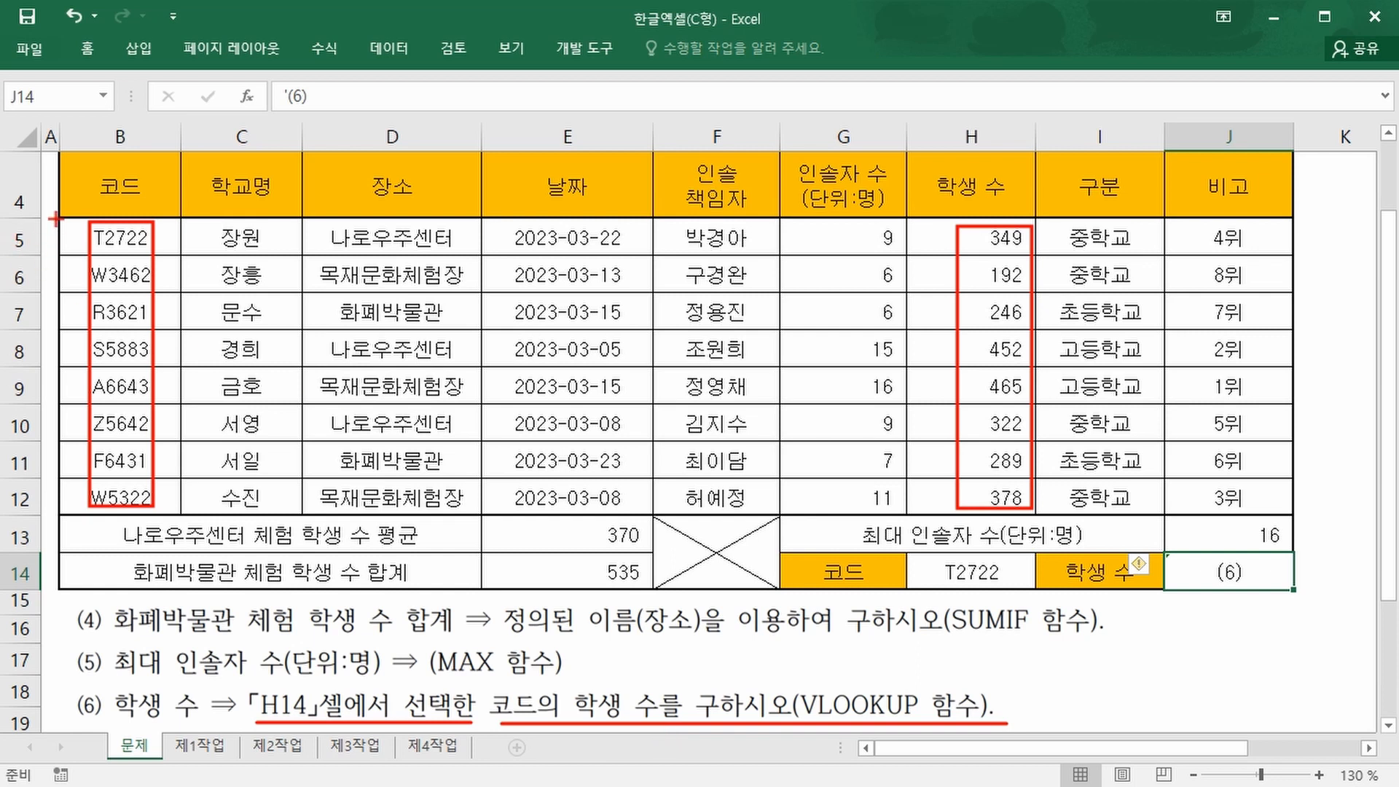
mouse_move(65, 218)
mouse_down()
mouse_move(444, 426)
mouse_move(754, 503)
mouse_move(1048, 524)
mouse_up()
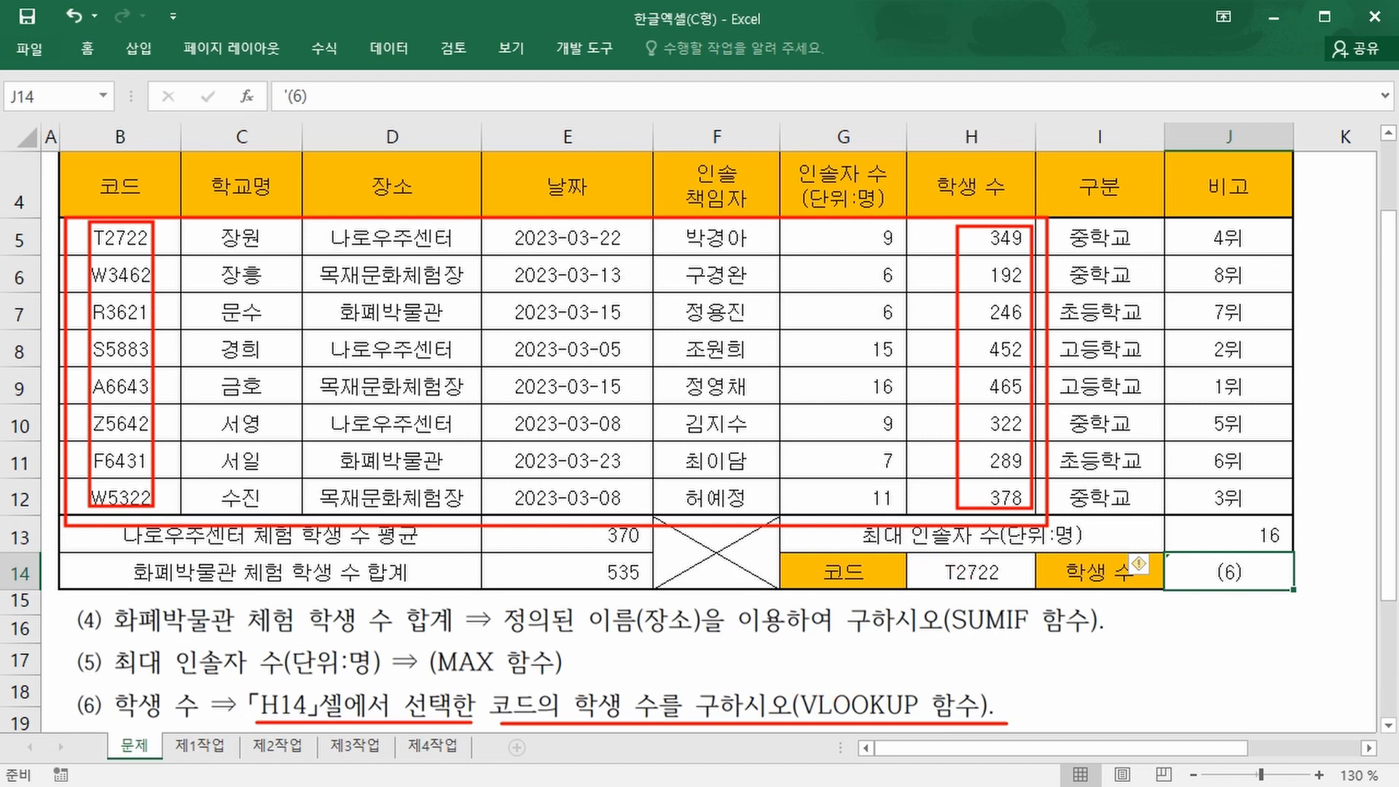
Start a VLOOKUP formula in J14 with the code in H14 as the lookup value
mouse_move(924, 558)
mouse_down()
mouse_move(999, 557)
mouse_move(924, 562)
mouse_up()
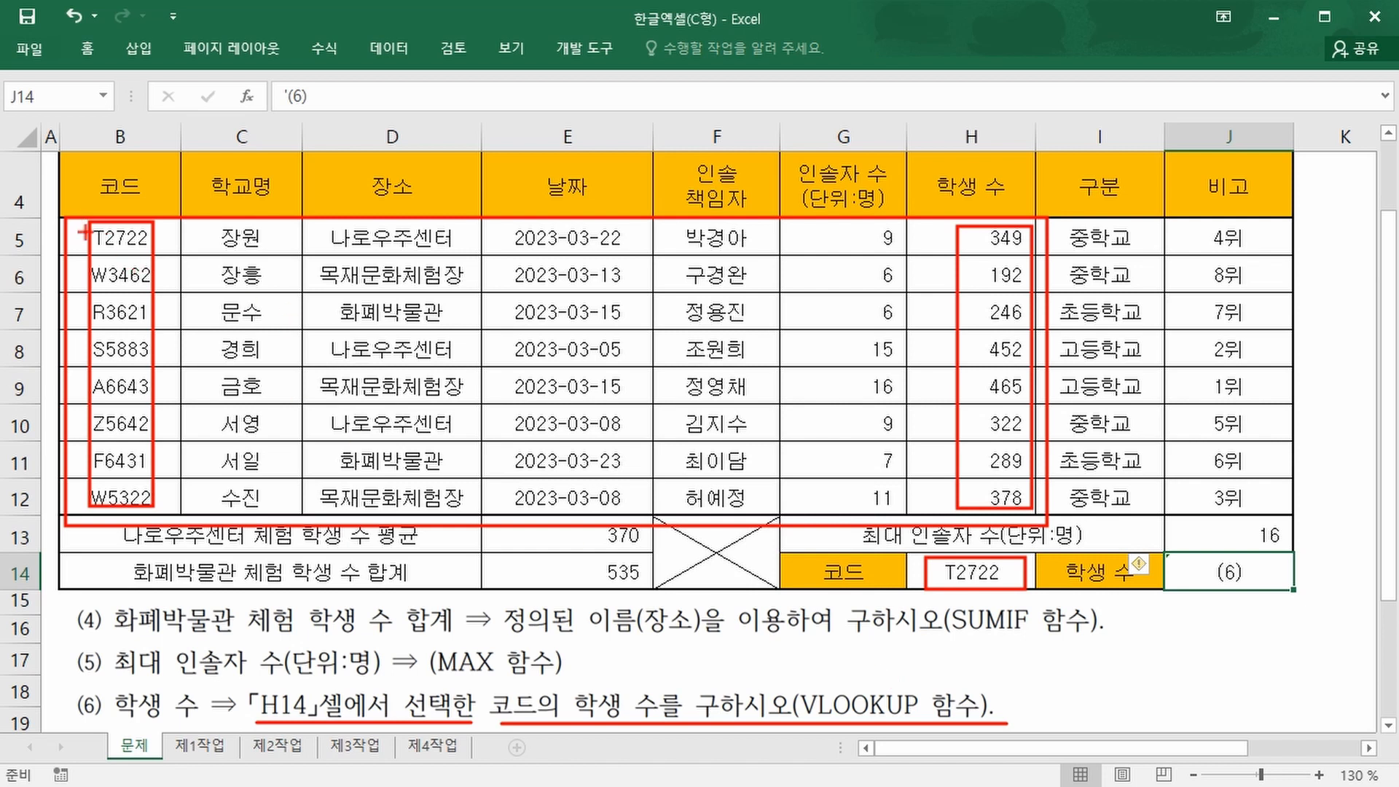
mouse_move(428, 261)
mouse_down()
mouse_move(939, 268)
mouse_move(1015, 252)
mouse_up()
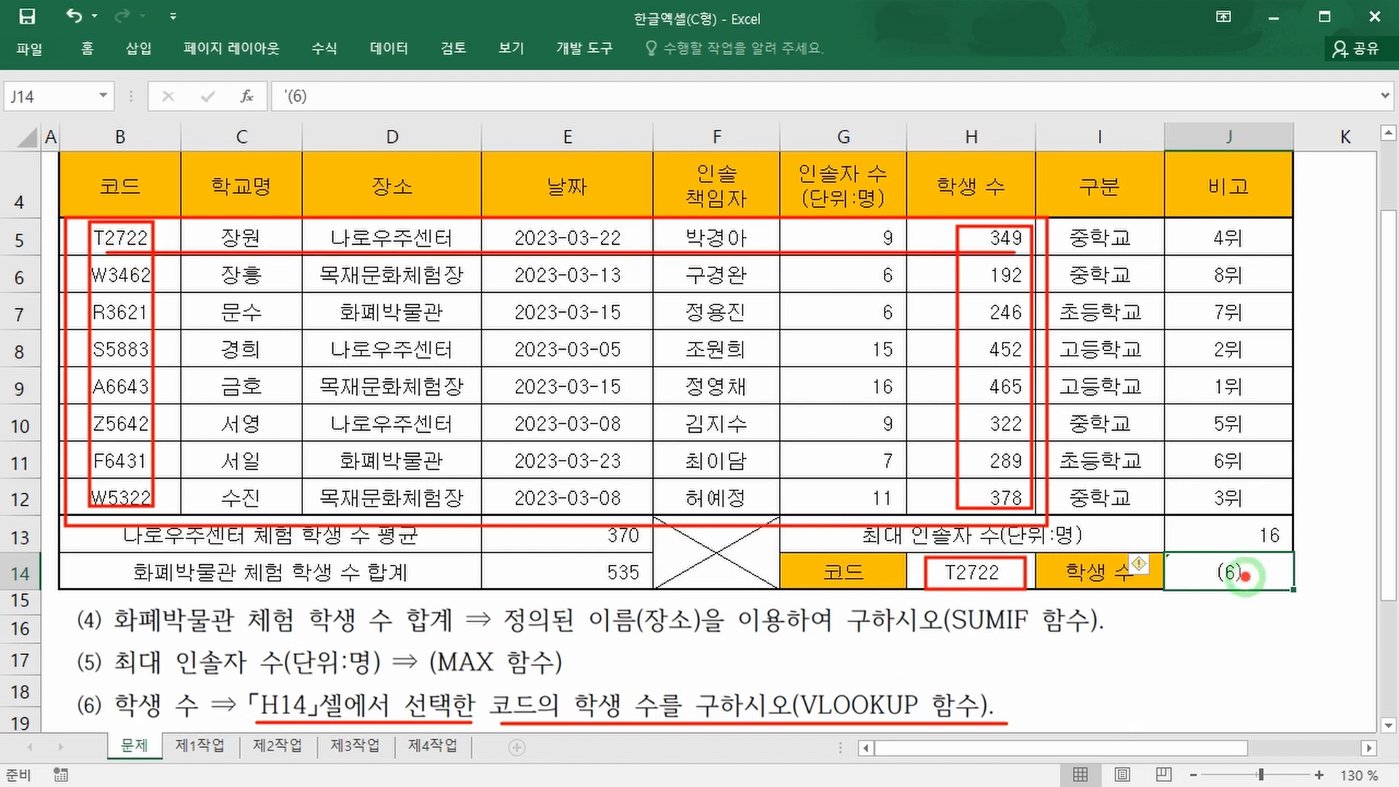
key(Escape)
text(=vl)
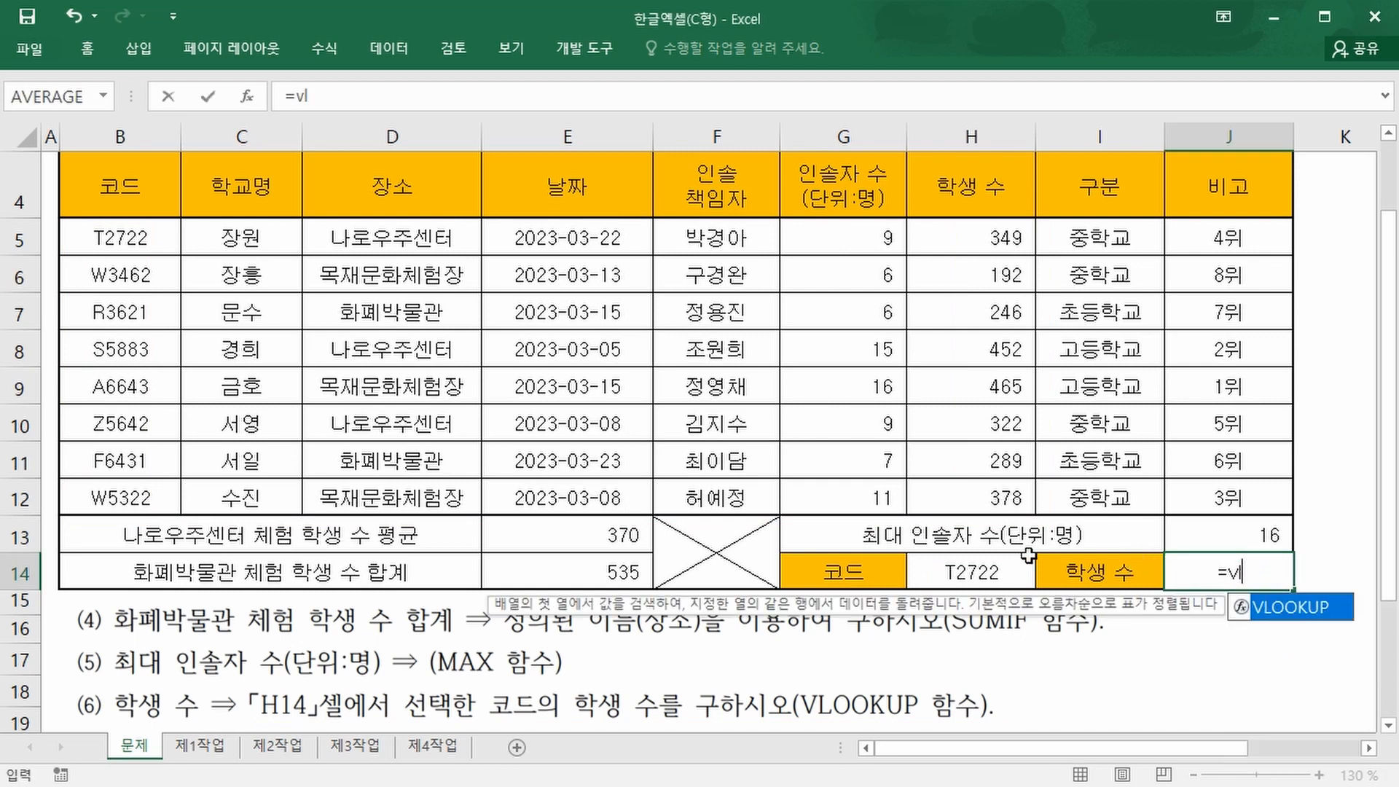
key(ctrl+2)
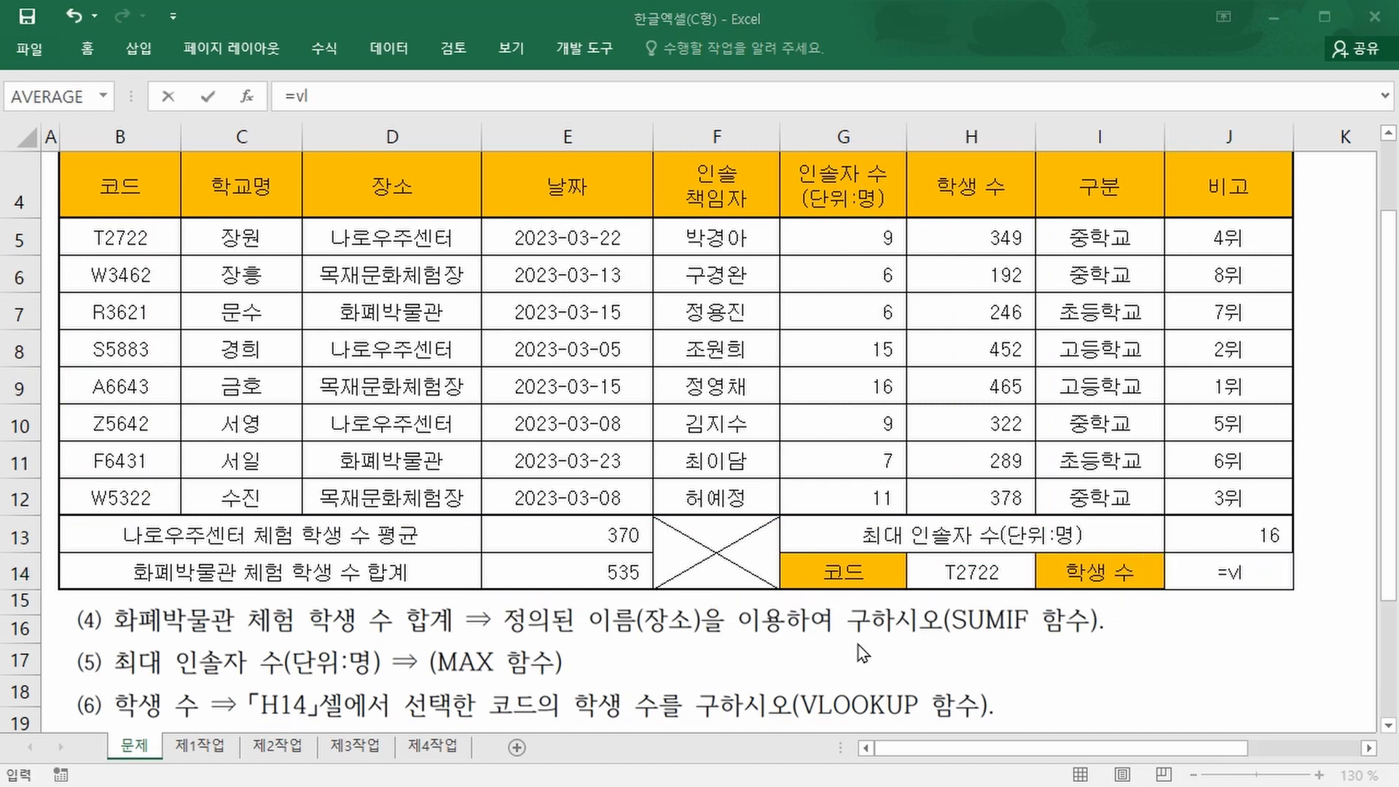
mouse_move(490, 583)
mouse_down()
mouse_move(555, 623)
mouse_move(727, 618)
mouse_up()
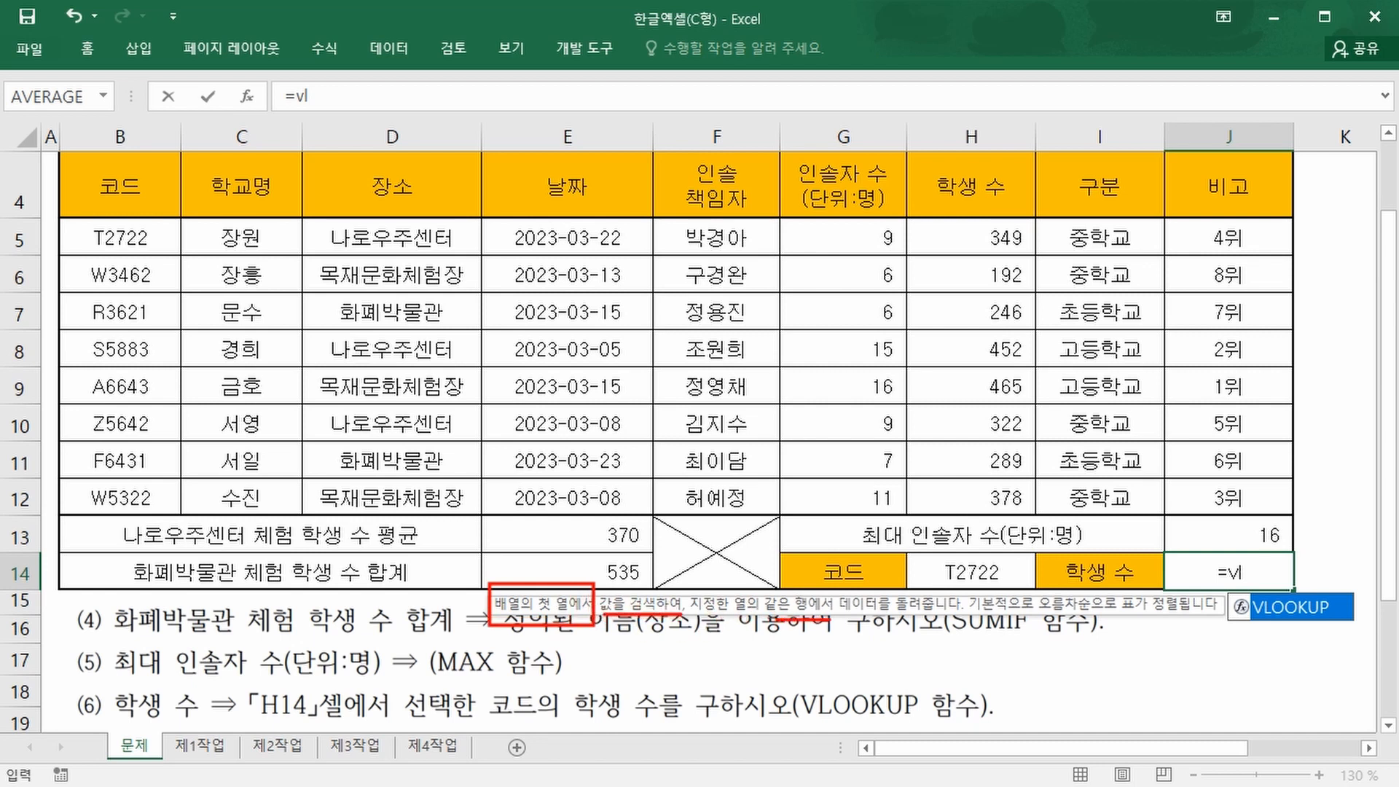
drag(831, 620, 944, 619)
drag(895, 581, 959, 619)
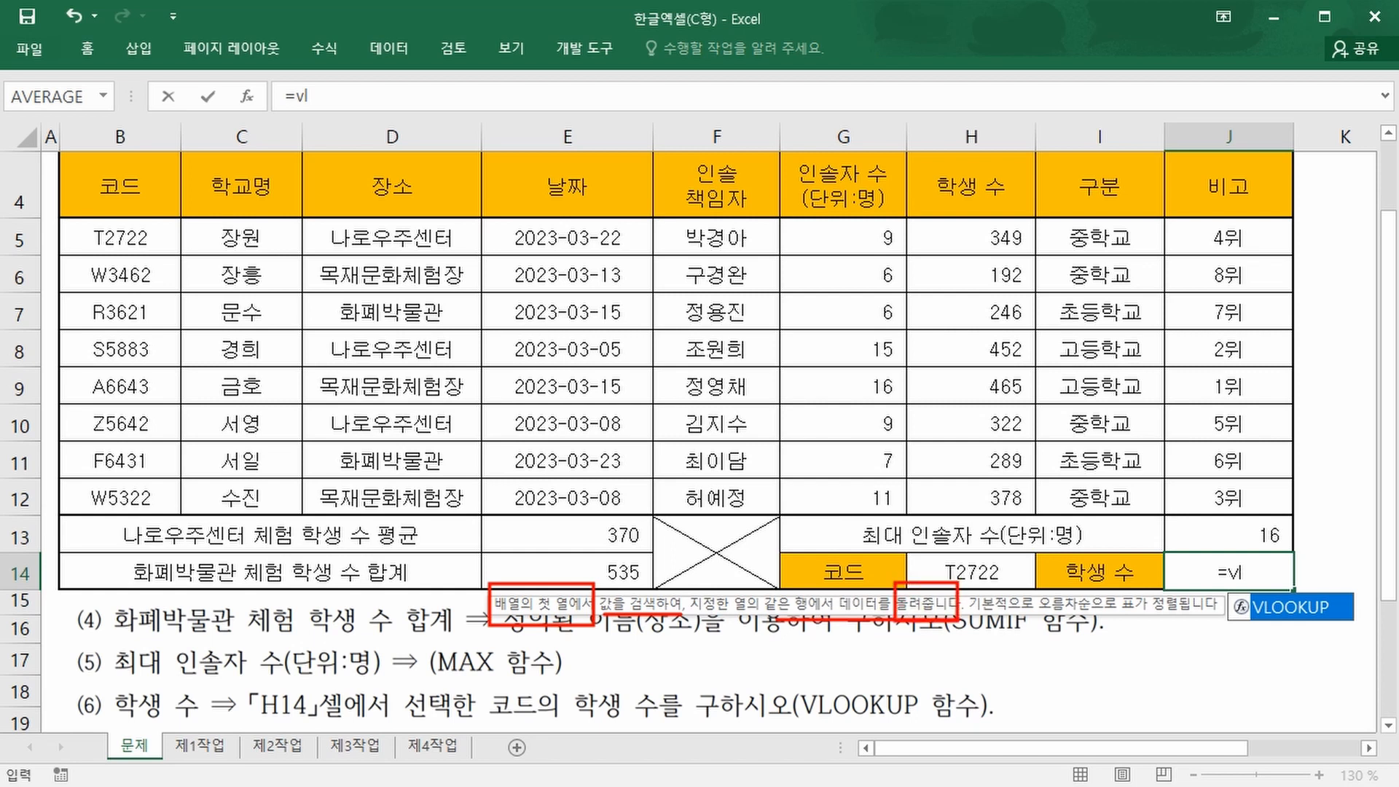
double_click(1268, 607)
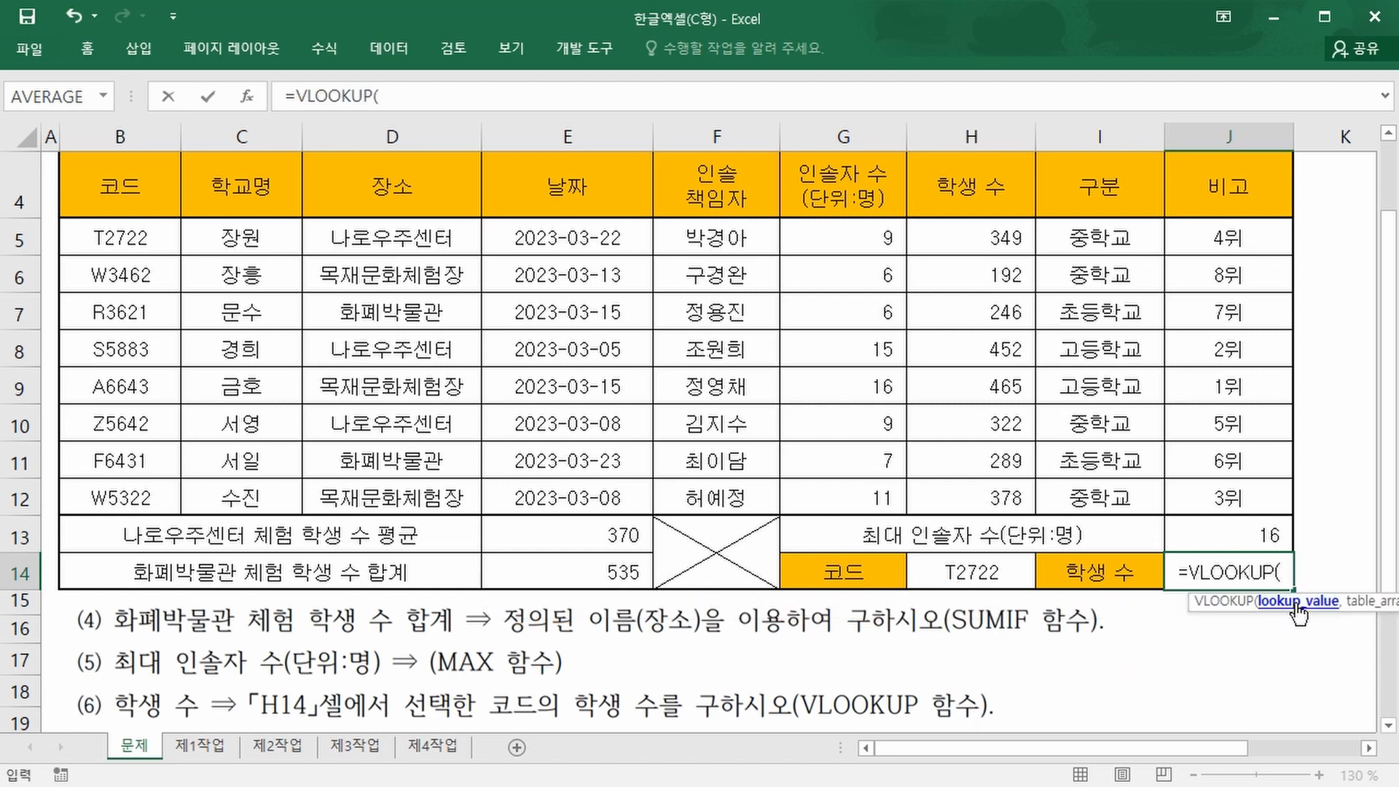
click(989, 569)
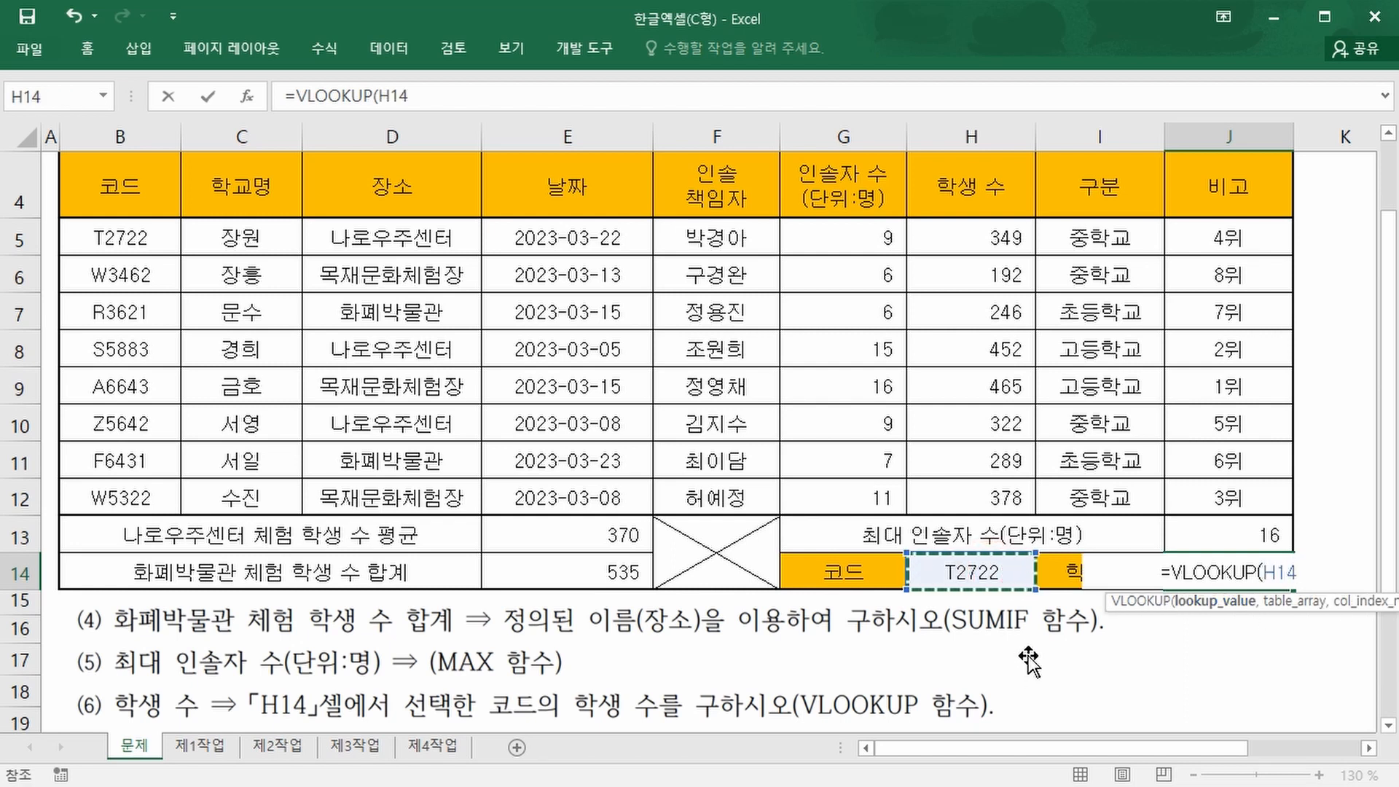
text(,)
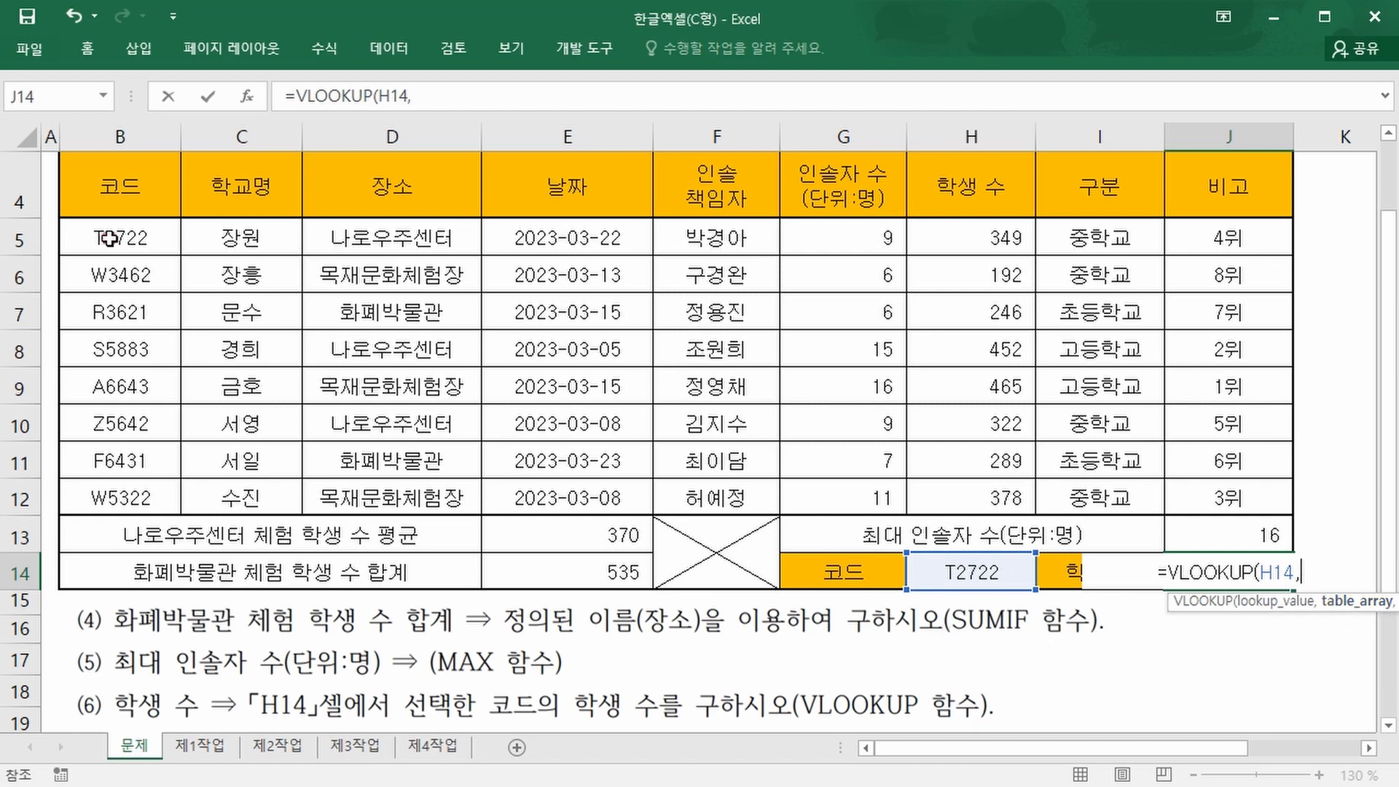
Complete the VLOOKUP formula in J14 with table range B5:H12, column index 7 and FALSE for an exact match
drag(109, 238, 969, 492)
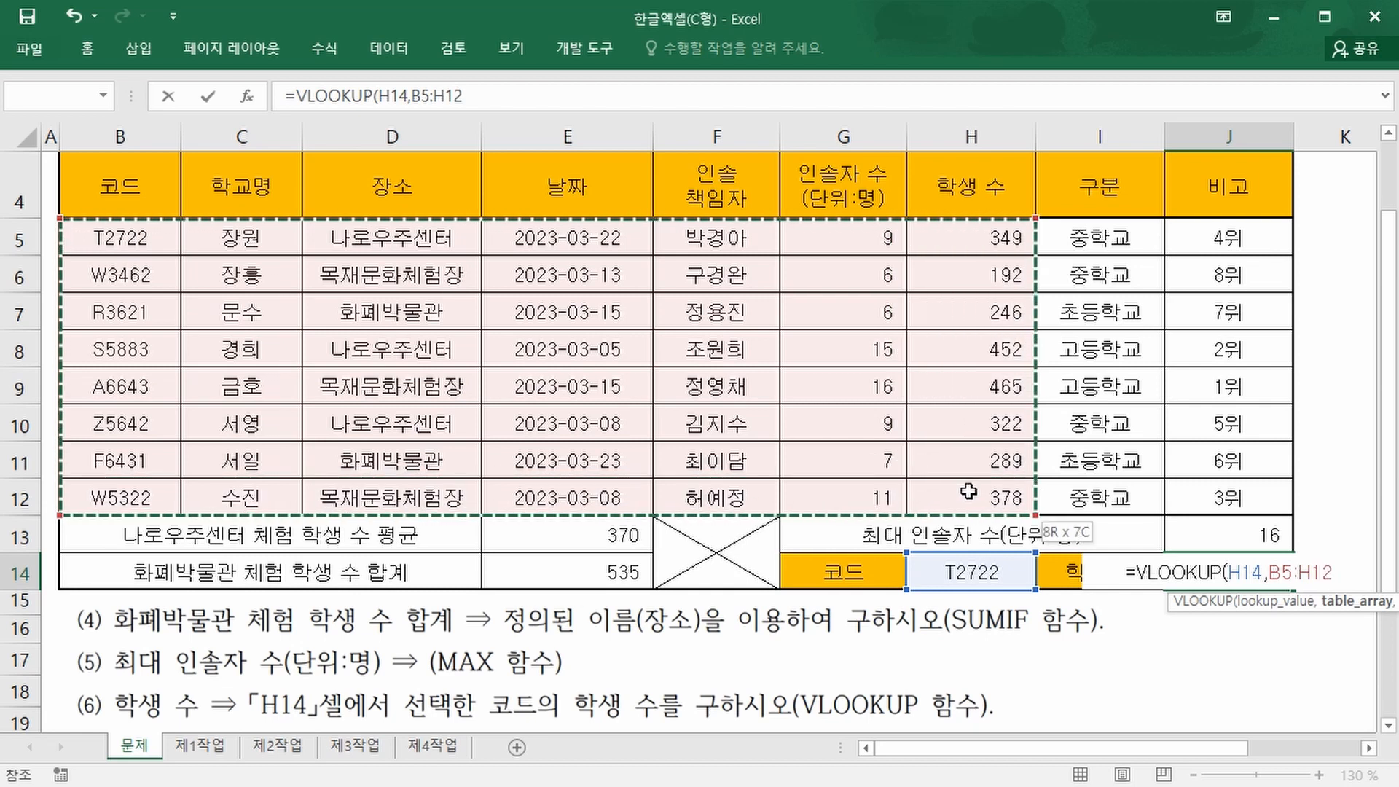
text(,)
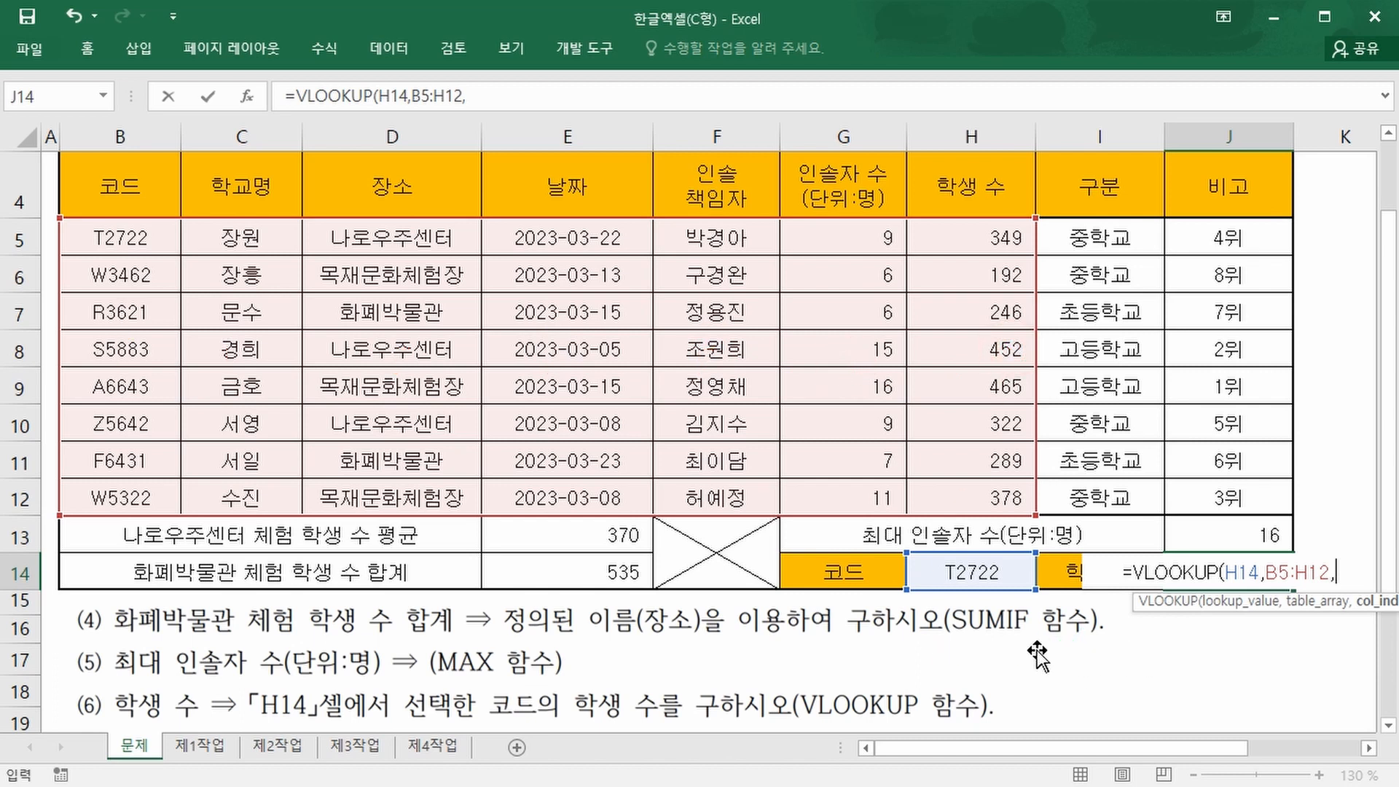
text(7)
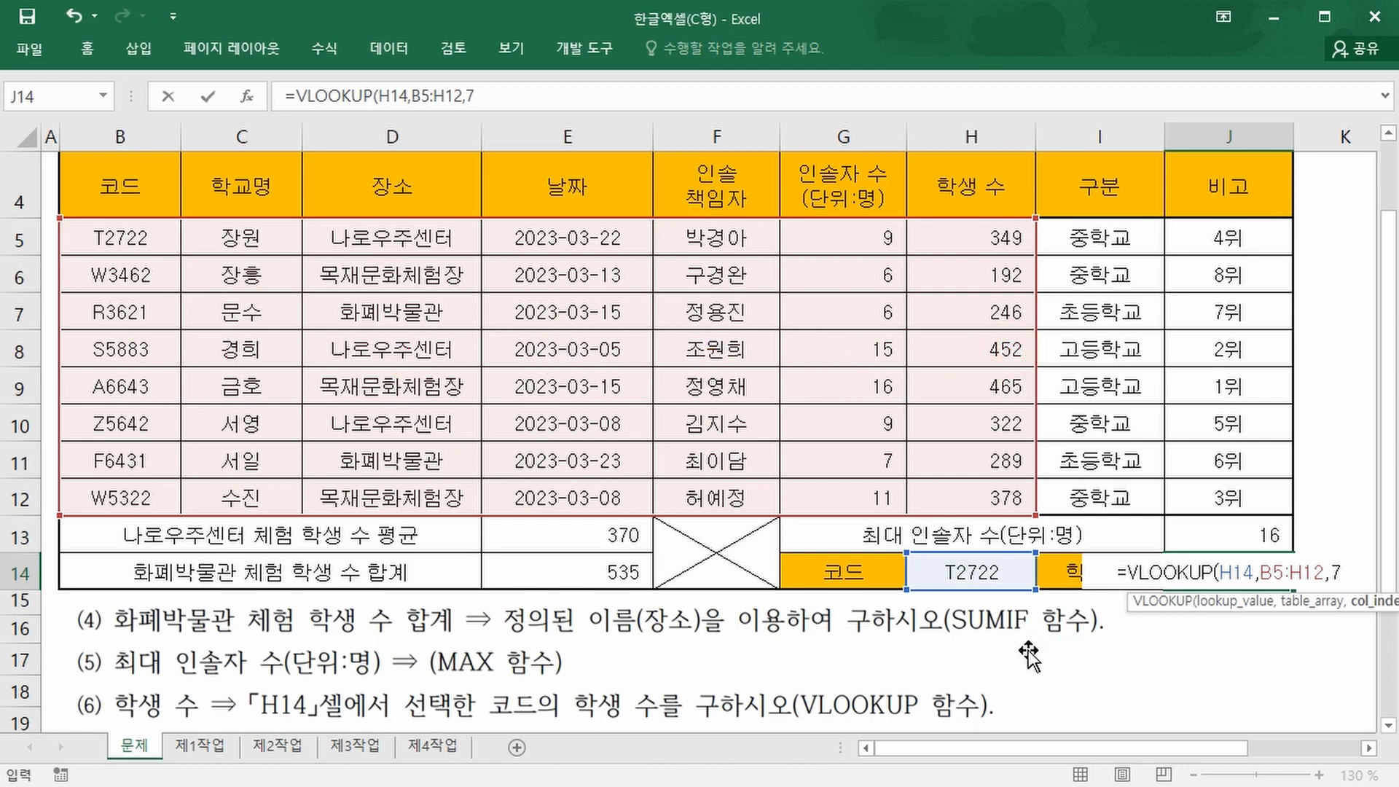
text(,)
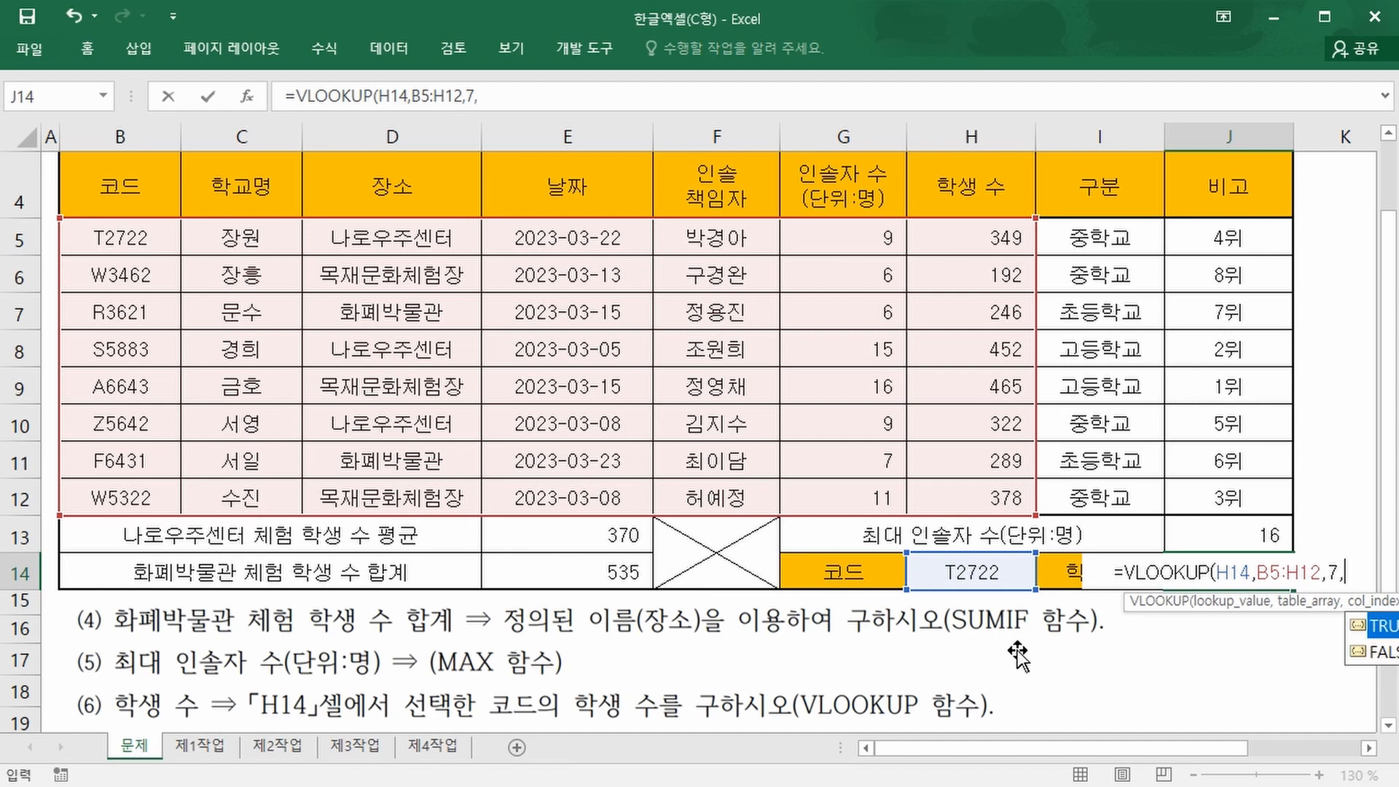
key(Down)
key(Tab)
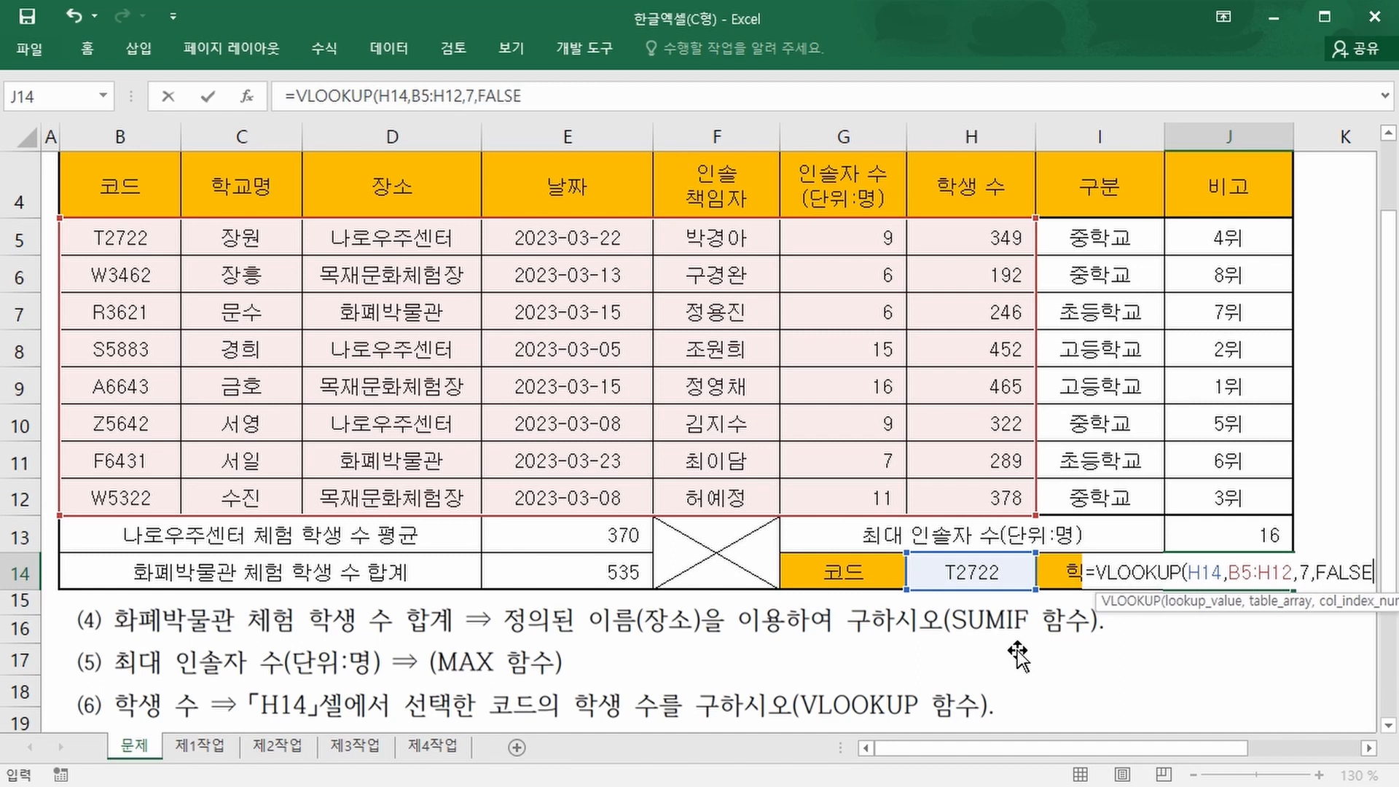
text())
key(Return)
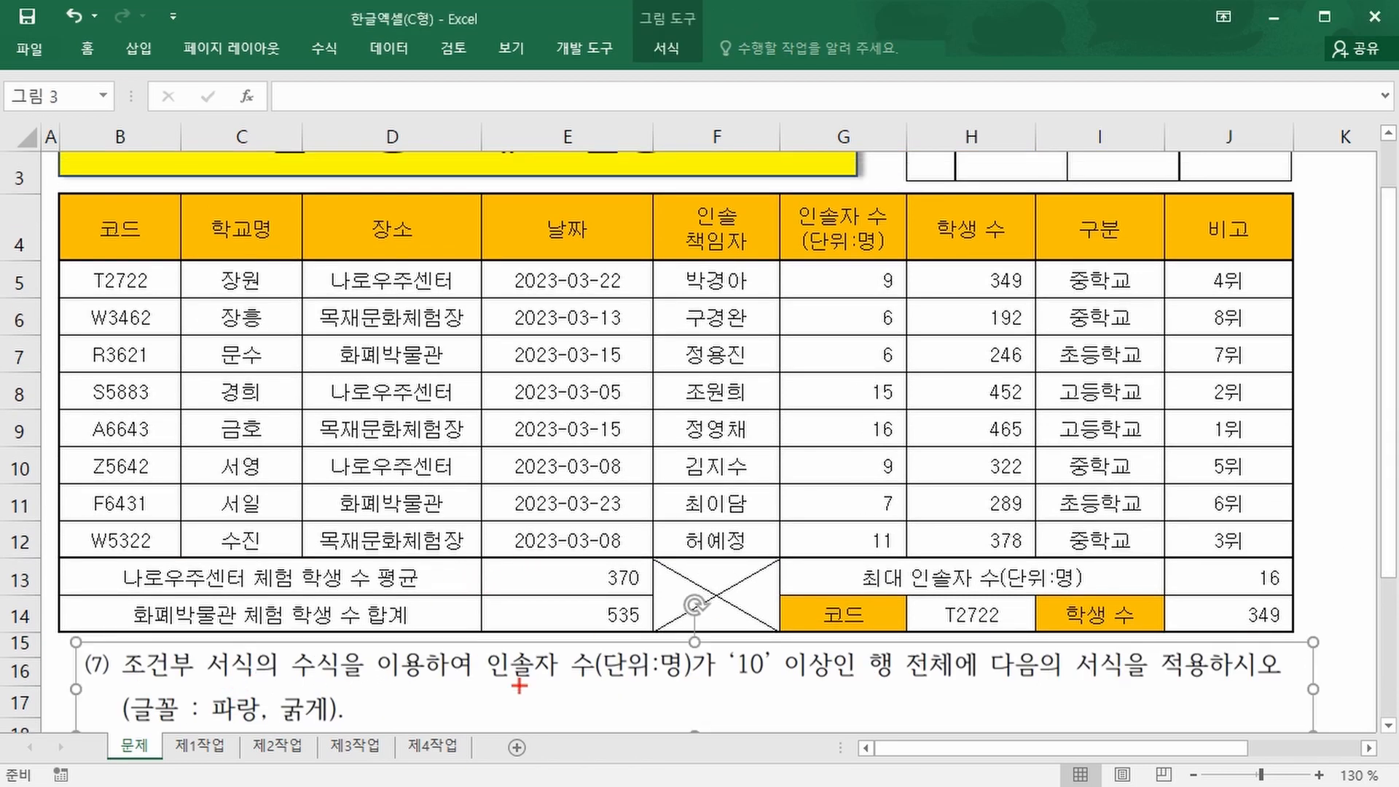
Examine problem (7)'s conditional formatting requirement and compare the 인솔자 수 column against its threshold of 10
drag(505, 676, 829, 678)
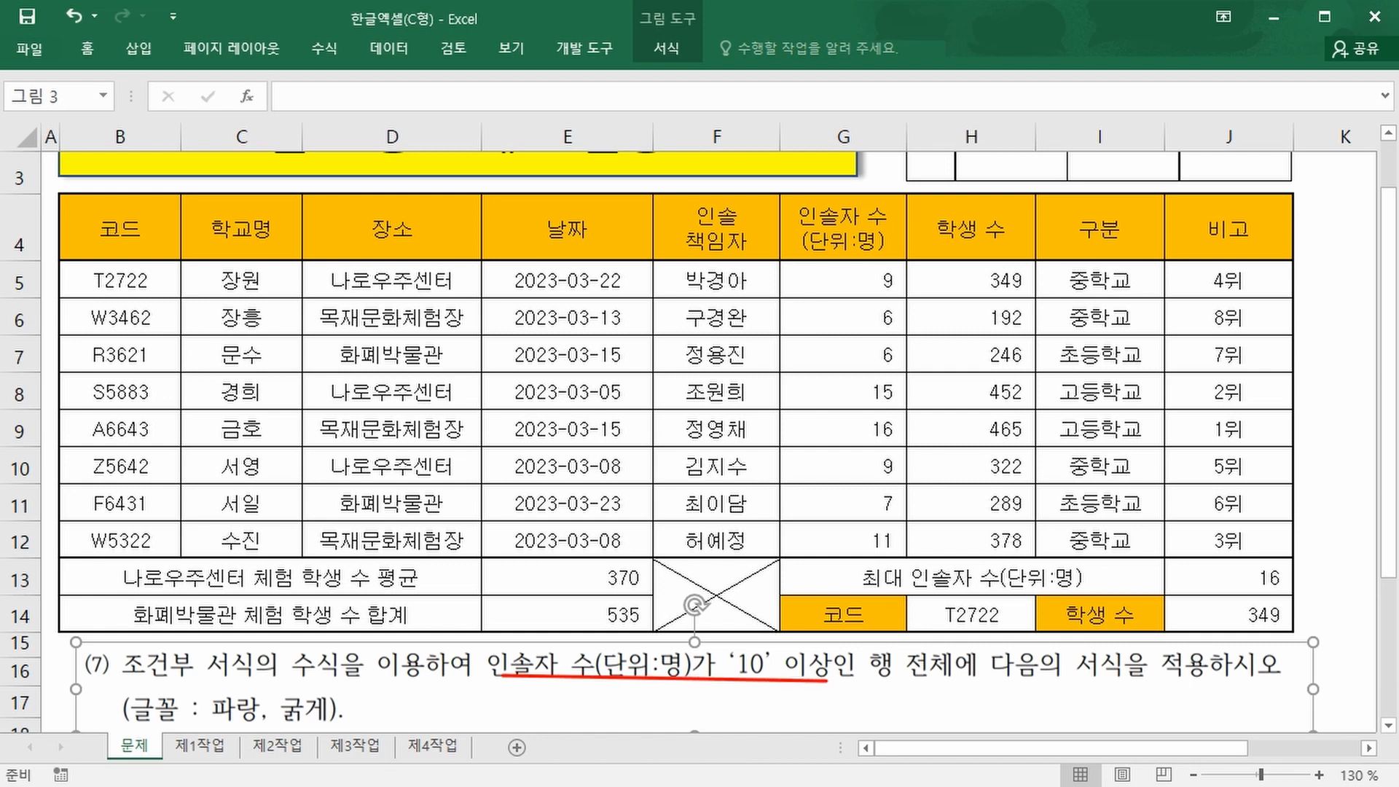
mouse_move(859, 264)
mouse_down()
mouse_move(862, 507)
mouse_move(908, 266)
mouse_up()
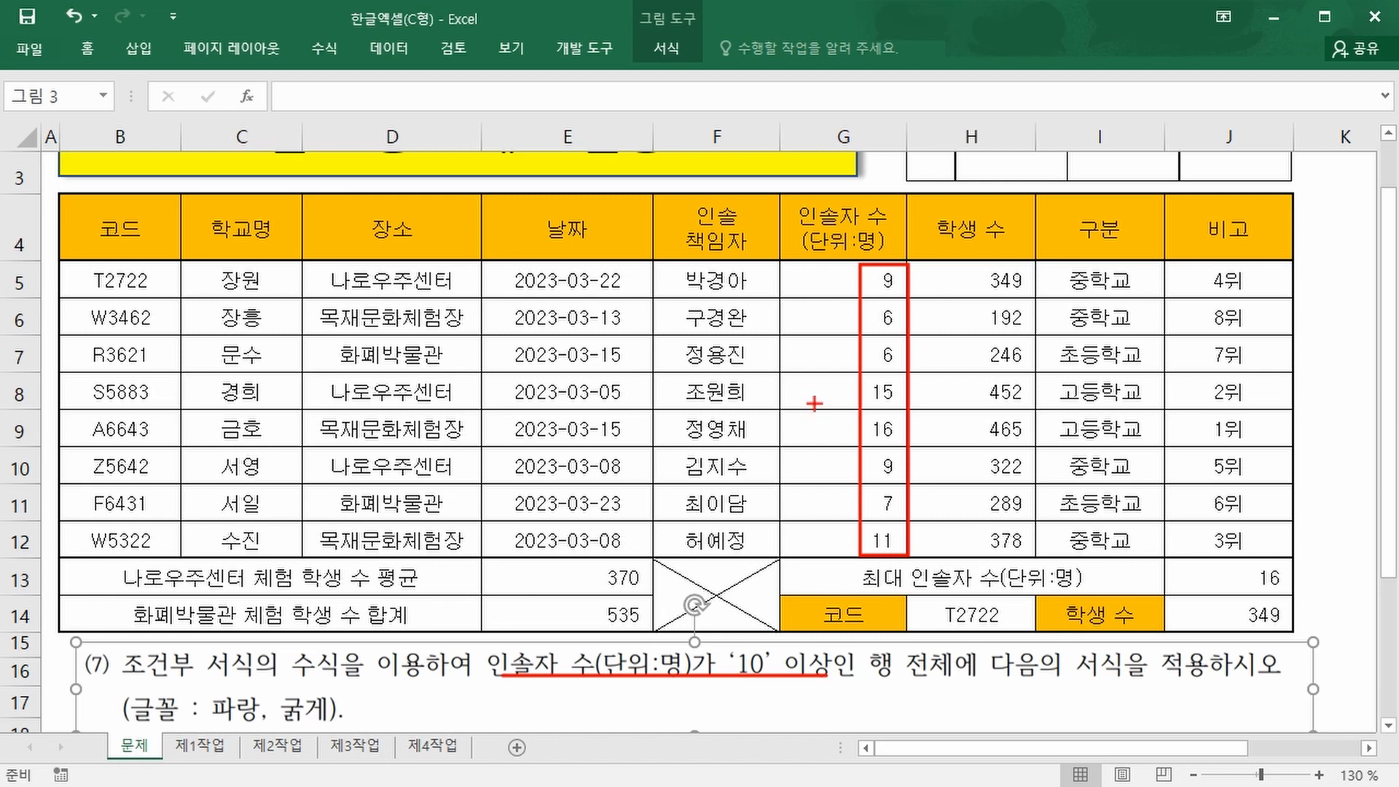
drag(798, 445, 802, 446)
drag(914, 446, 1244, 449)
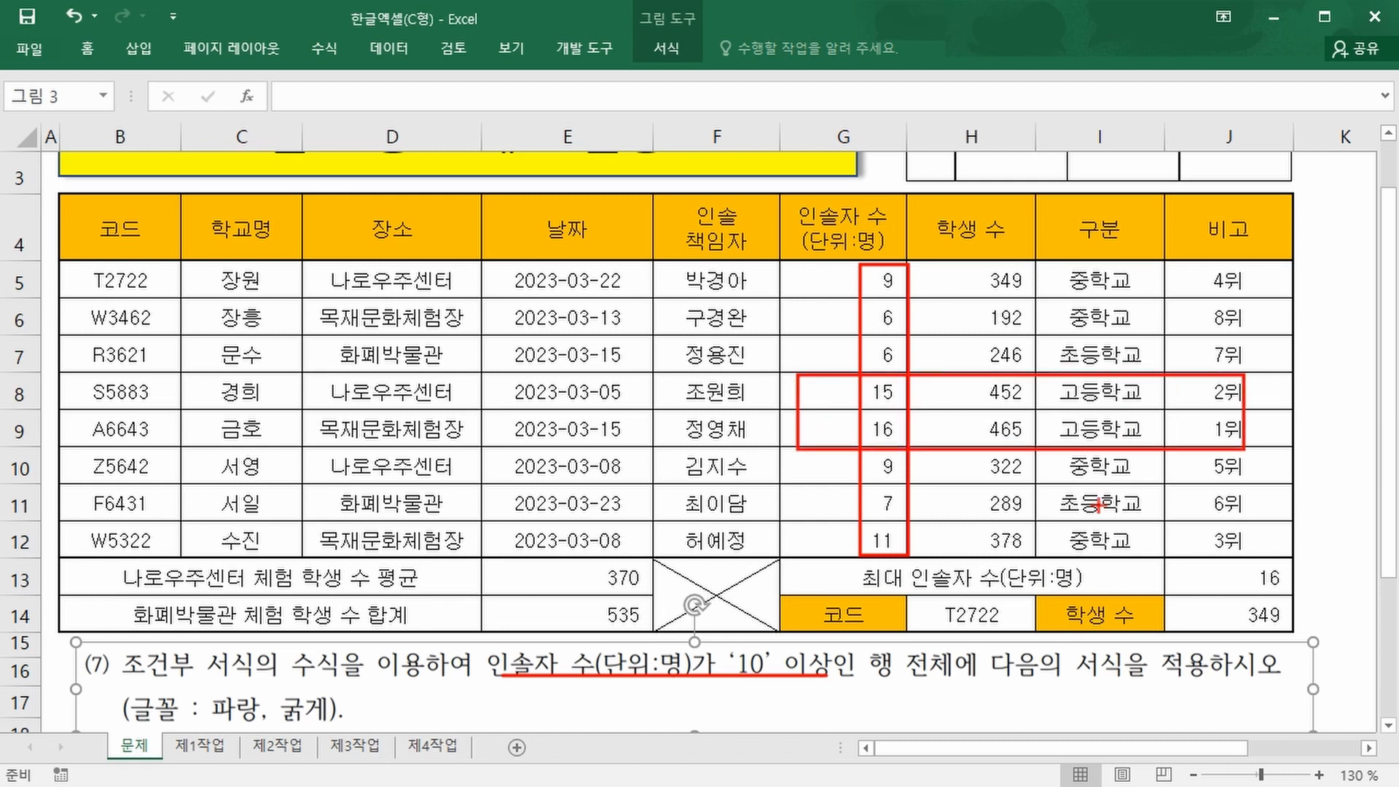
mouse_move(806, 518)
mouse_down()
mouse_move(1278, 535)
mouse_move(1083, 526)
mouse_up()
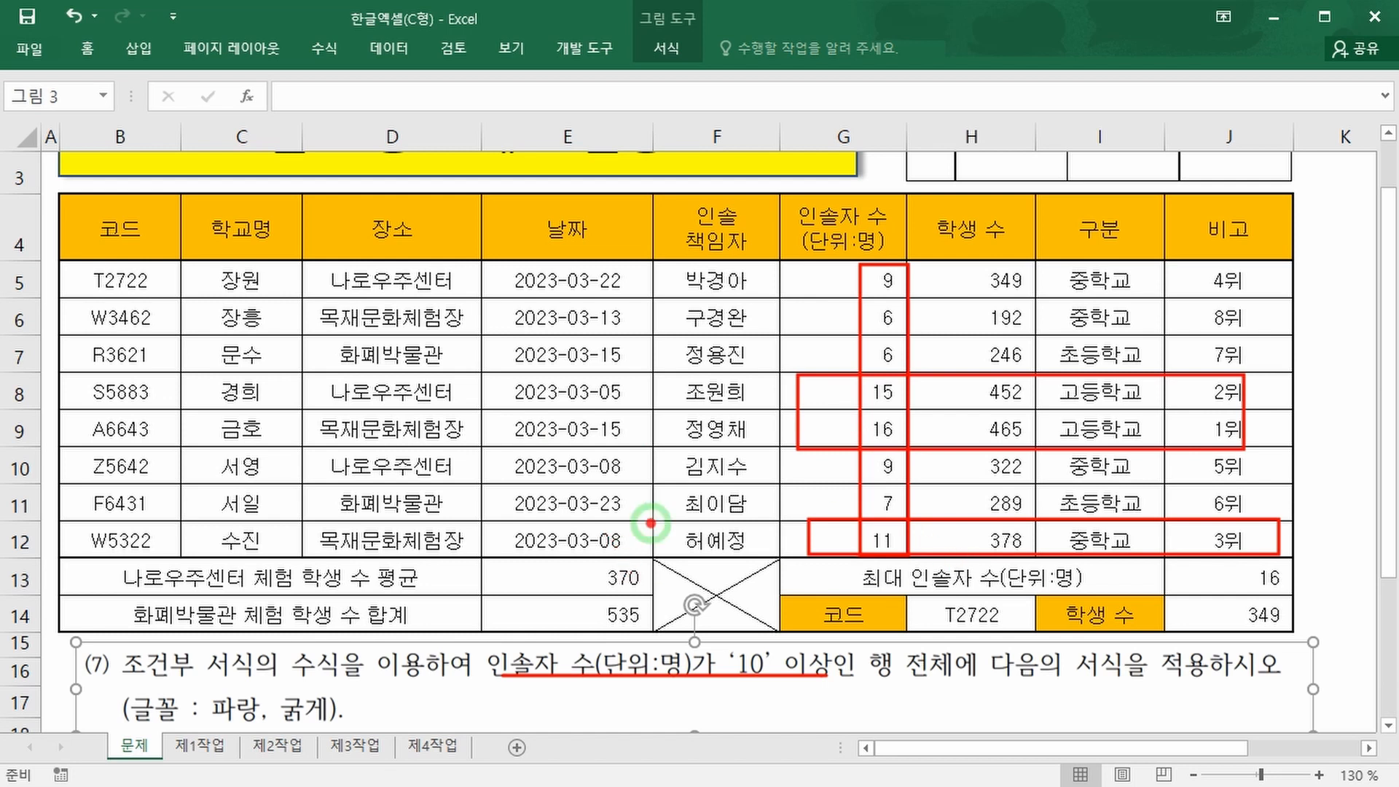
key(Escape)
Start a new conditional formatting rule for B5:J12 that uses a formula to determine which cells to format
mouse_move(113, 281)
mouse_down()
mouse_move(452, 438)
mouse_move(1004, 523)
mouse_move(1225, 531)
mouse_up()
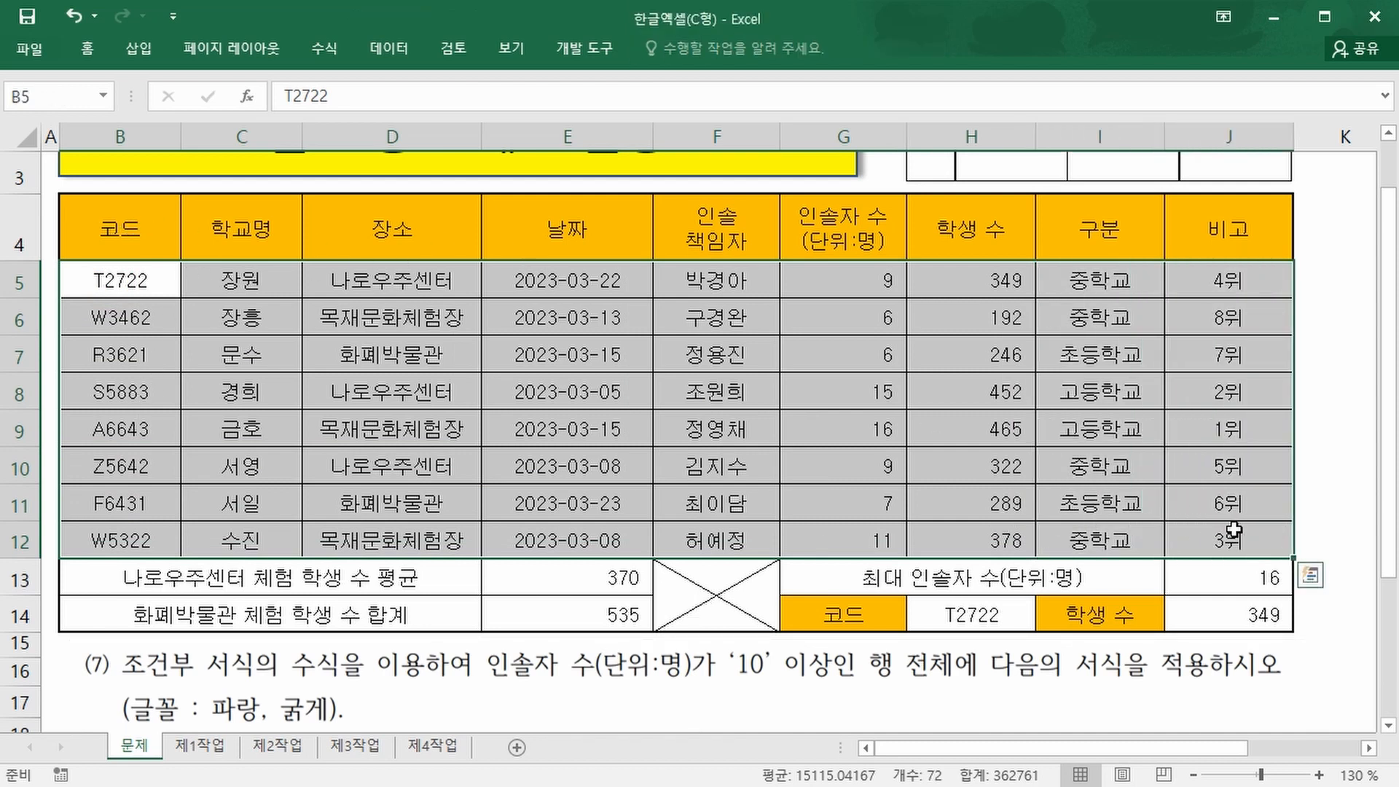
click(90, 46)
click(890, 123)
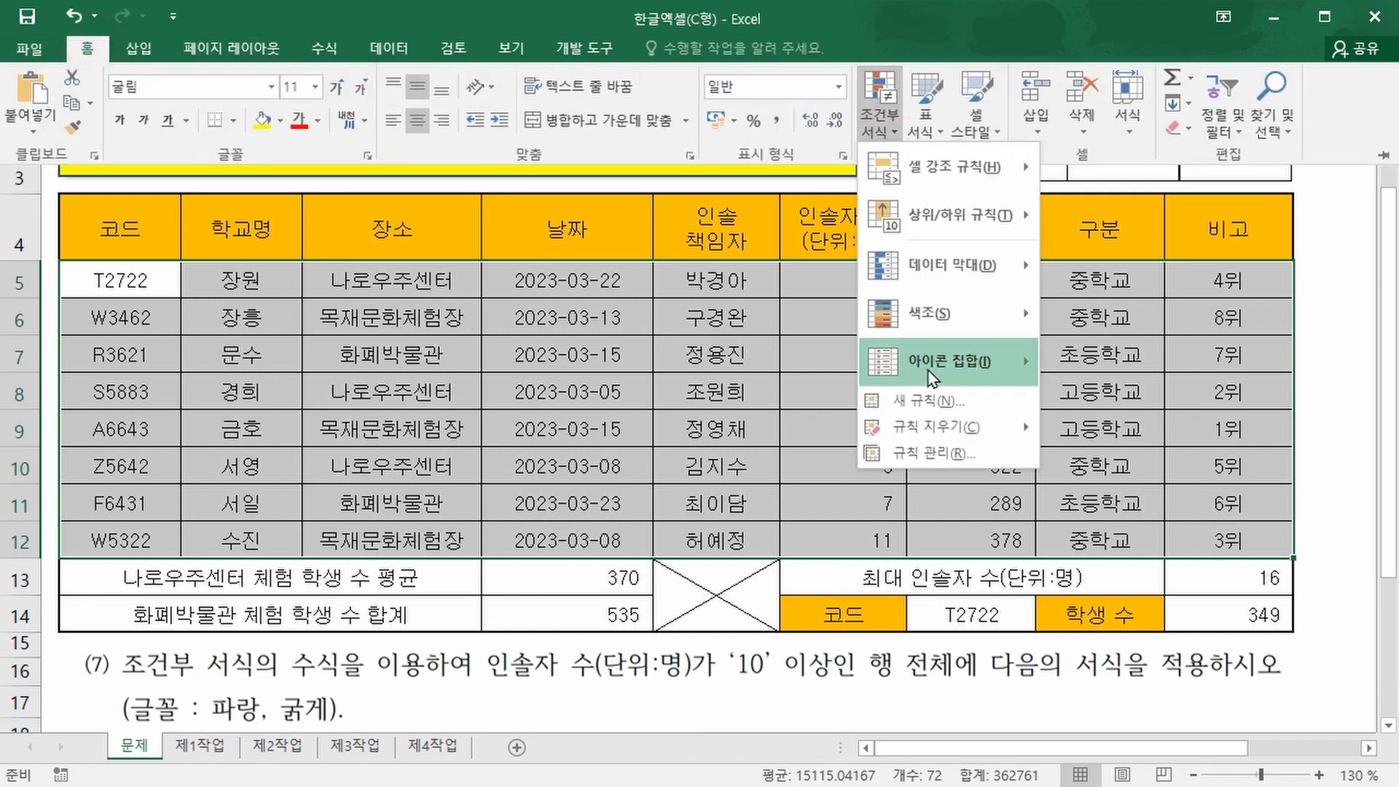
click(940, 402)
drag(903, 107, 268, 94)
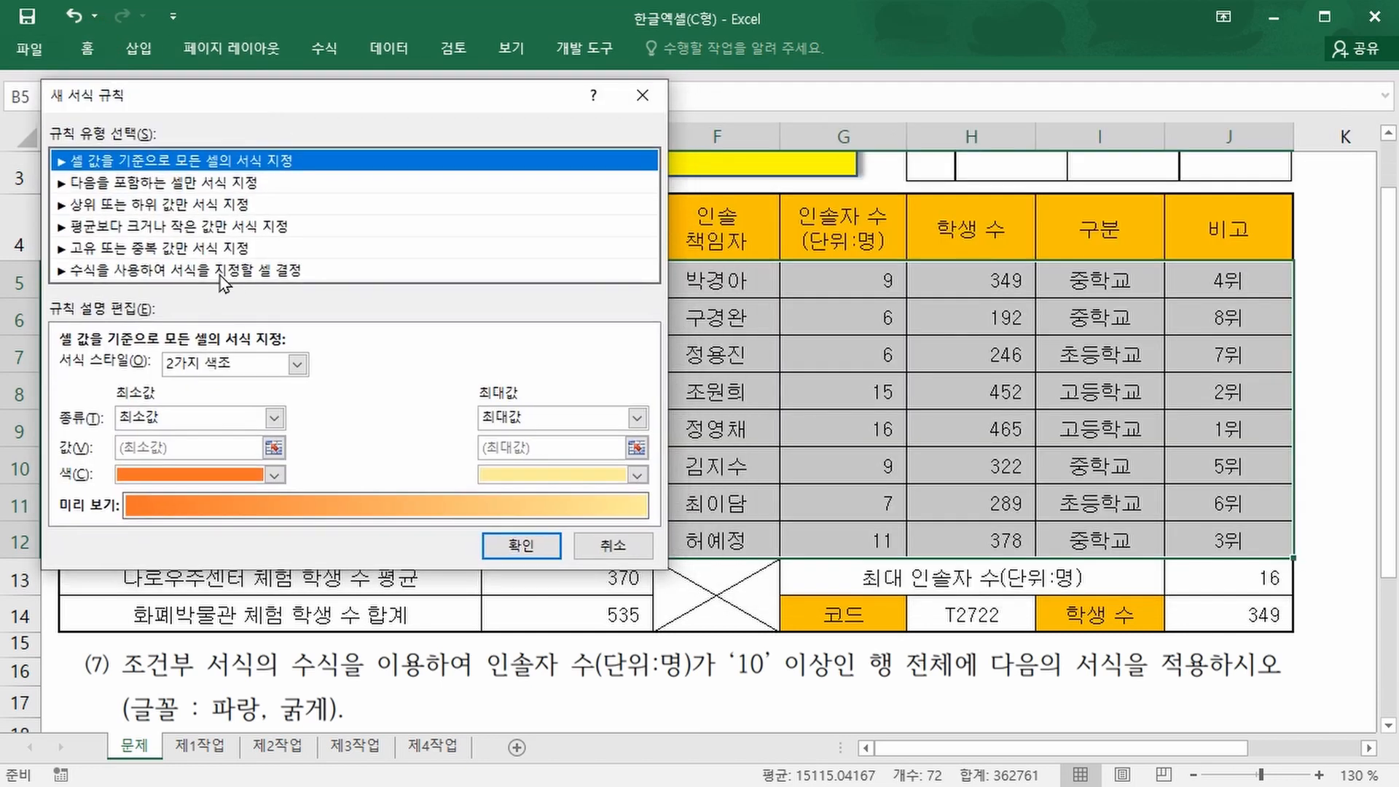
click(198, 271)
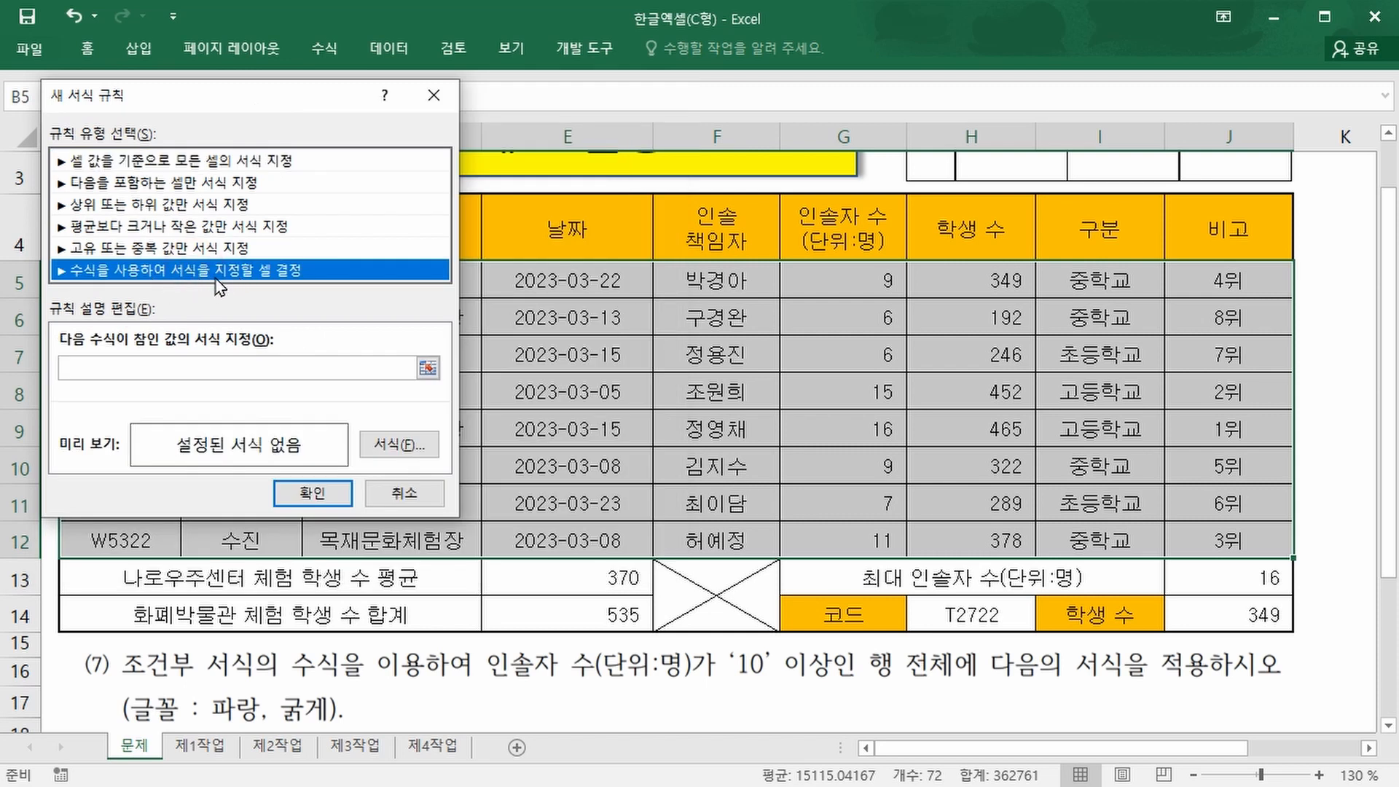
Set the rule's formula to =$G5>=10, locking only the column of the 인솔자 수 reference
click(146, 364)
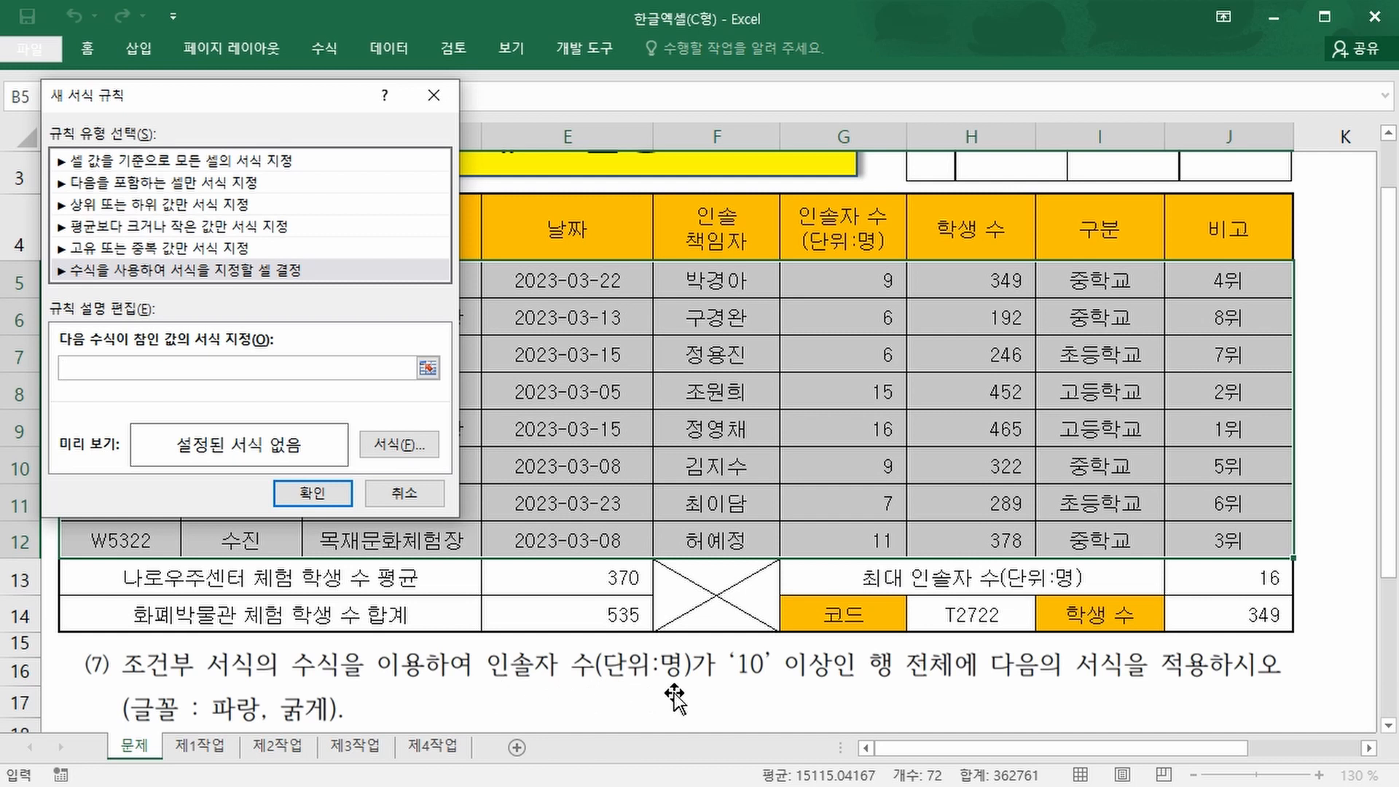
text(=)
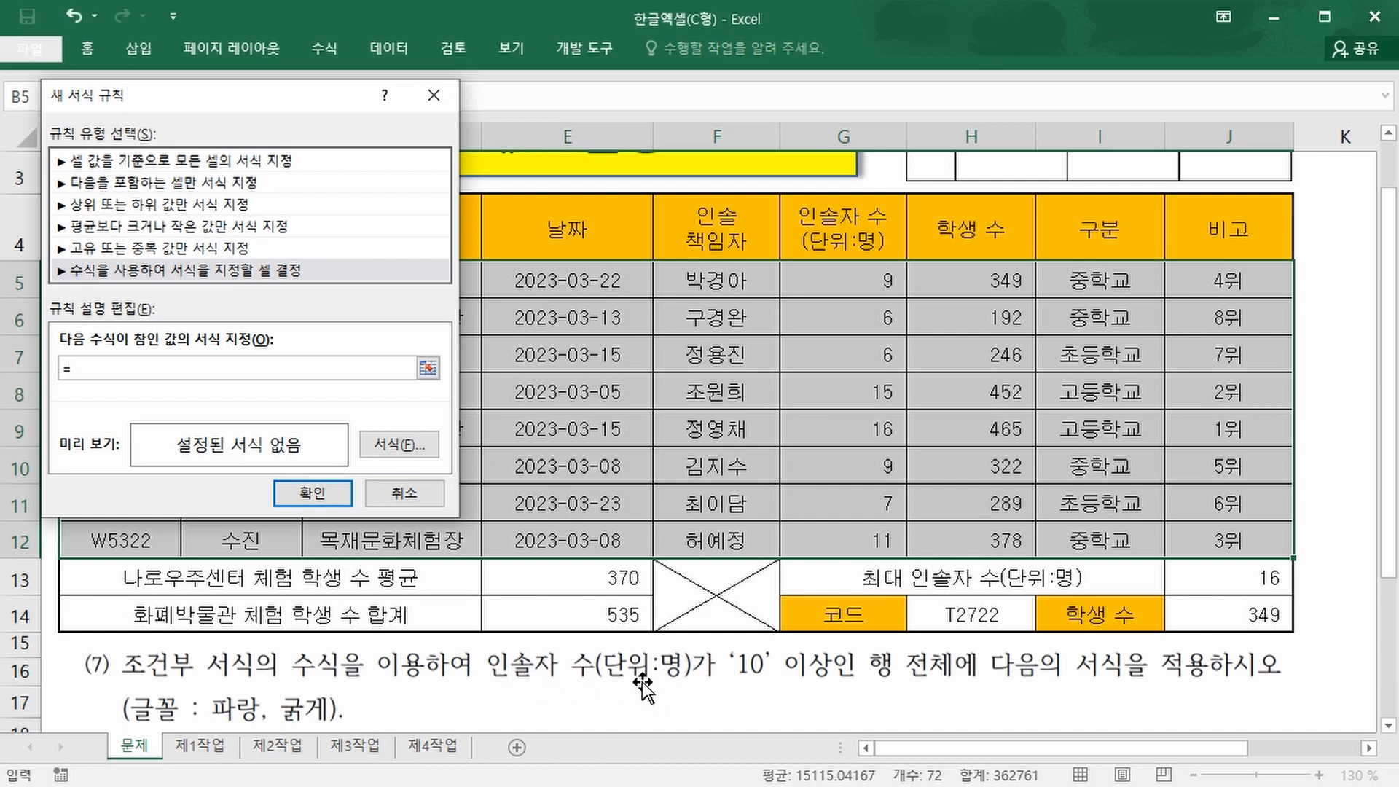
click(849, 274)
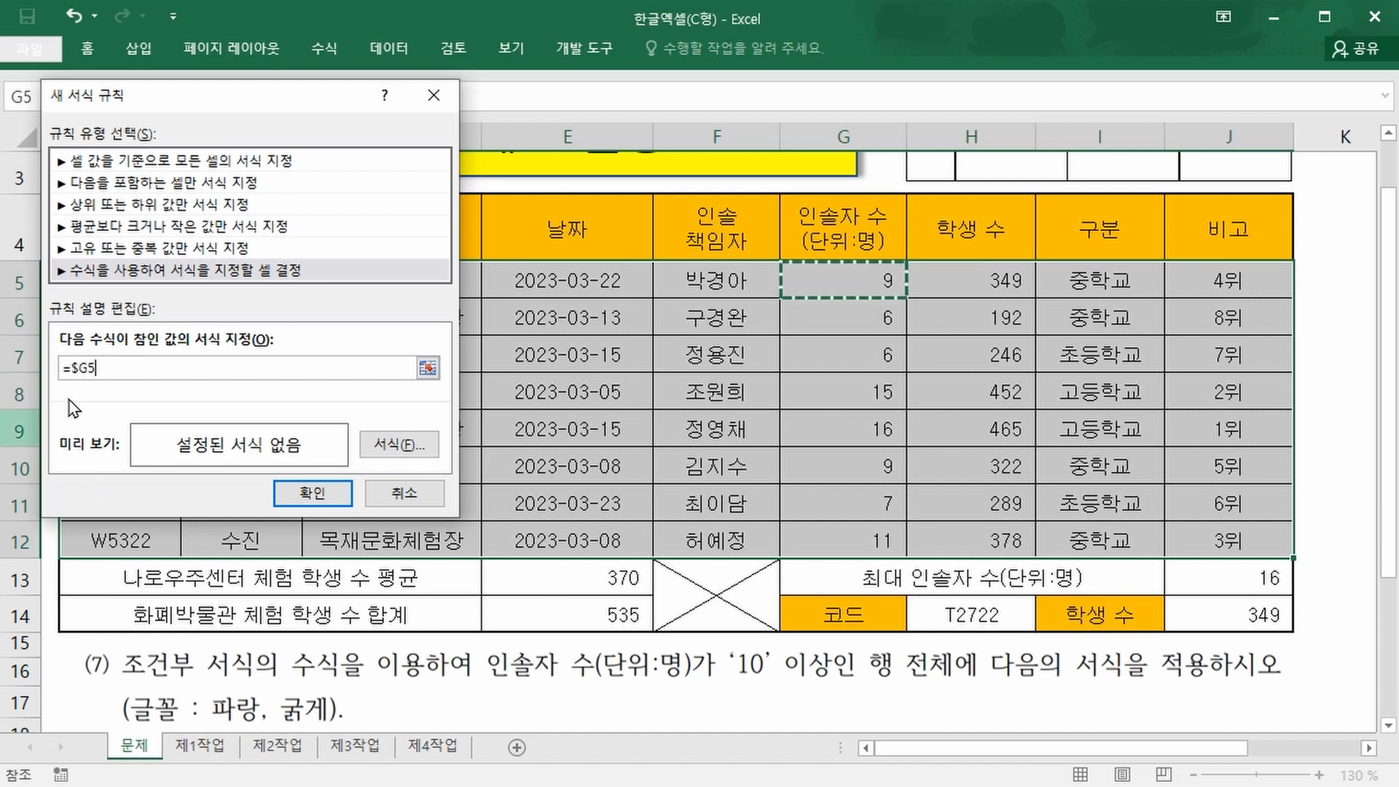
drag(63, 353, 85, 386)
right_click(159, 386)
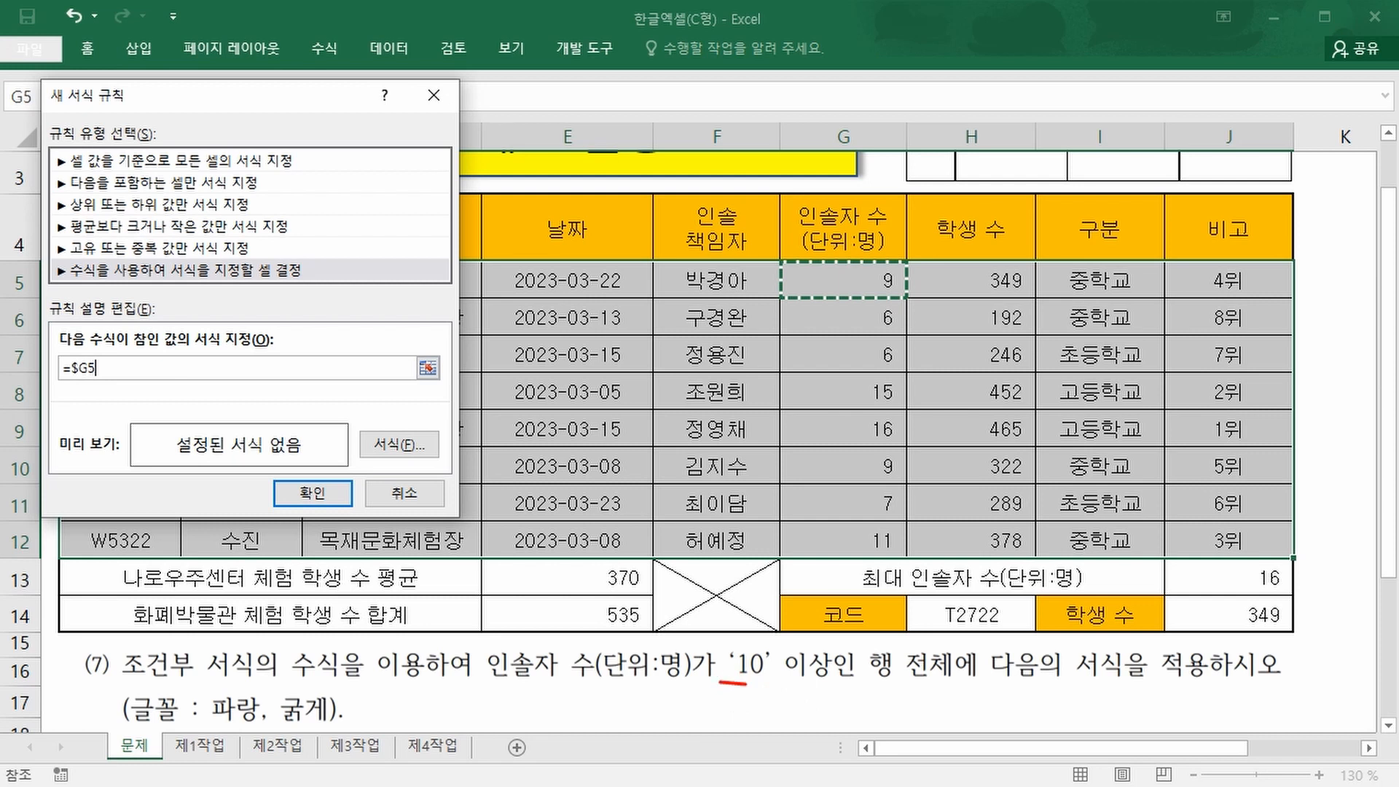
drag(747, 685, 912, 683)
right_click(418, 559)
click(130, 367)
text(>=10)
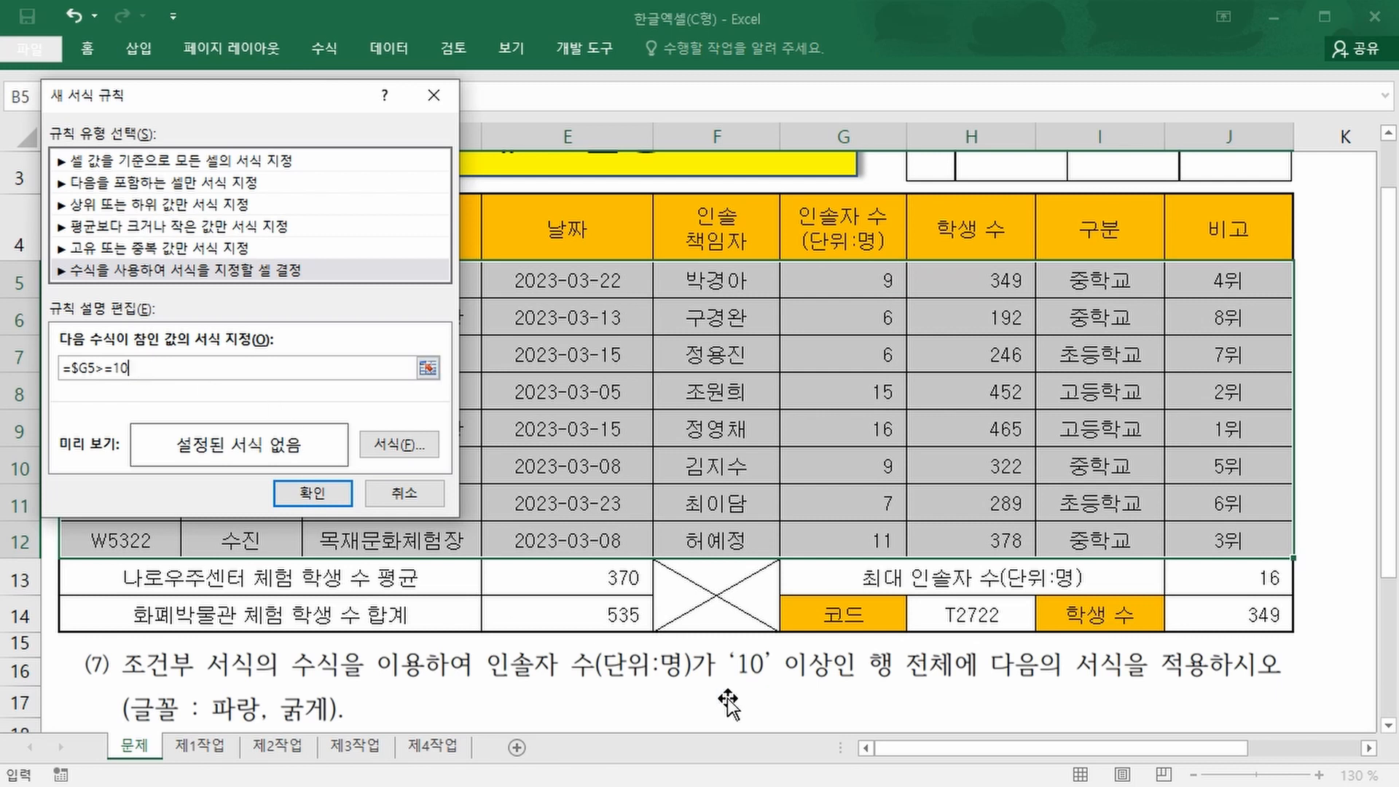
Give the rule a bold font in standard blue and apply it to the selected table rows
click(394, 445)
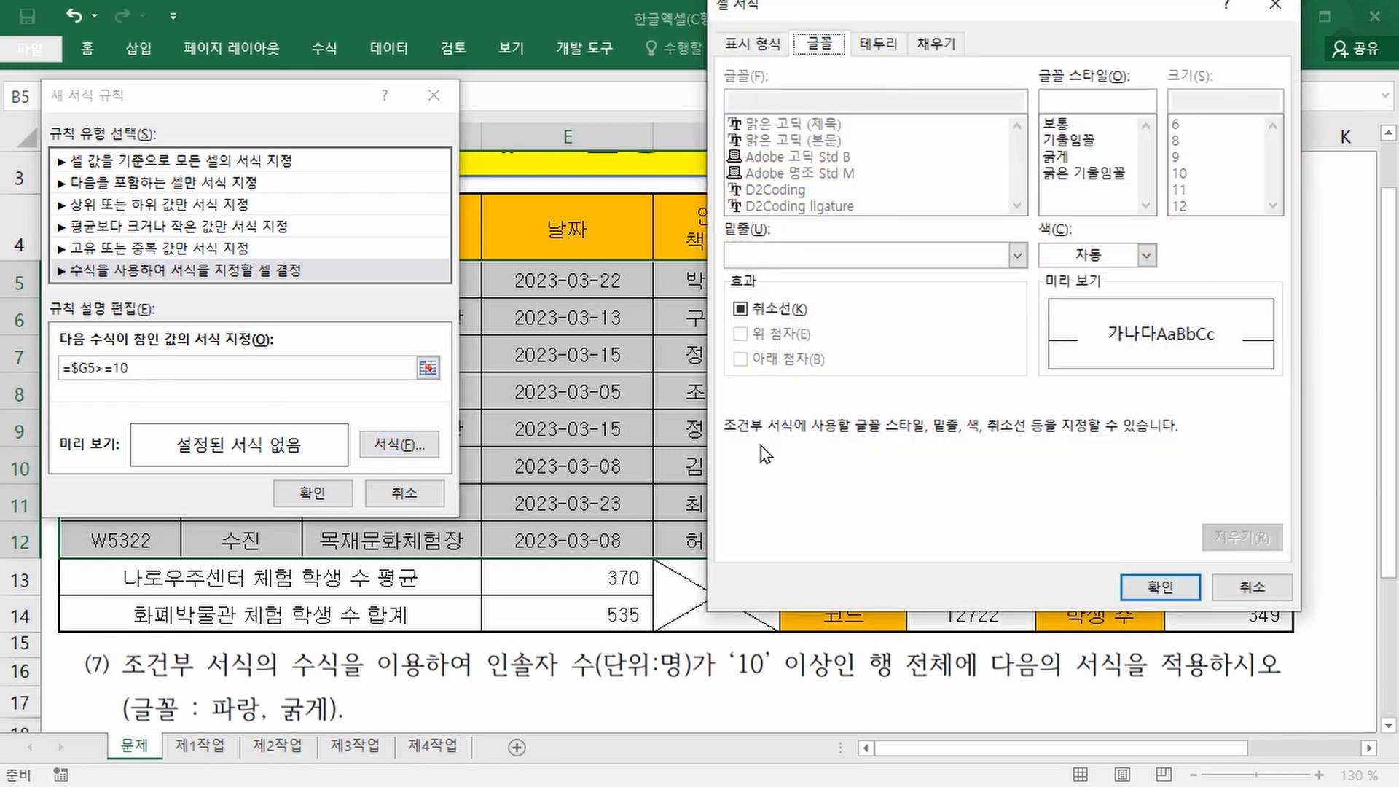
click(1081, 155)
click(1146, 255)
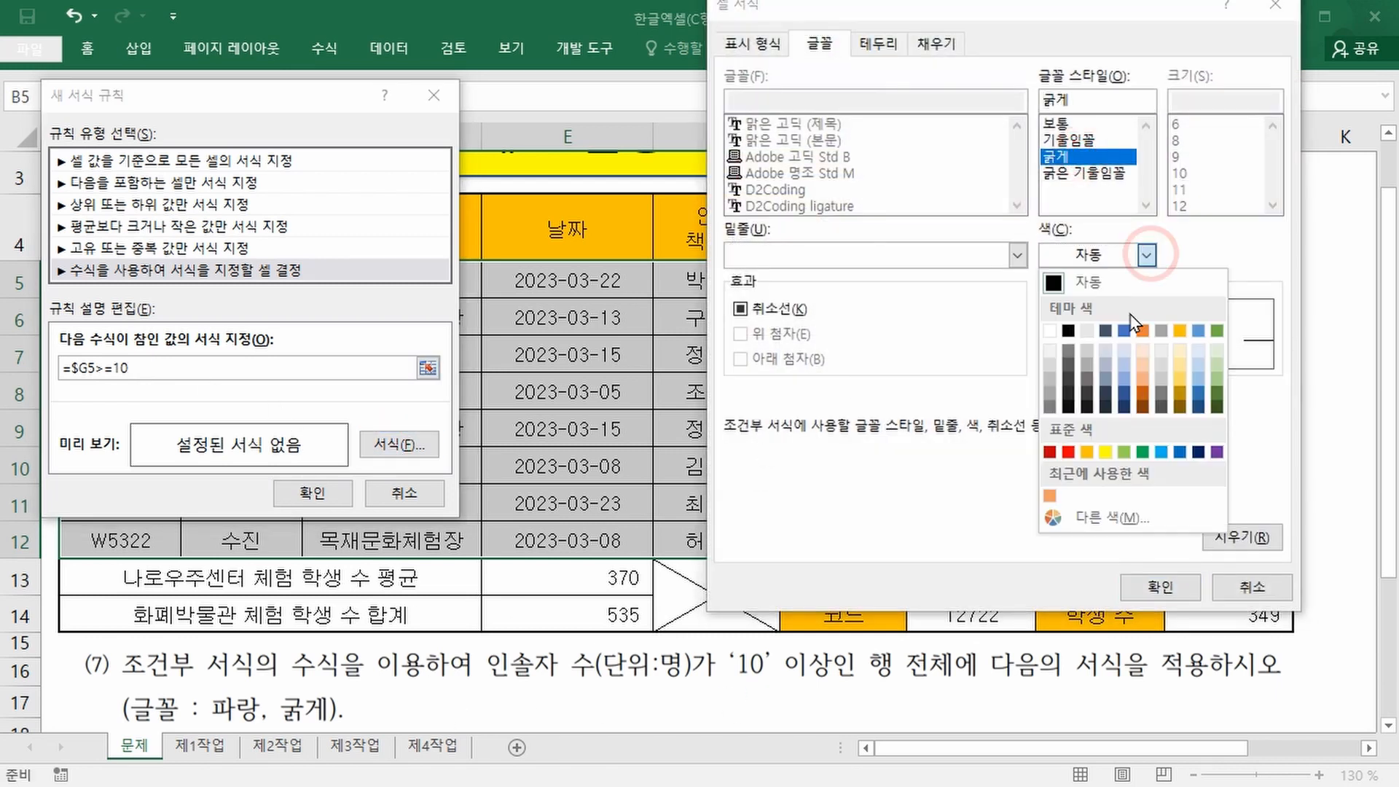
click(1179, 448)
click(1160, 587)
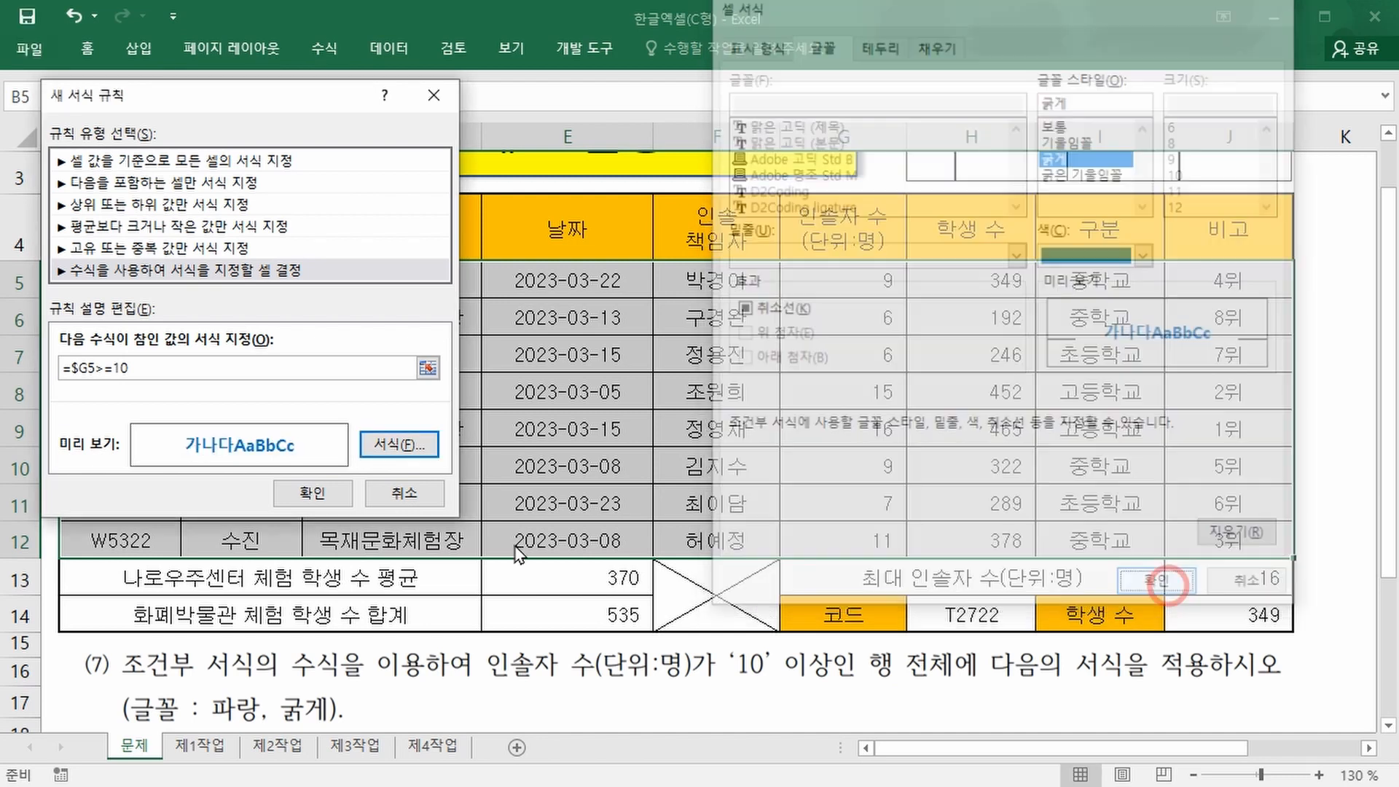
click(312, 493)
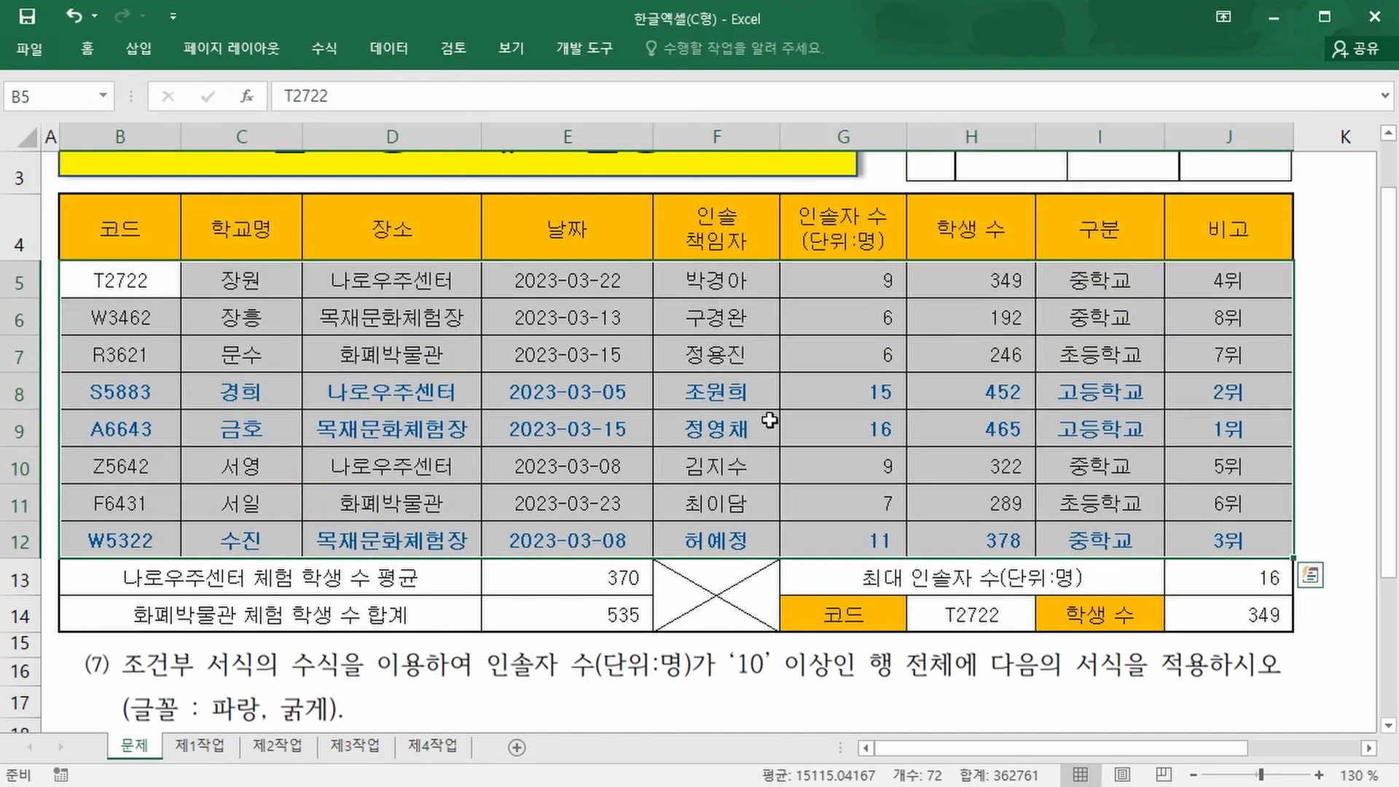
Check the 인솔자 수 values in G8, G9 and G12 against the rule's condition
click(800, 394)
drag(838, 411, 897, 428)
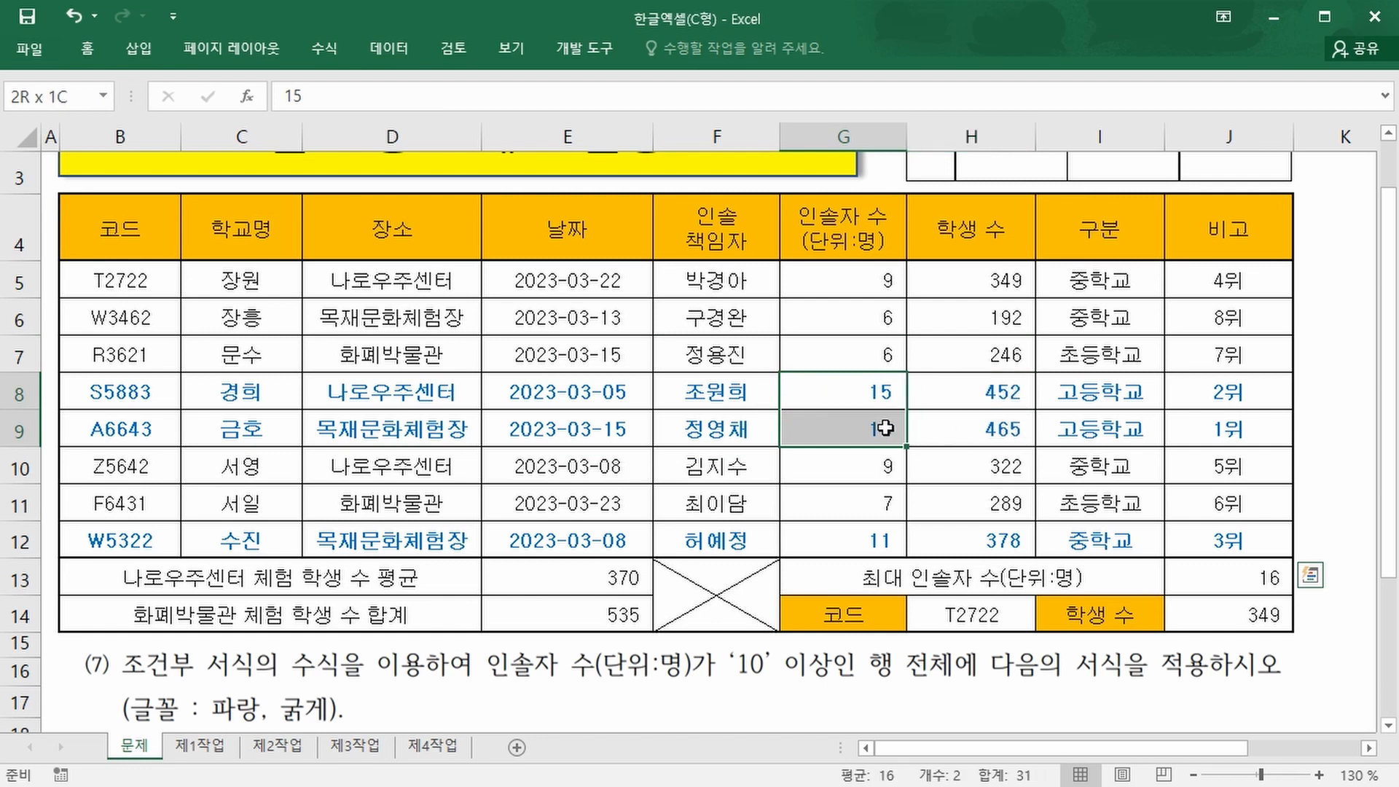
ctrl+click(852, 526)
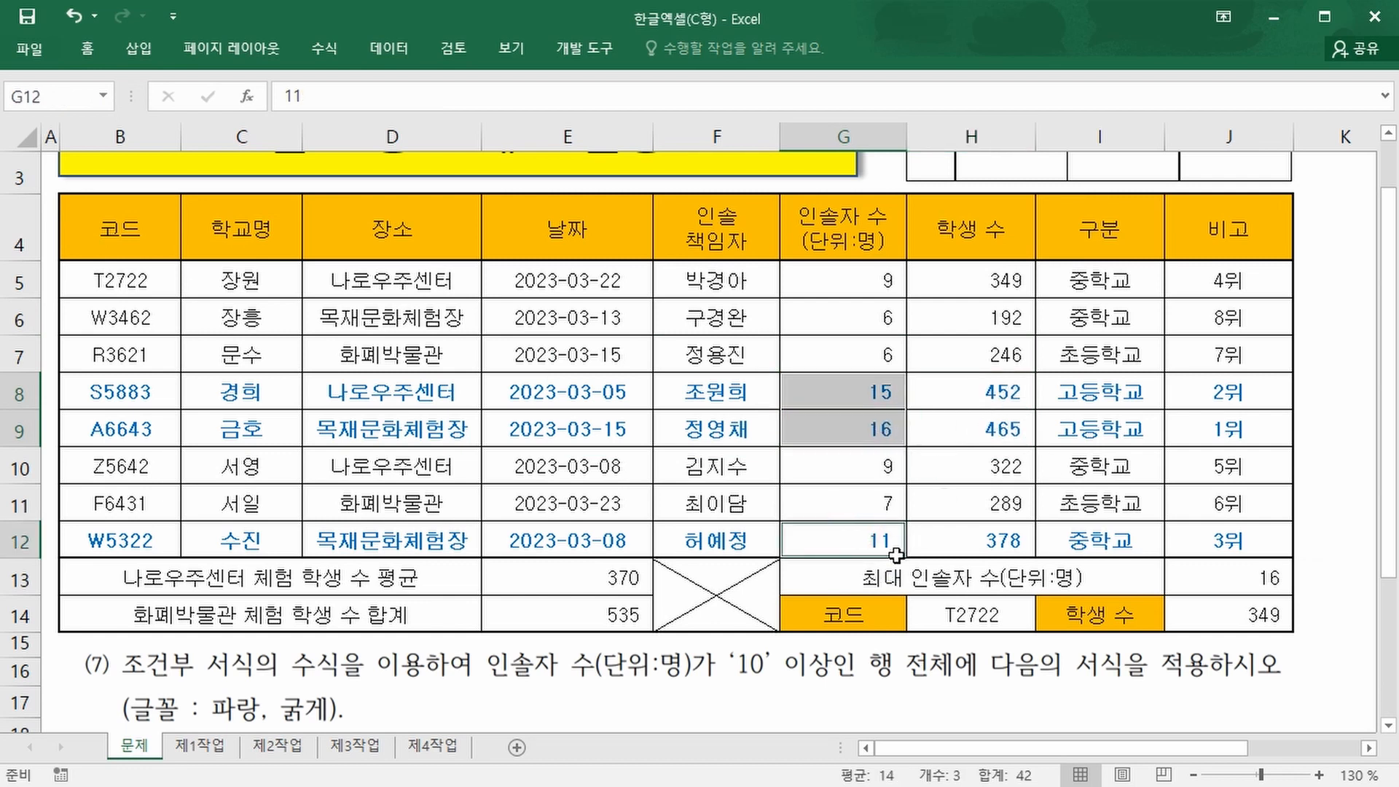